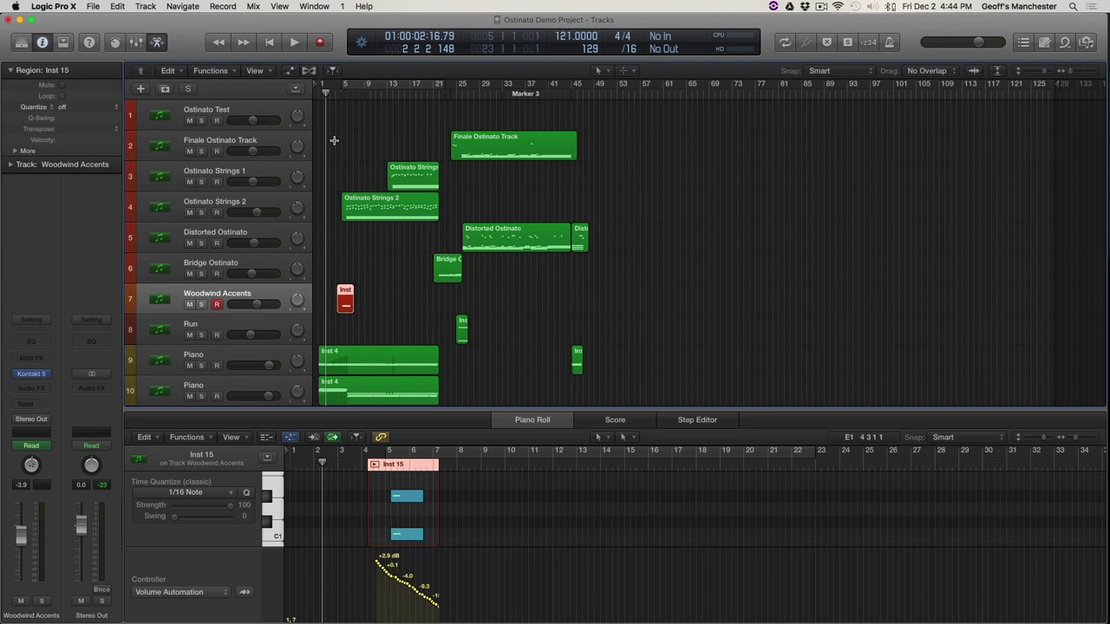
View the Kontakt instrument on the Ostinato Test track and close its window
{"action": "left_click", "coordinate": [173, 111]}
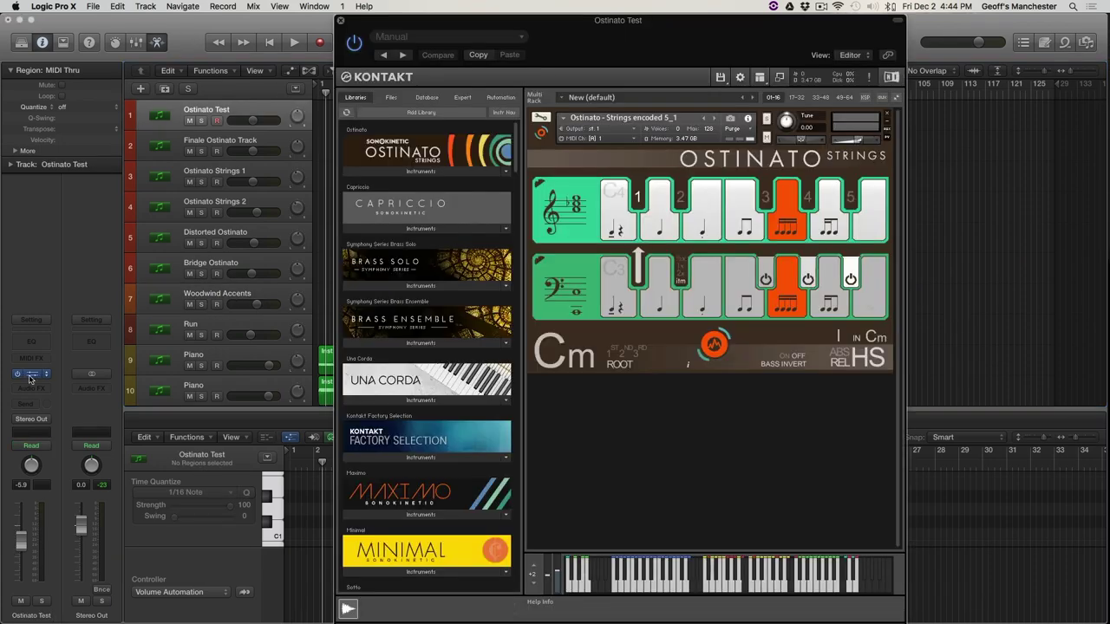
{"action": "left_click", "coordinate": [340, 21]}
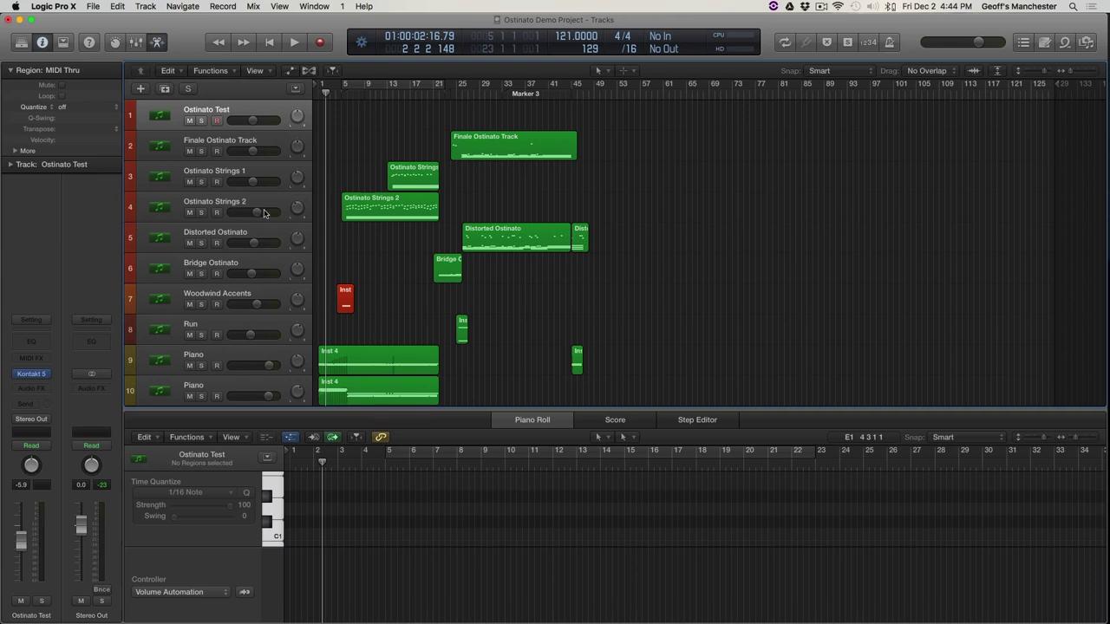
Select the Piano track 11 and raise its volume to 0.2 dB
{"action": "scroll", "coordinate": [243, 271], "scroll_direction": "down", "scroll_amount": 3}
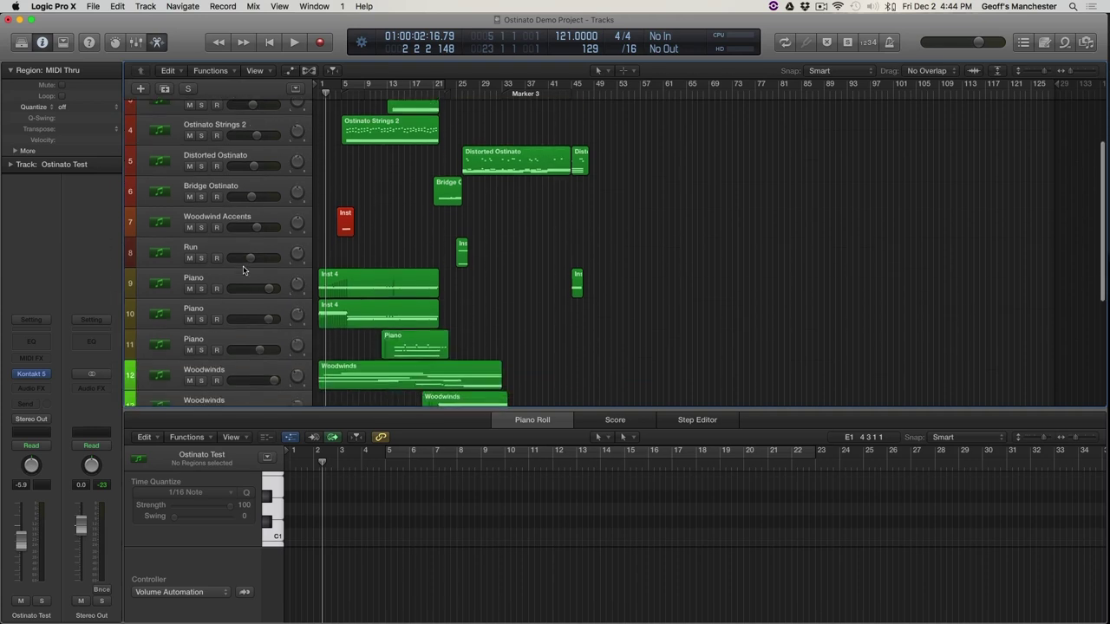
{"action": "scroll", "coordinate": [242, 271], "scroll_direction": "down", "scroll_amount": 1}
{"action": "left_click", "coordinate": [229, 303]}
{"action": "mouse_move", "coordinate": [259, 317]}
{"action": "left_click_drag", "start_coordinate": [259, 315], "coordinate": [268, 317]}
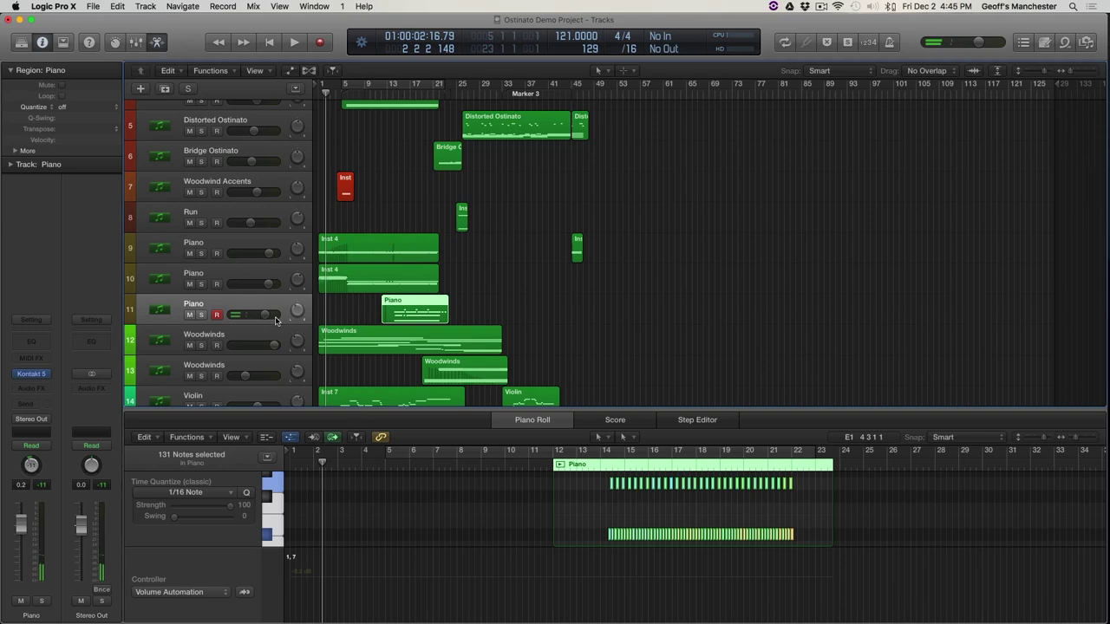
Select the Ostinato Test track and play the arrangement from the beginning
{"action": "scroll", "coordinate": [392, 260], "scroll_direction": "up", "scroll_amount": 5}
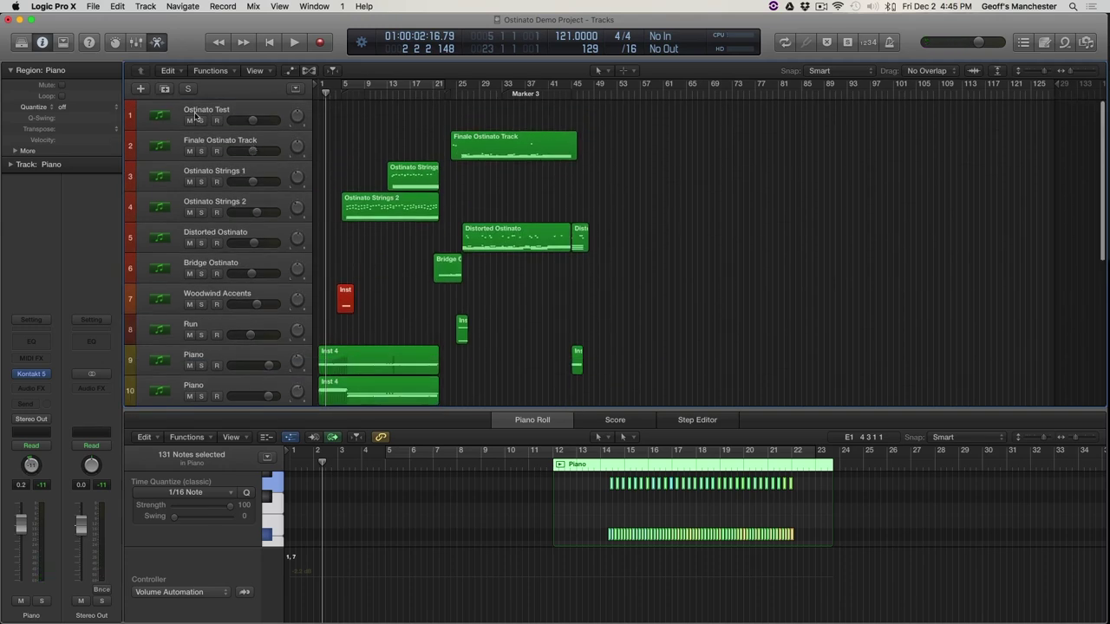
{"action": "left_click", "coordinate": [173, 112]}
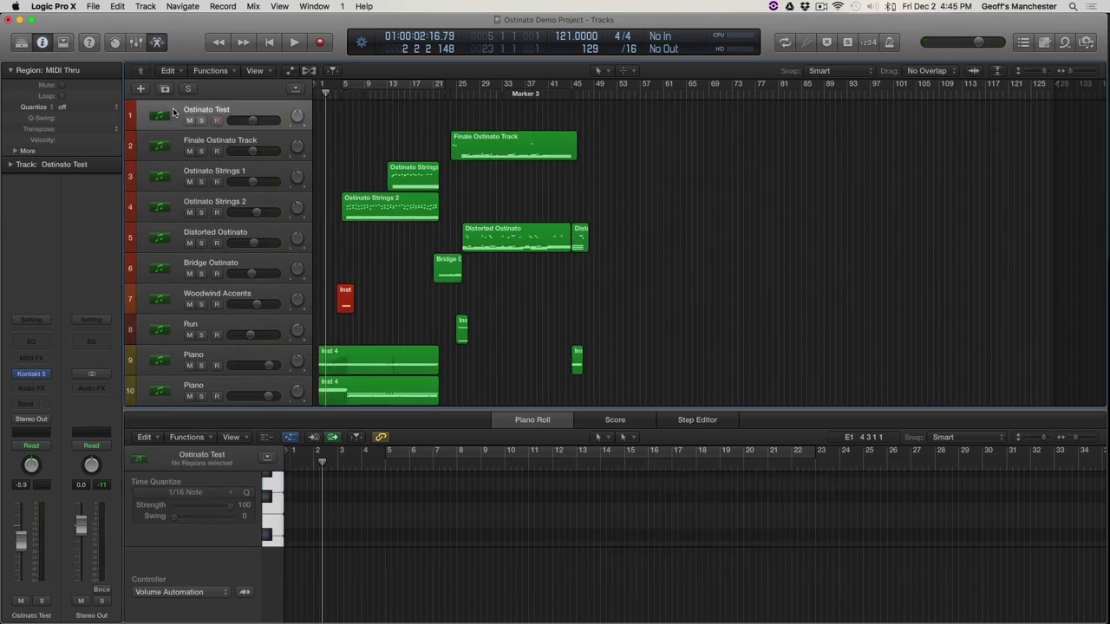
{"action": "key", "text": "Return"}
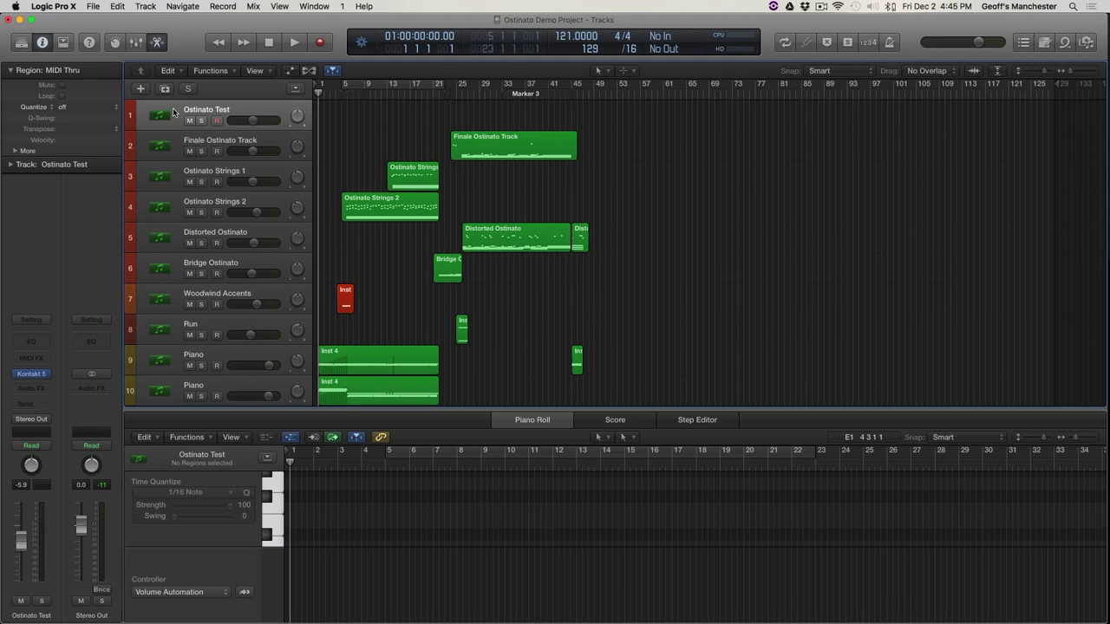
{"action": "key", "text": "space"}
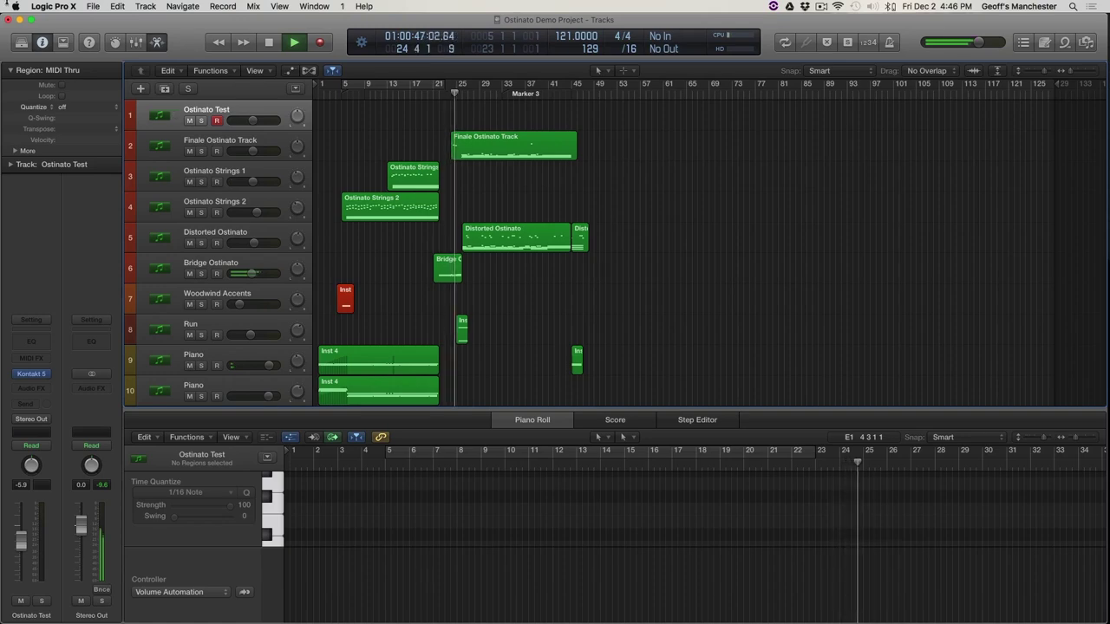
Hide the piano roll editor so the arrangement fills the window, and look over the track list
{"action": "key", "text": "e"}
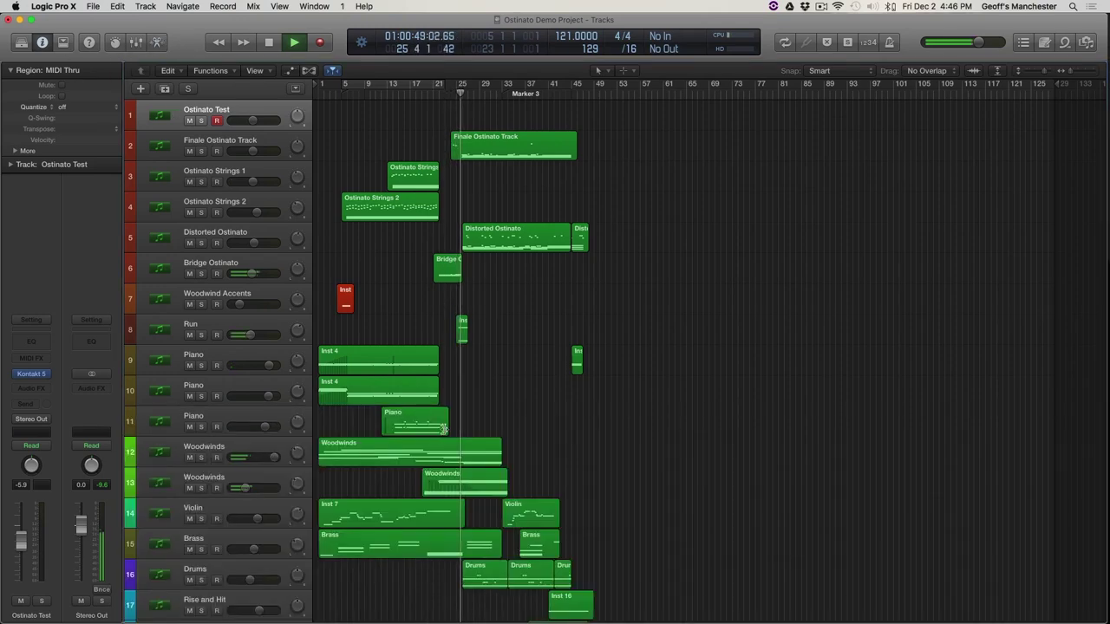
{"action": "scroll", "coordinate": [442, 431], "scroll_direction": "down", "scroll_amount": 2}
{"action": "scroll", "coordinate": [443, 431], "scroll_direction": "up", "scroll_amount": 3}
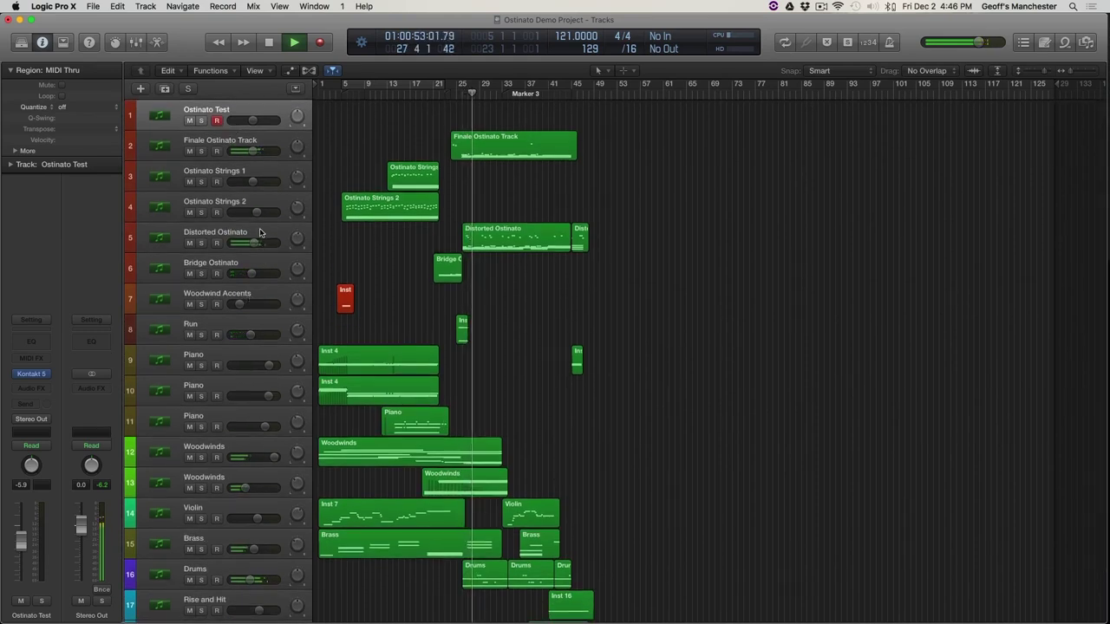
Examine the Distorted Ostinato track's Kontakt instrument during playback, close it and look over the rest of the arrangement
{"action": "left_click", "coordinate": [213, 243]}
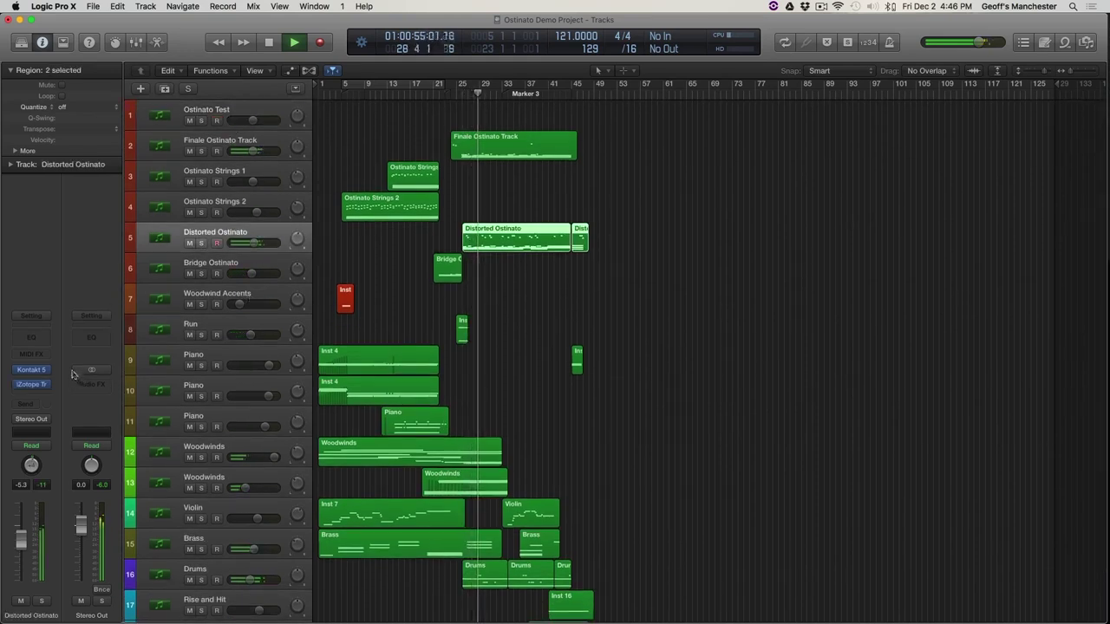
{"action": "left_click", "coordinate": [32, 371]}
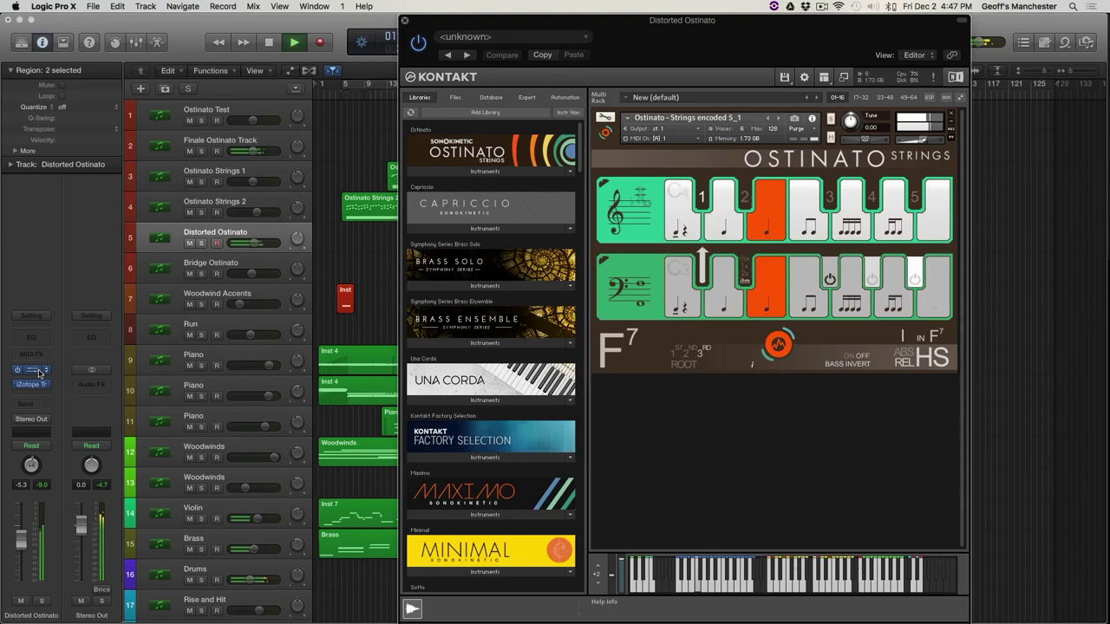
{"action": "left_click", "coordinate": [404, 20]}
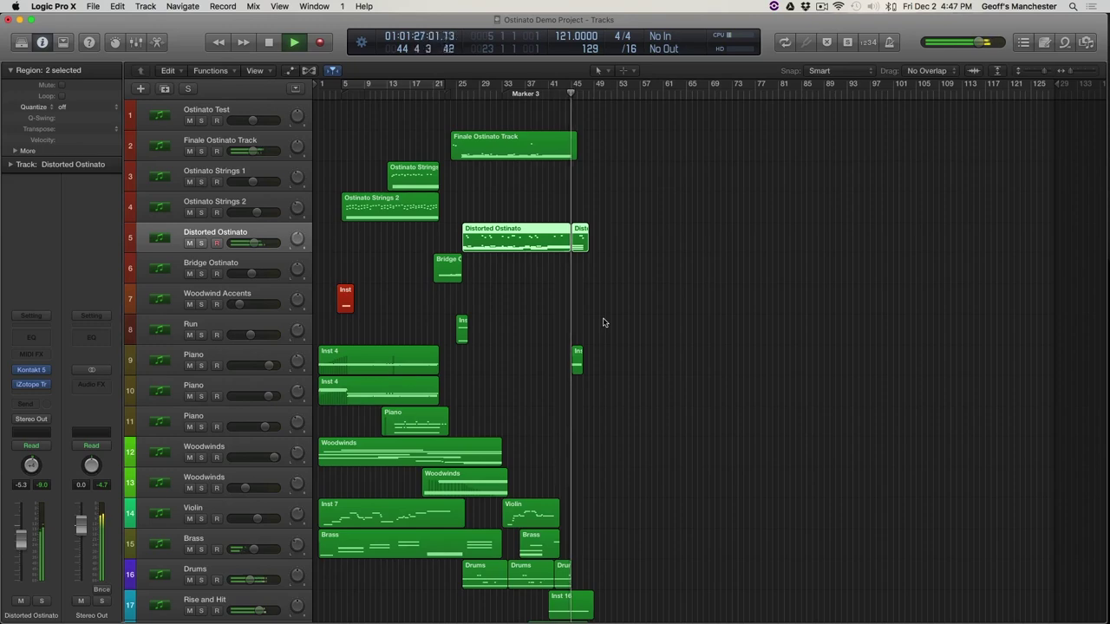
{"action": "scroll", "coordinate": [605, 323], "scroll_direction": "down", "scroll_amount": 2}
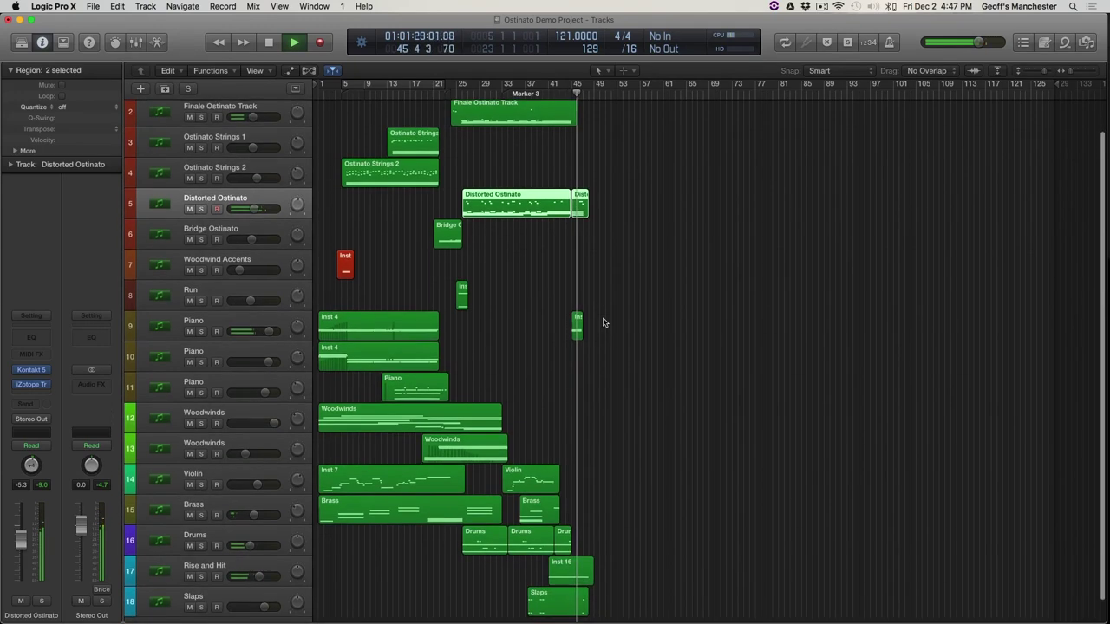
{"action": "scroll", "coordinate": [603, 321], "scroll_direction": "up", "scroll_amount": 2}
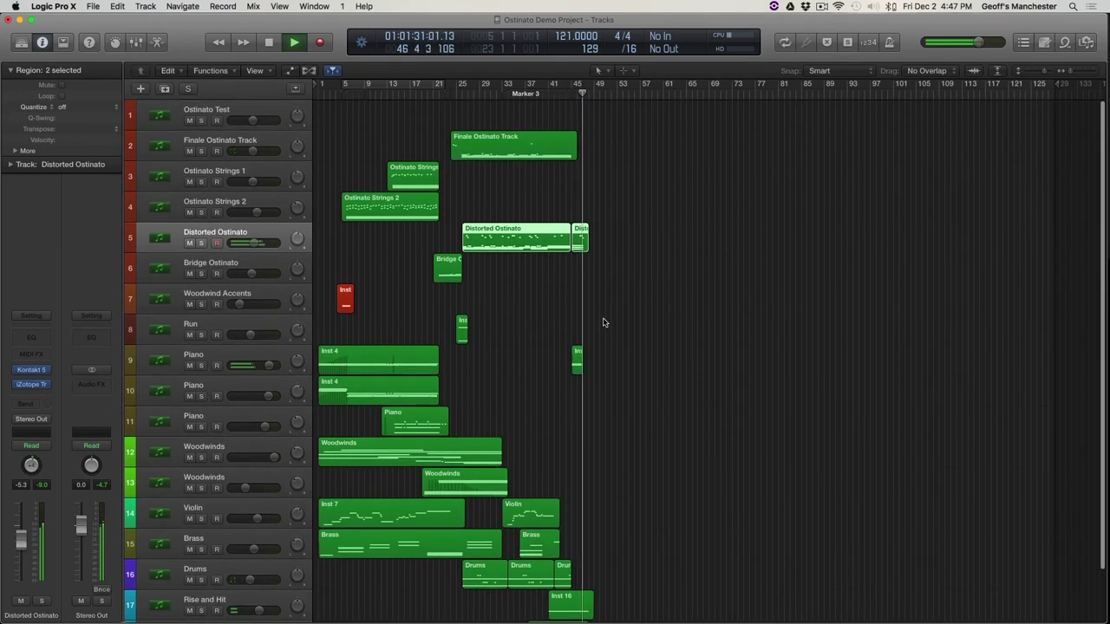
{"action": "scroll", "coordinate": [507, 263], "scroll_direction": "down", "scroll_amount": 1}
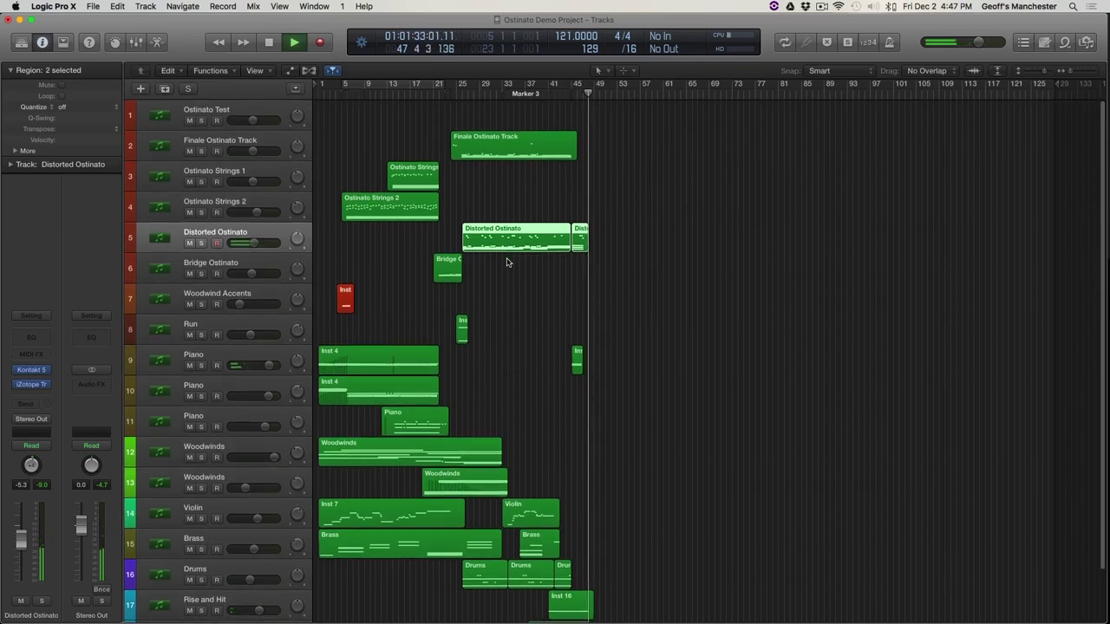
Stop playback and examine the Ostinato Test track's Kontakt instrument
{"action": "left_click", "coordinate": [171, 115]}
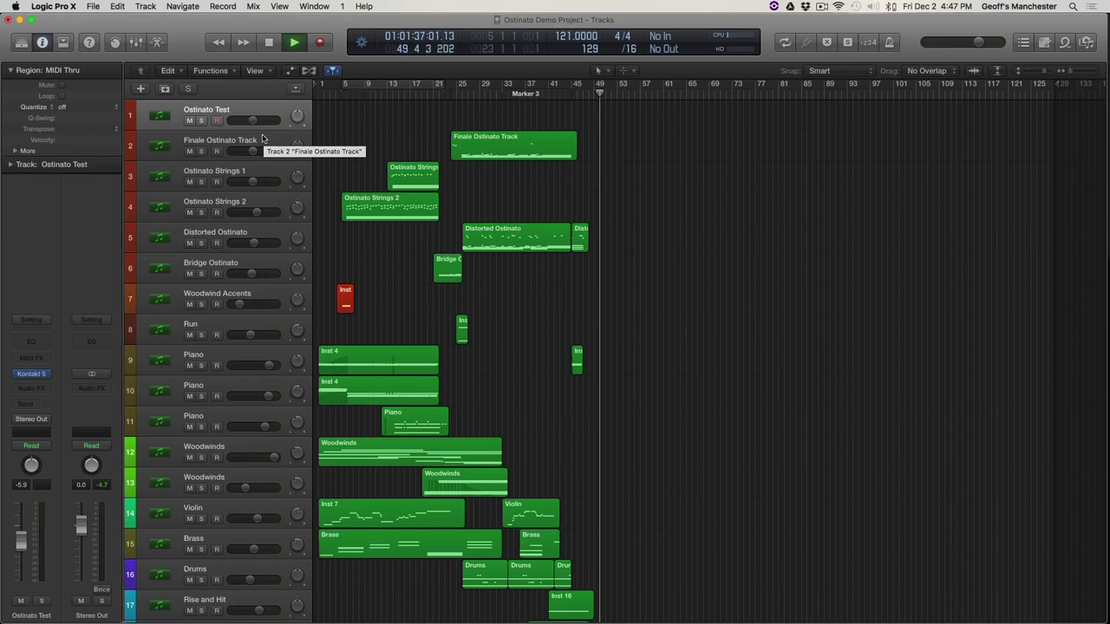
{"action": "left_click", "coordinate": [218, 121]}
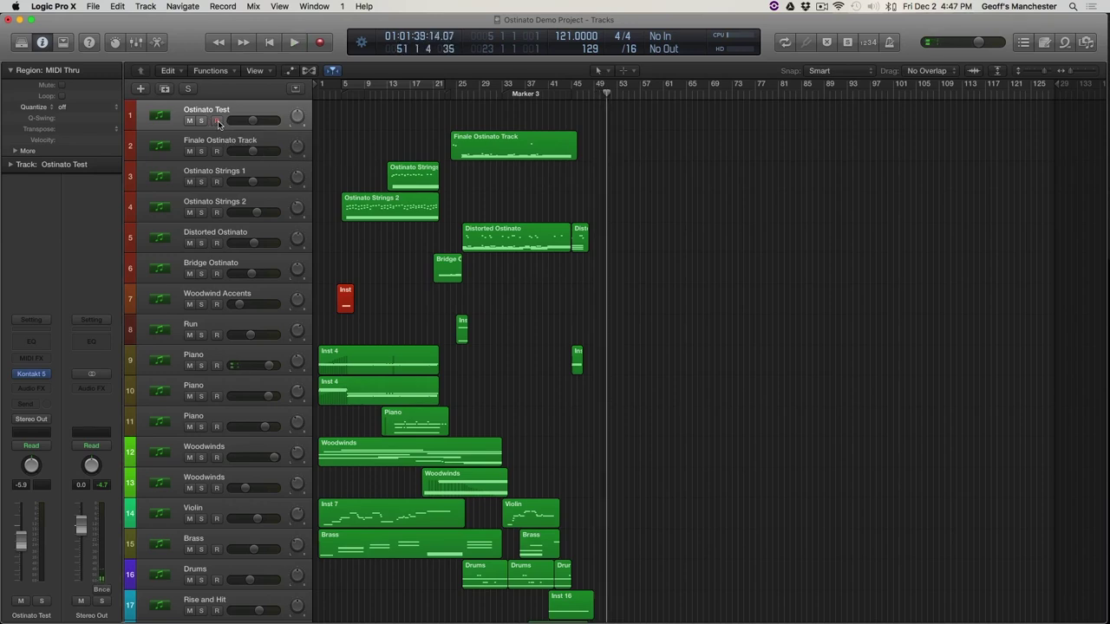
{"action": "mouse_move", "coordinate": [33, 380]}
{"action": "left_click", "coordinate": [32, 377]}
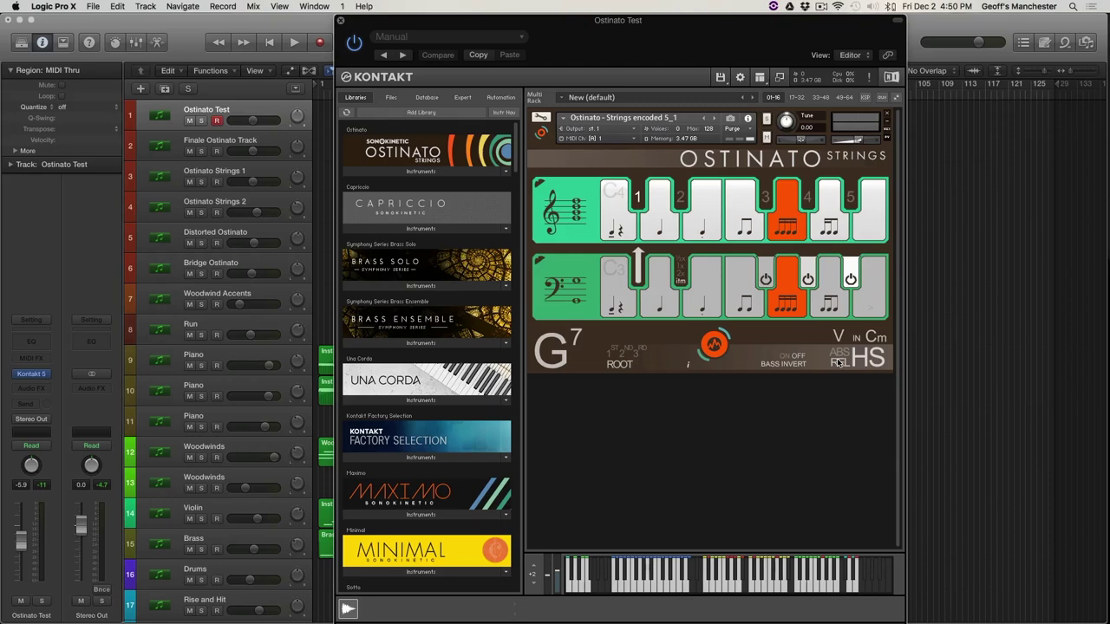
{"action": "left_click", "coordinate": [340, 20]}
Solo the Distorted Ostinato track and play it from bar 24 with its Kontakt instrument in view
{"action": "left_click", "coordinate": [509, 244]}
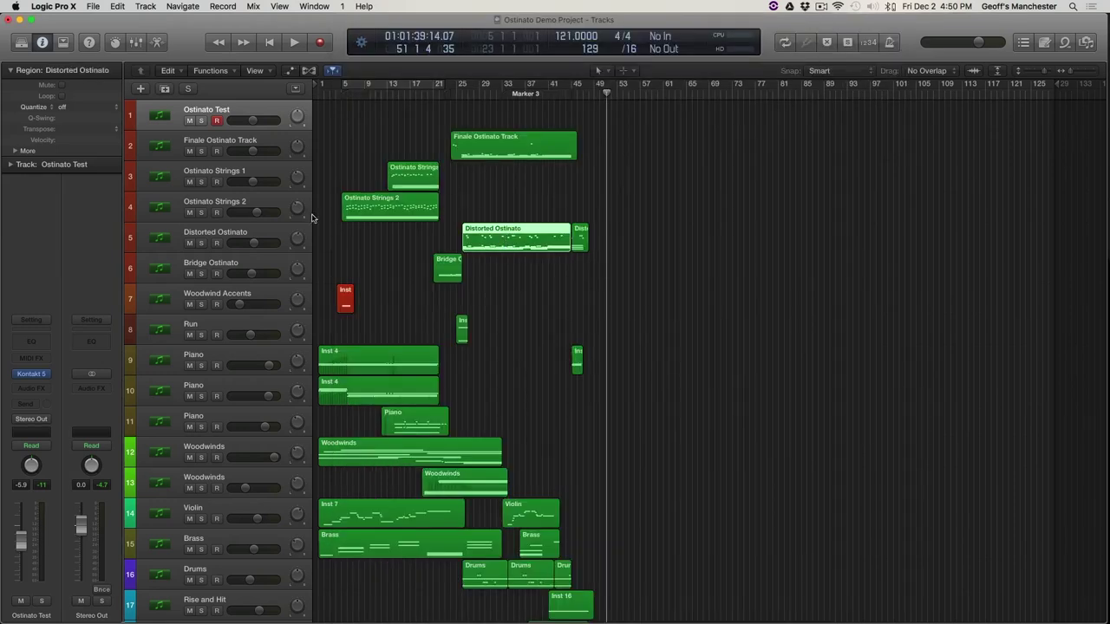
{"action": "left_click", "coordinate": [201, 243]}
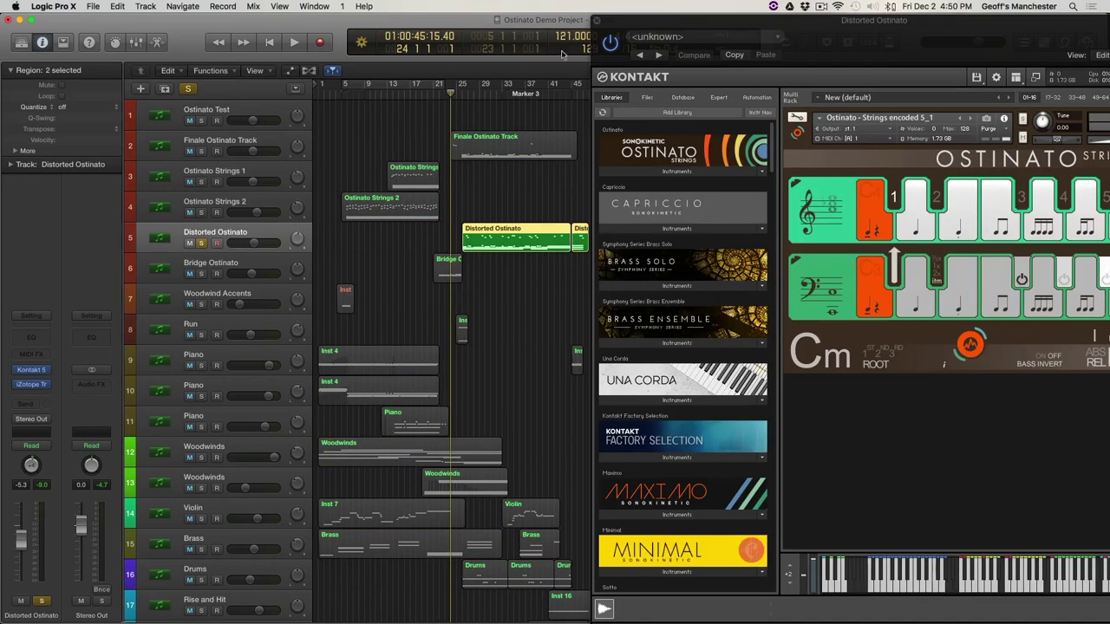
{"action": "left_click_drag", "start_coordinate": [842, 32], "coordinate": [774, 35]}
{"action": "key", "text": "space"}
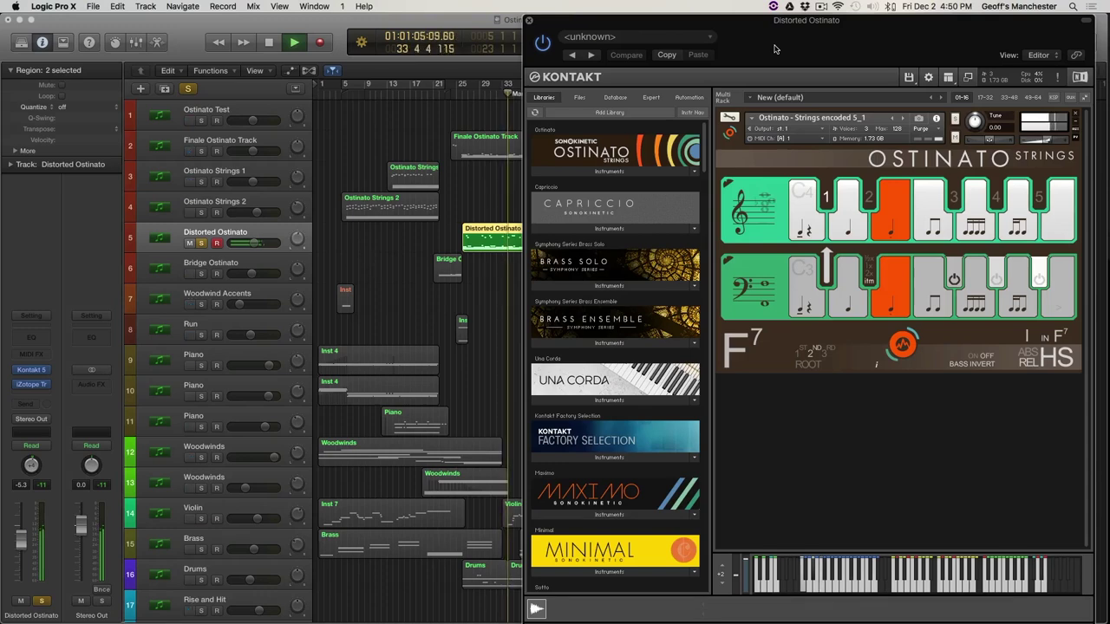
{"action": "key", "text": "space"}
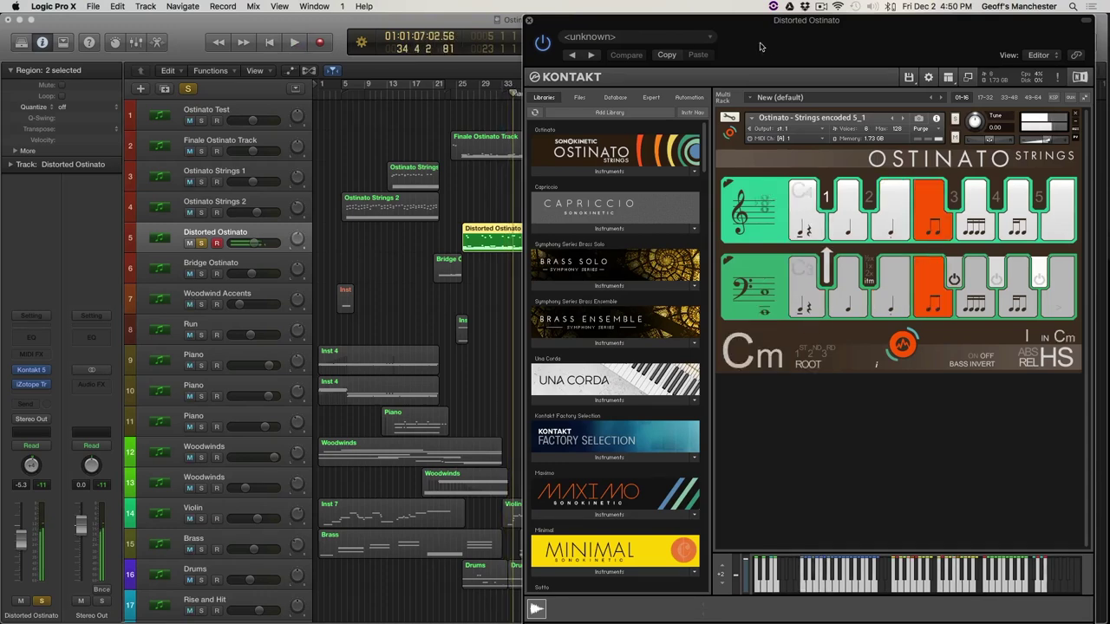
Replace the Distorted Ostinato instrument window with Ostinato Test's Kontakt instrument and solo the Ostinato Test track
{"action": "left_click", "coordinate": [230, 110]}
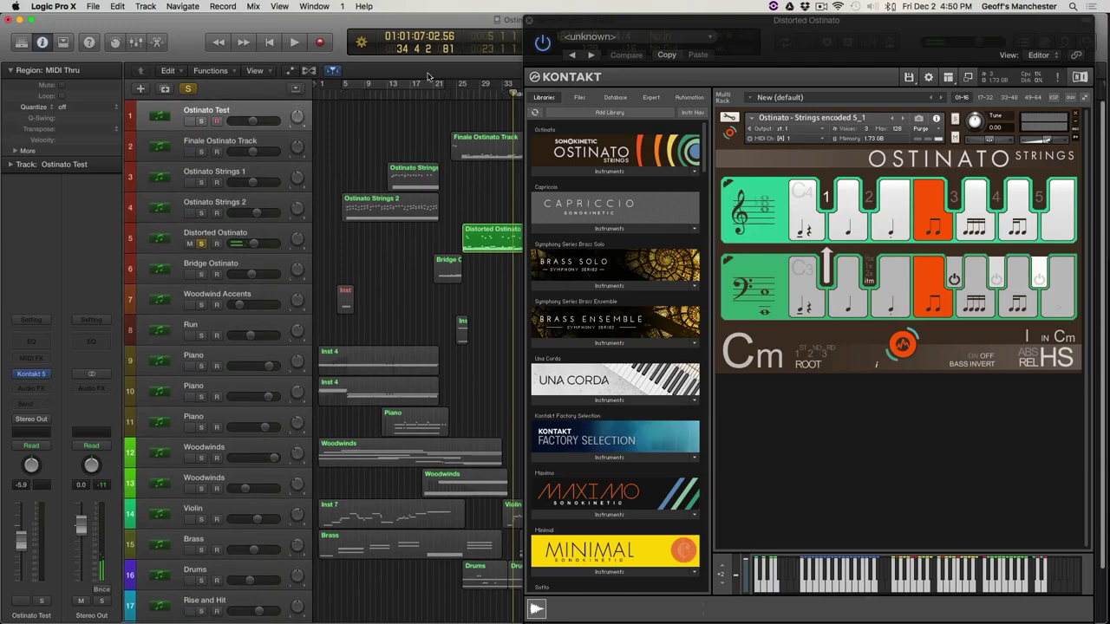
{"action": "left_click", "coordinate": [531, 19]}
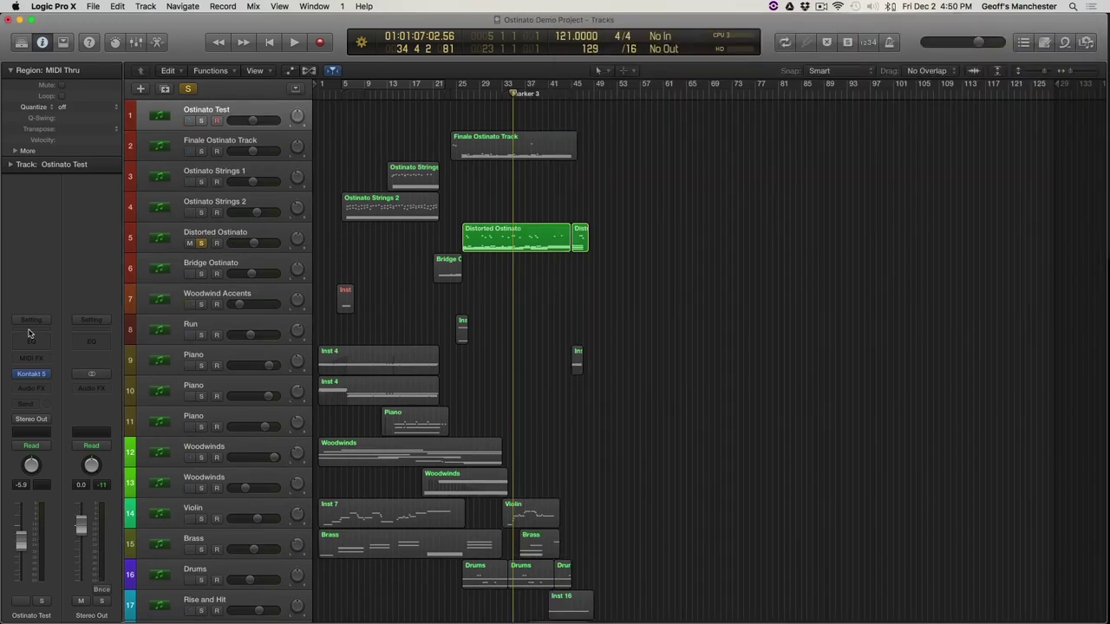
{"action": "left_click", "coordinate": [32, 375]}
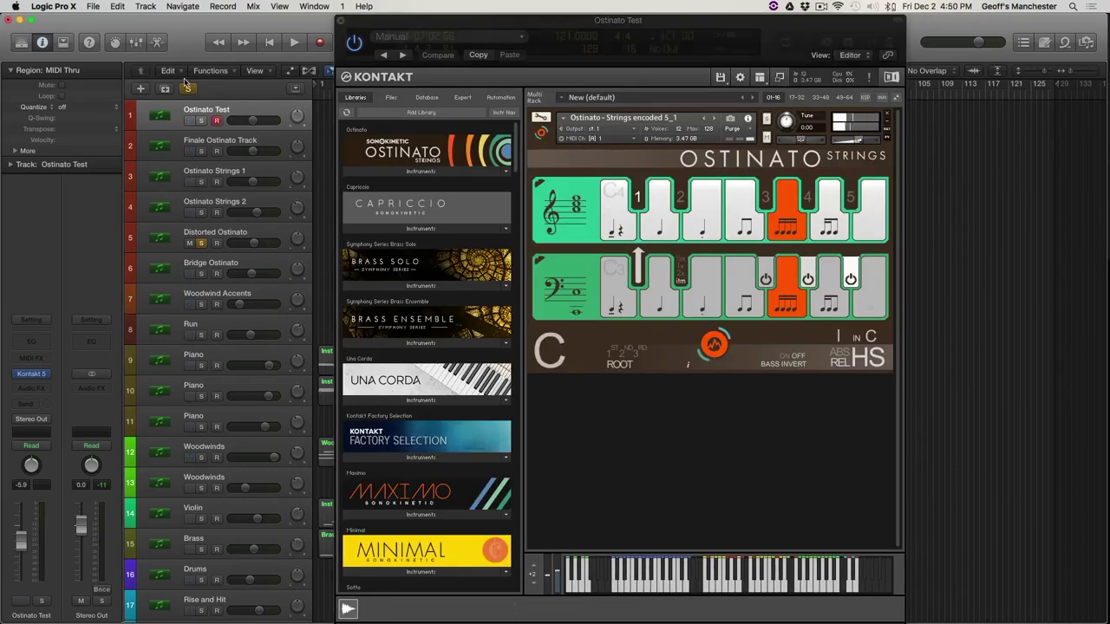
{"action": "left_click", "coordinate": [201, 120]}
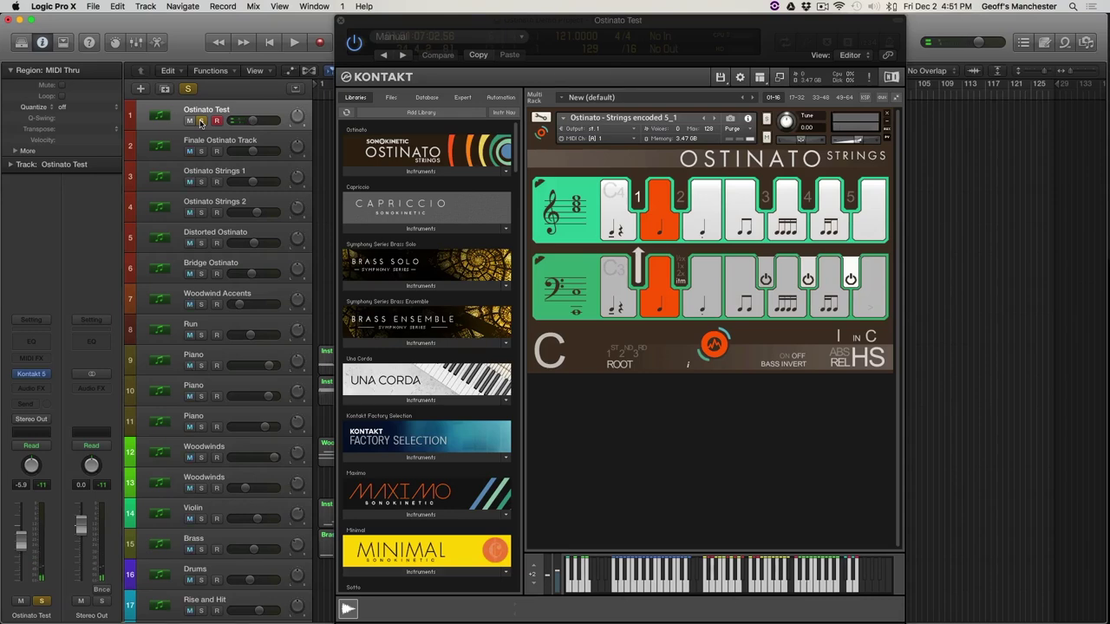
Switch the first two power keys in the bass-clef row off and back on to compare the voices
{"action": "left_click", "coordinate": [766, 281]}
{"action": "left_click", "coordinate": [808, 280]}
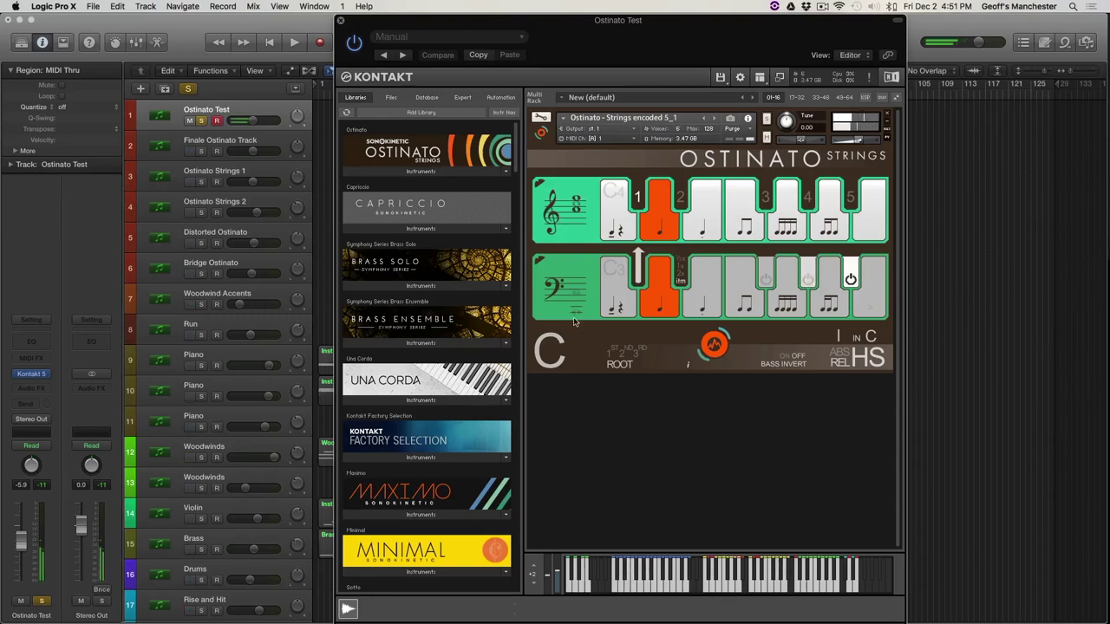
{"action": "left_click", "coordinate": [807, 280]}
{"action": "left_click", "coordinate": [765, 280]}
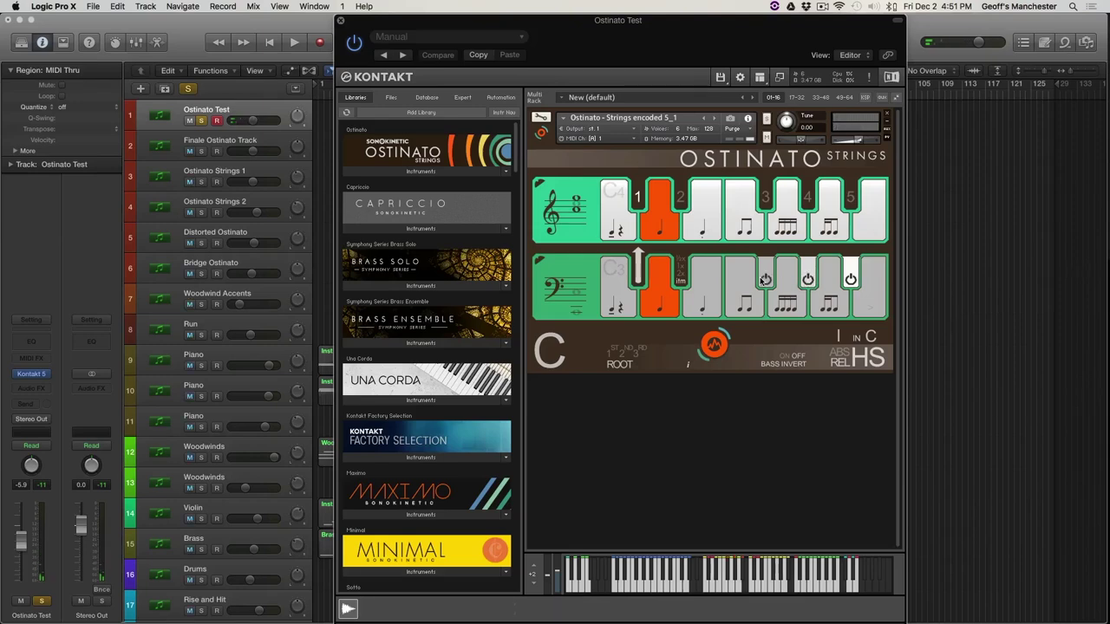
{"action": "left_click", "coordinate": [807, 280]}
{"action": "left_click", "coordinate": [766, 279]}
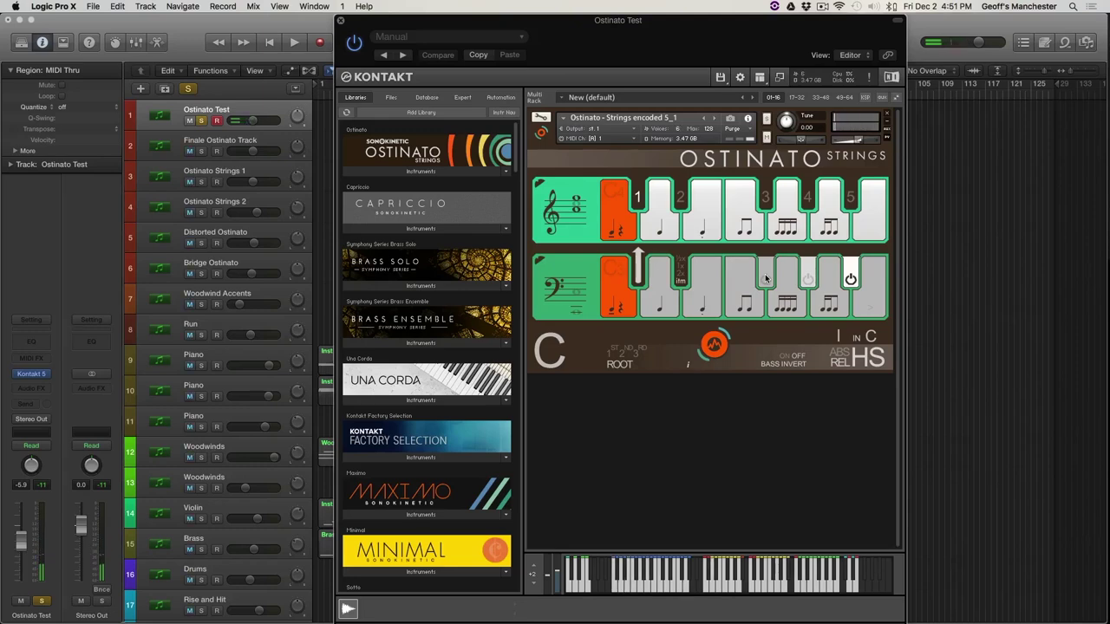
{"action": "left_click", "coordinate": [766, 278]}
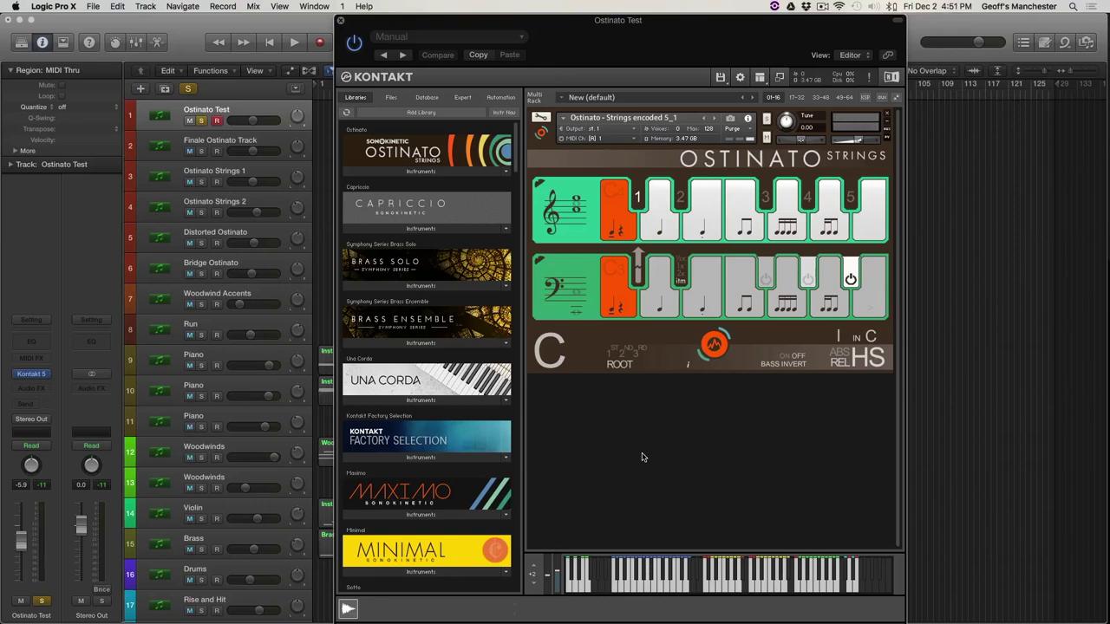
{"action": "left_click", "coordinate": [766, 278]}
{"action": "left_click", "coordinate": [810, 279]}
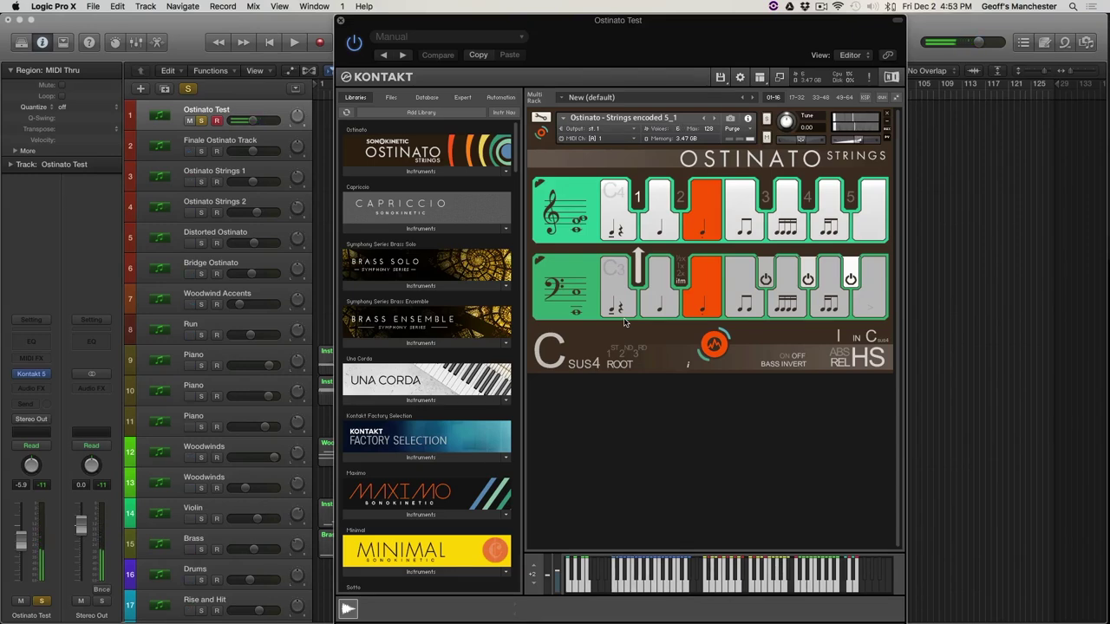
Open the mic positions settings of the Ostinato Strings instrument
{"action": "left_click", "coordinate": [794, 358]}
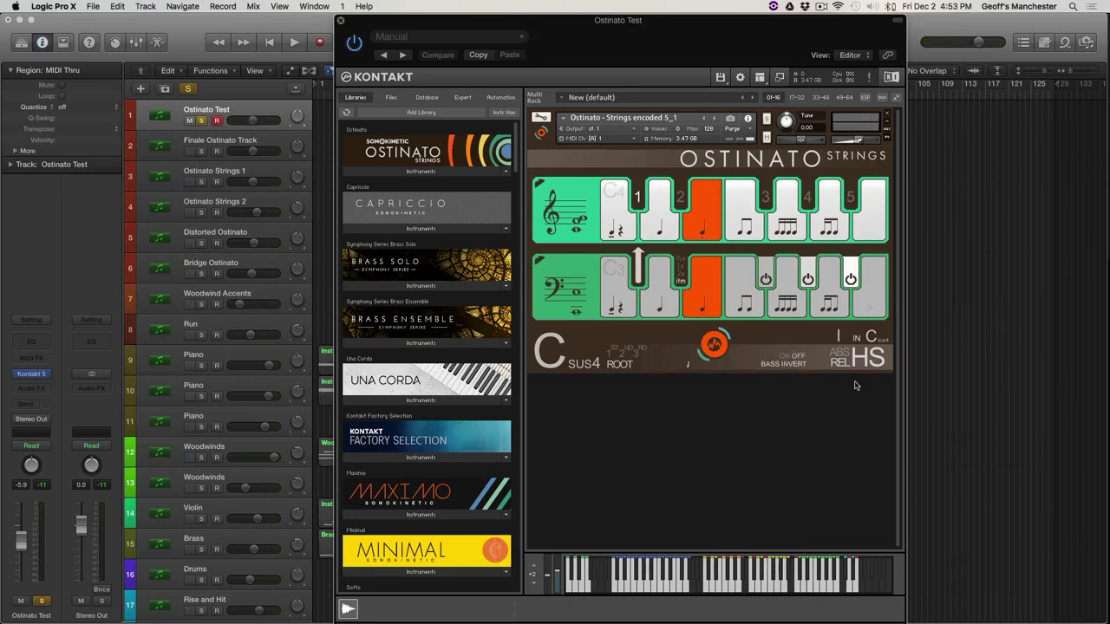
{"action": "left_click", "coordinate": [714, 346]}
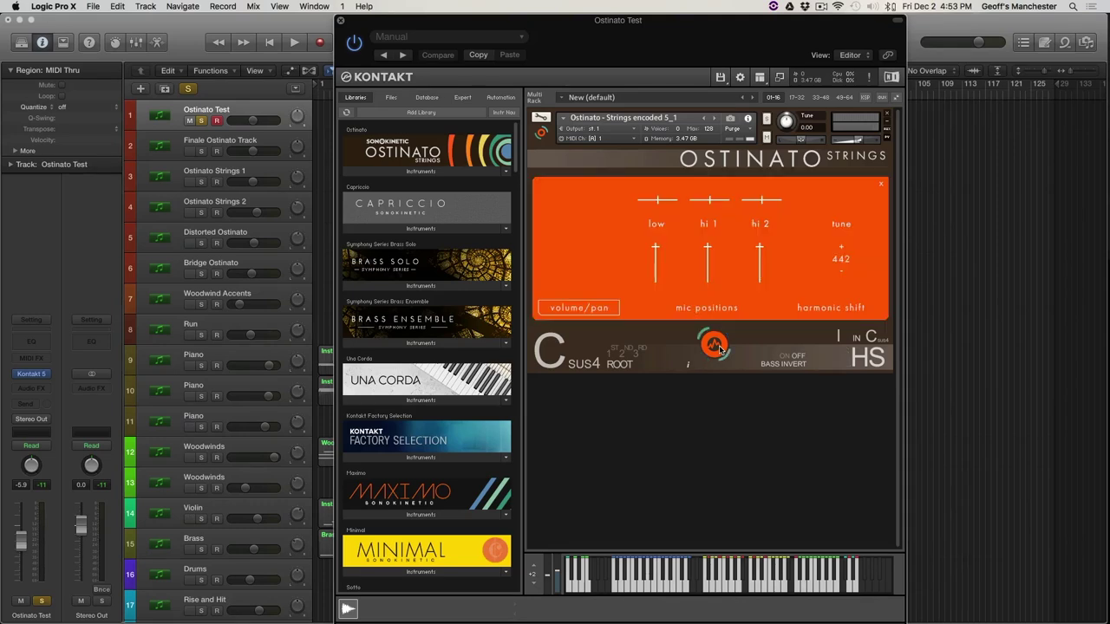
{"action": "left_click", "coordinate": [706, 307]}
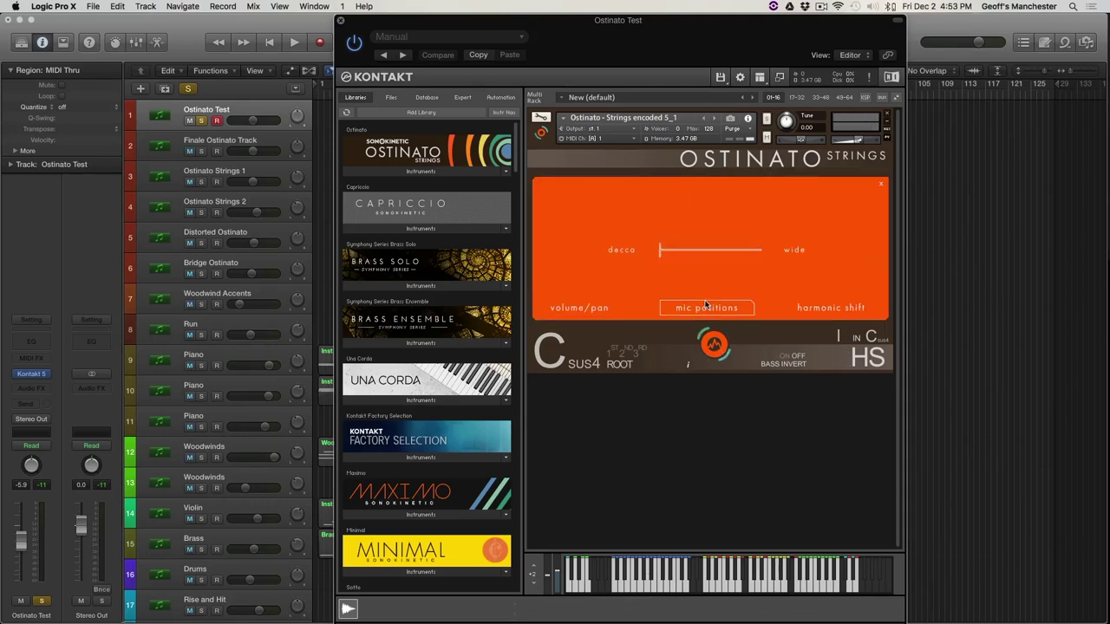
Show the harmonic shift settings of the Ostinato Strings instrument, return to its pattern keys and close the Ostinato Test instrument window
{"action": "left_click", "coordinate": [824, 307]}
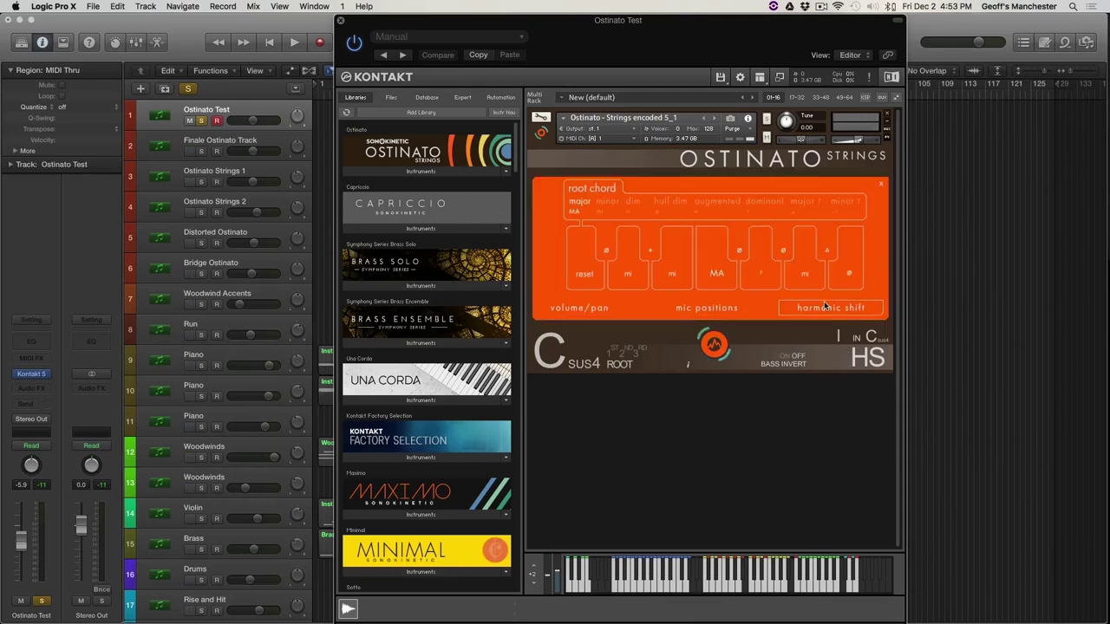
{"action": "left_click", "coordinate": [714, 346]}
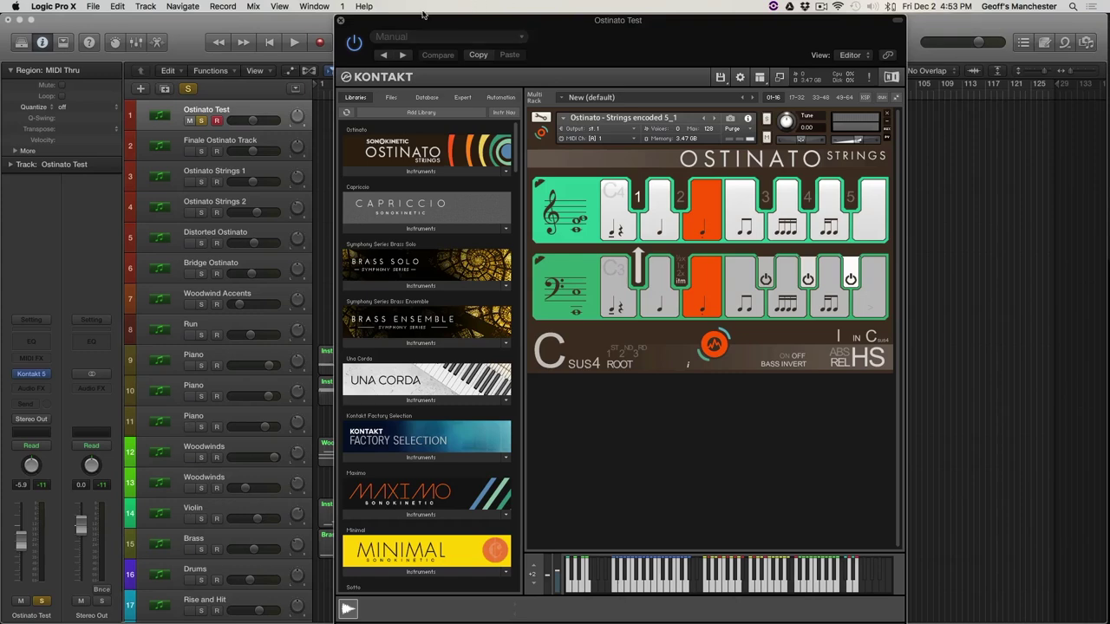
{"action": "left_click", "coordinate": [340, 20]}
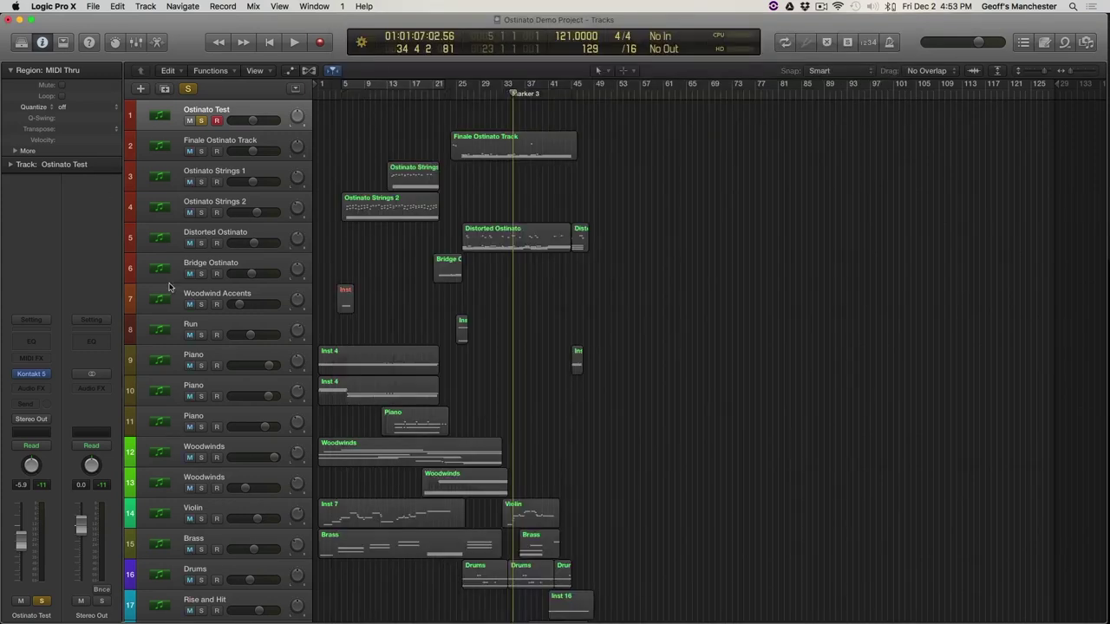
Solo the Ostinato Strings 2 track and play it from bar 5 with its Kontakt instrument in view
{"action": "left_click", "coordinate": [244, 206]}
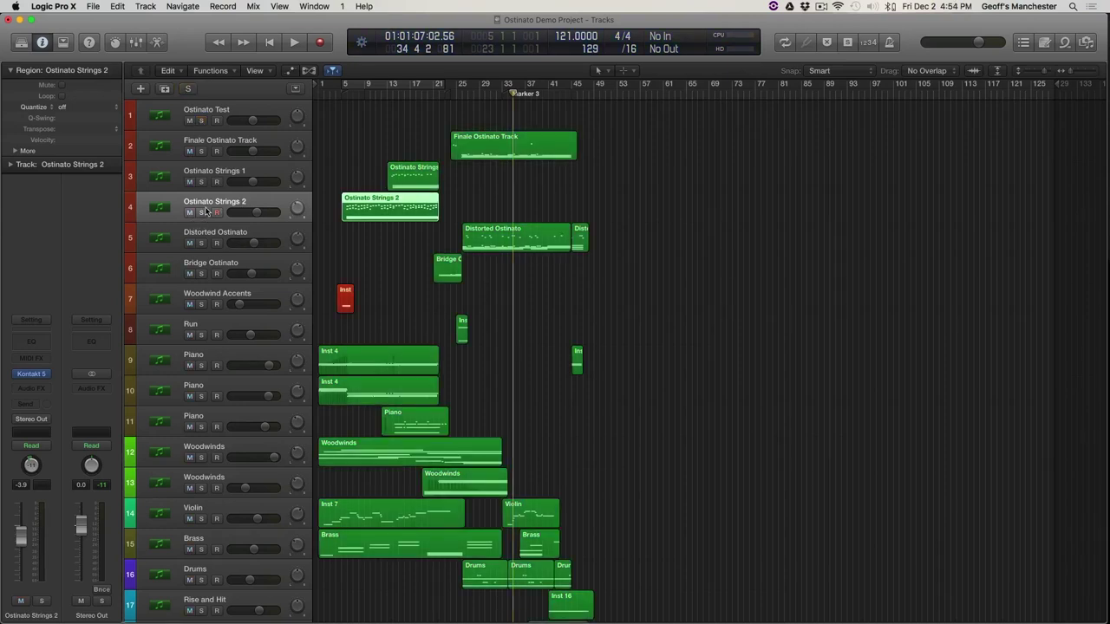
{"action": "left_click", "coordinate": [341, 91]}
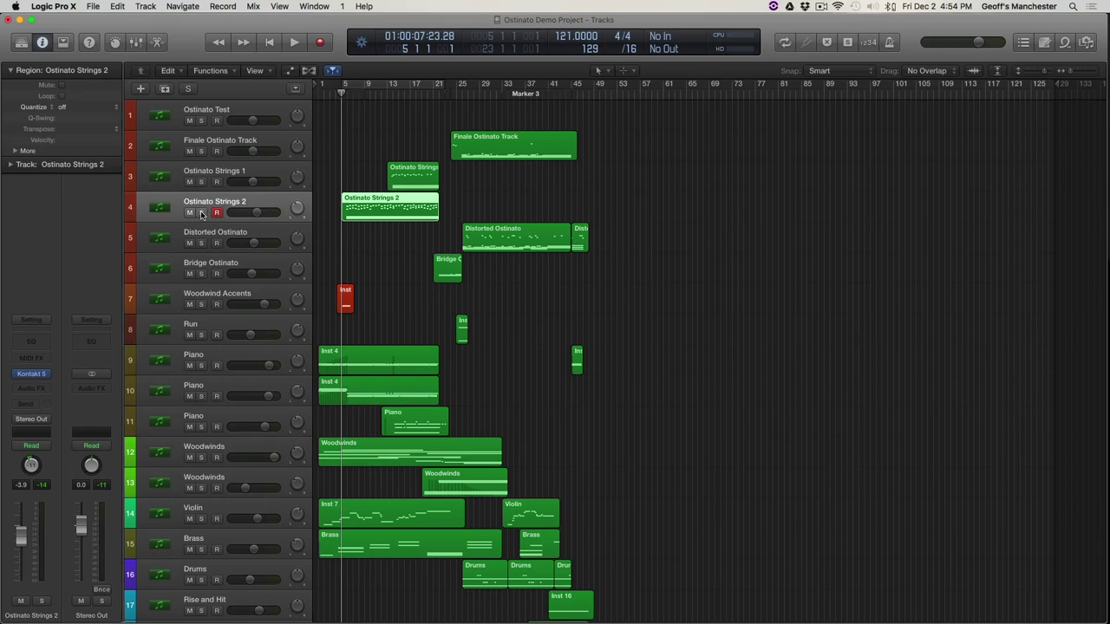
{"action": "left_click", "coordinate": [201, 214]}
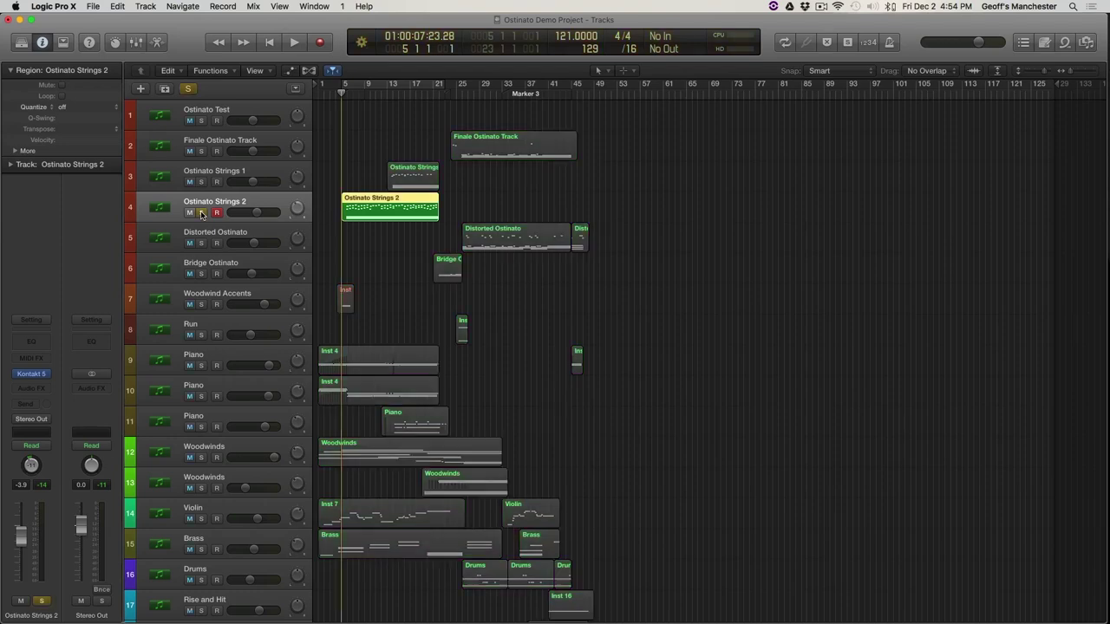
{"action": "left_click", "coordinate": [34, 375]}
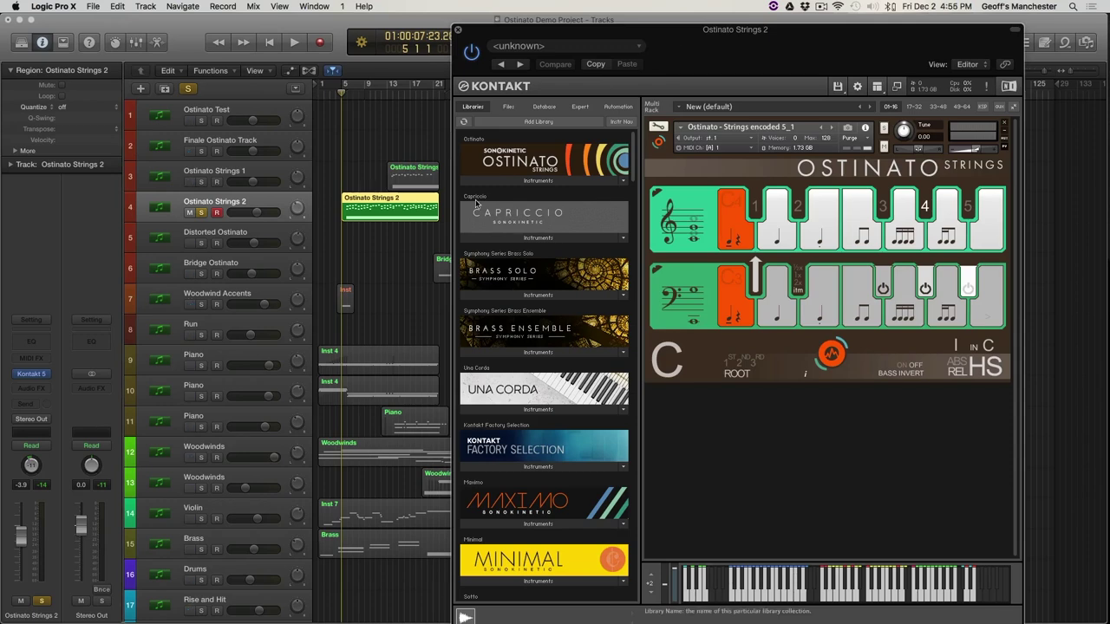
{"action": "left_click", "coordinate": [295, 42]}
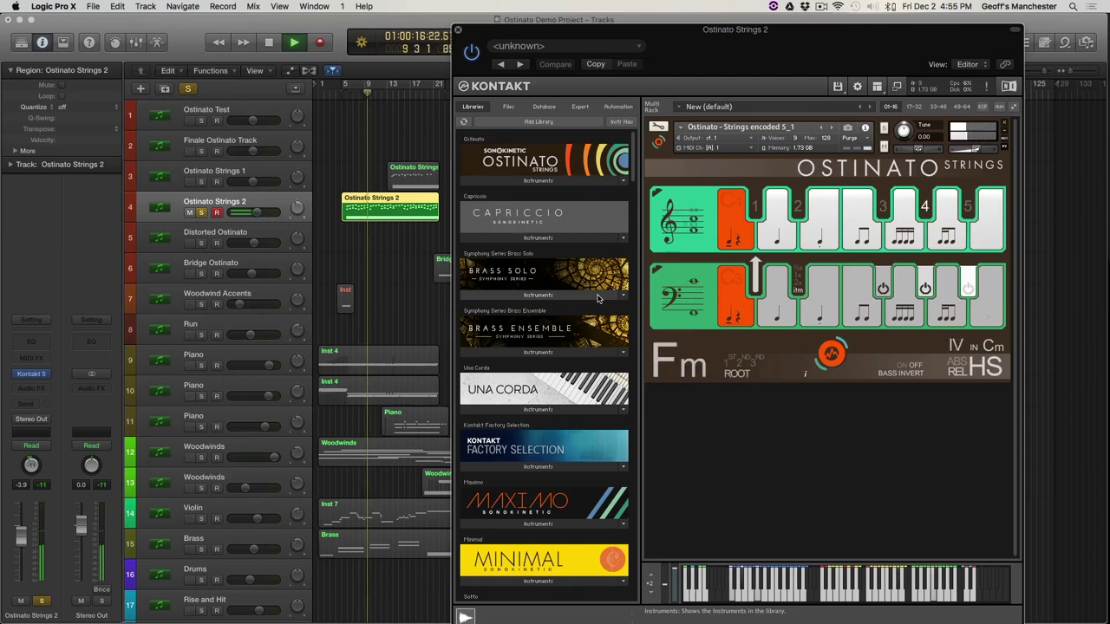
{"action": "key", "text": "space"}
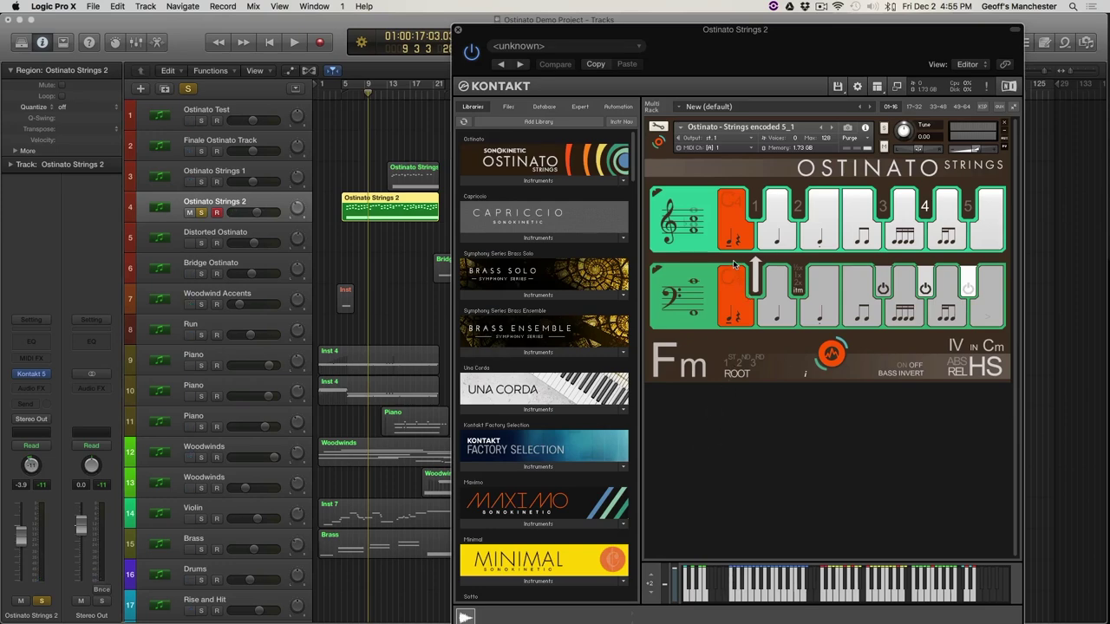
Open and solo Ostinato Test's Kontakt instrument, and choose the first rhythm pattern key, C4
{"action": "left_click", "coordinate": [233, 201]}
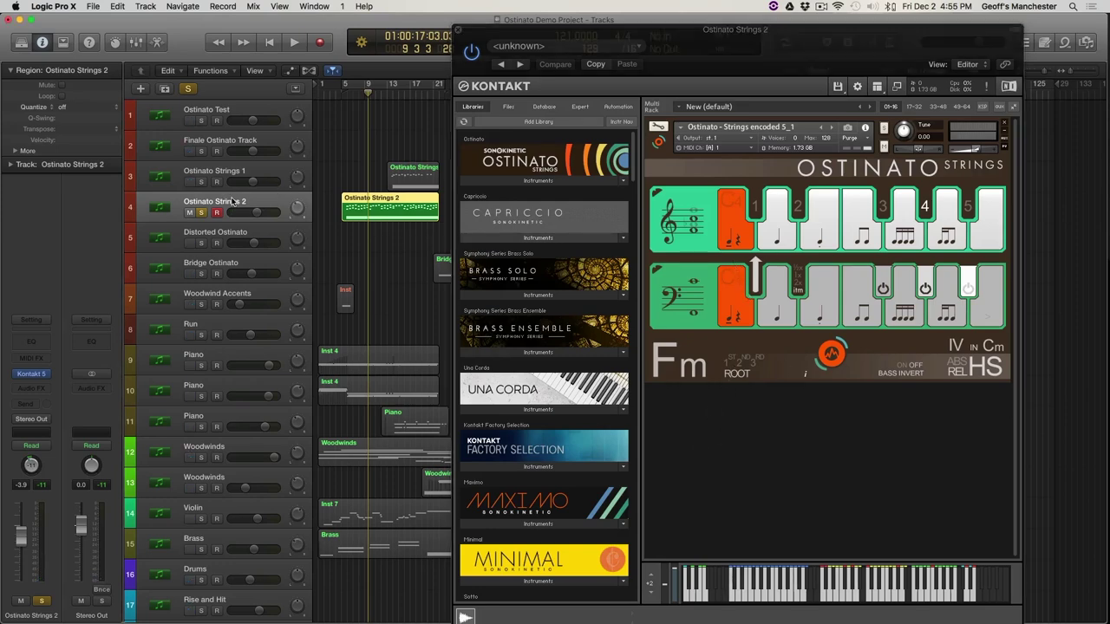
{"action": "left_click", "coordinate": [233, 116]}
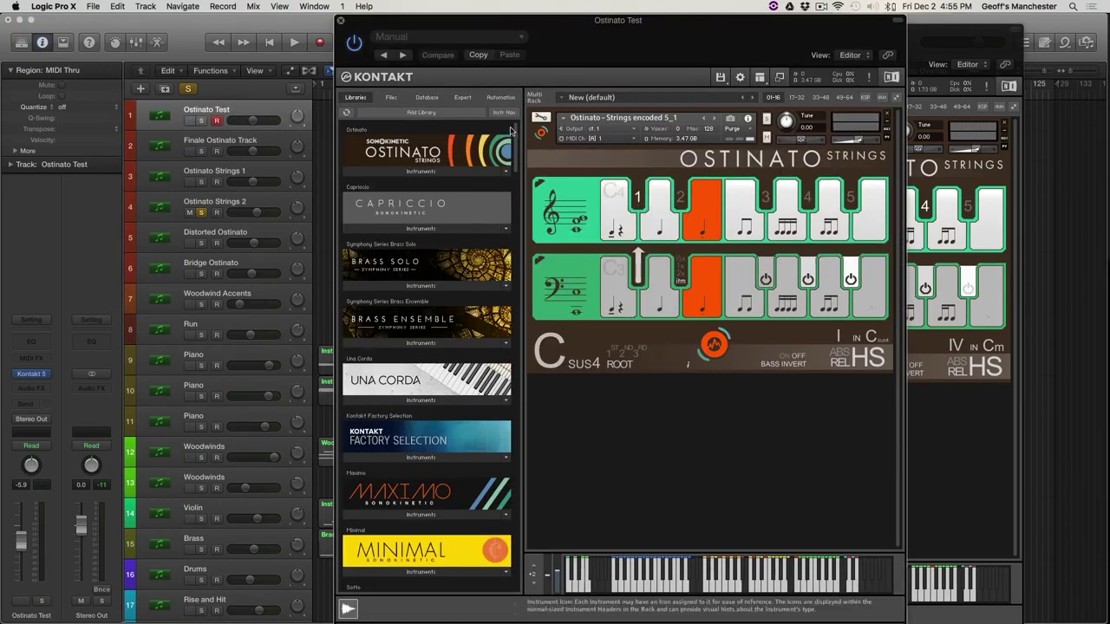
{"action": "left_click", "coordinate": [203, 121]}
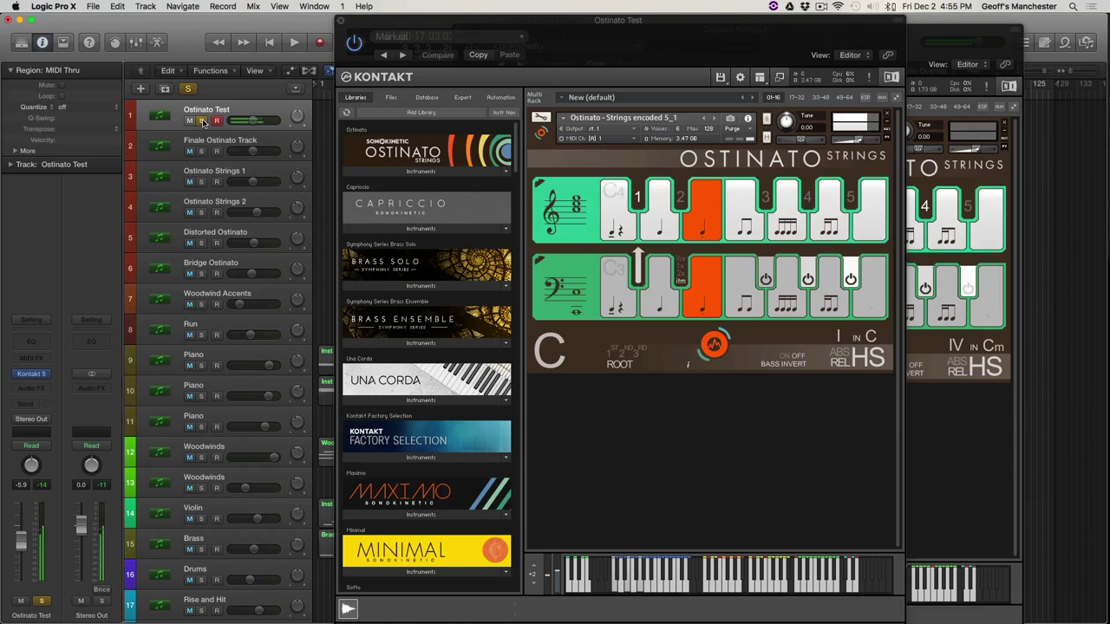
{"action": "left_click", "coordinate": [602, 194]}
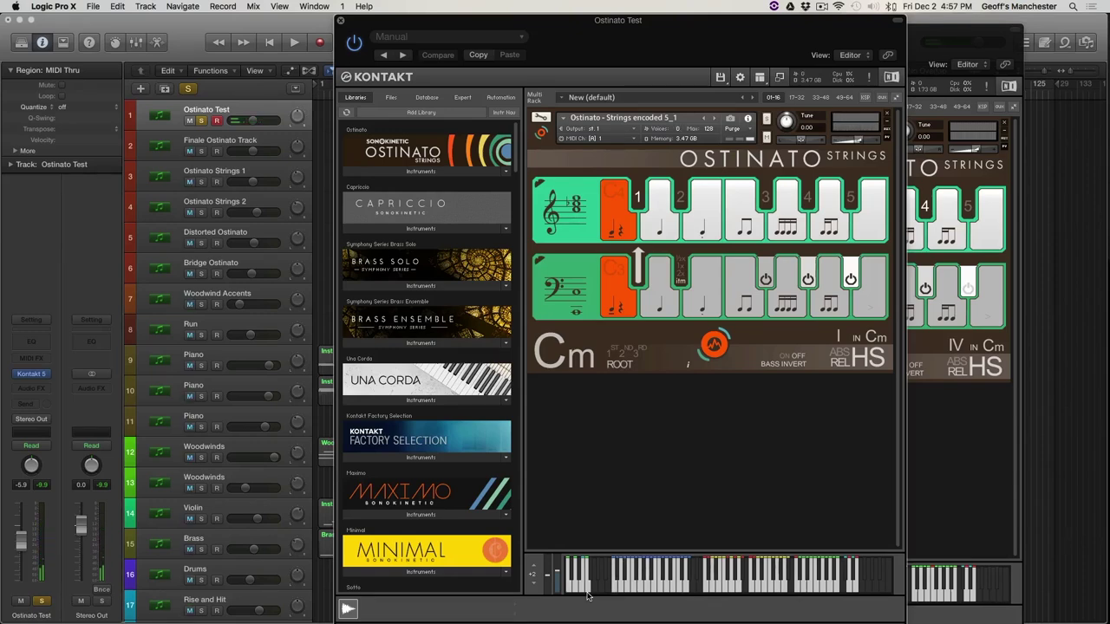
Close both open Kontakt instrument windows and select the Woodwind Accents track
{"action": "left_click", "coordinate": [339, 20]}
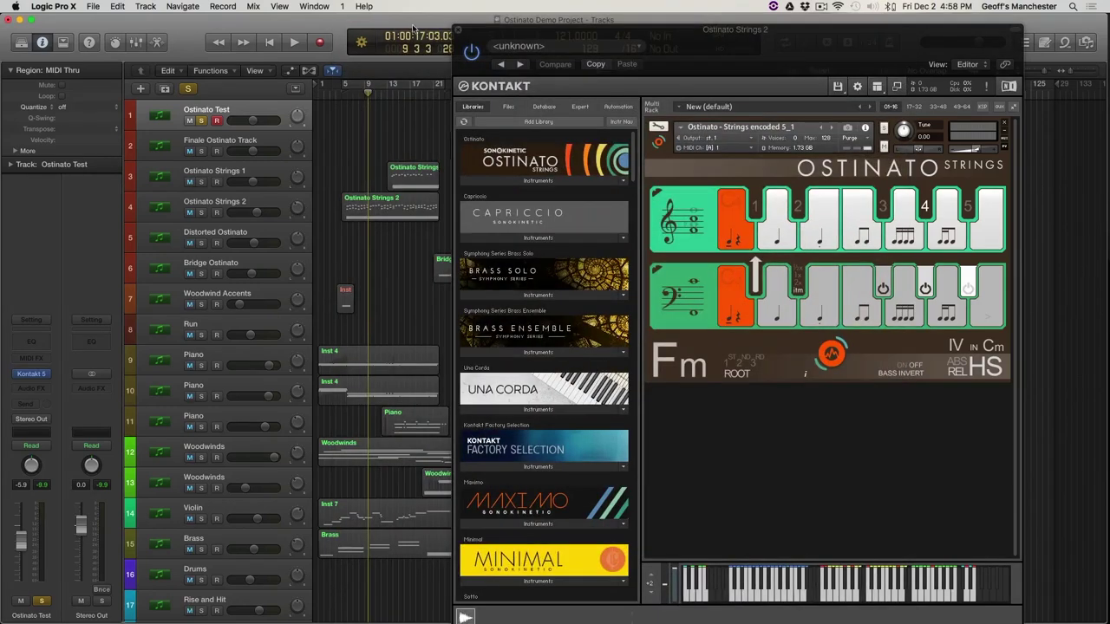
{"action": "left_click", "coordinate": [456, 33]}
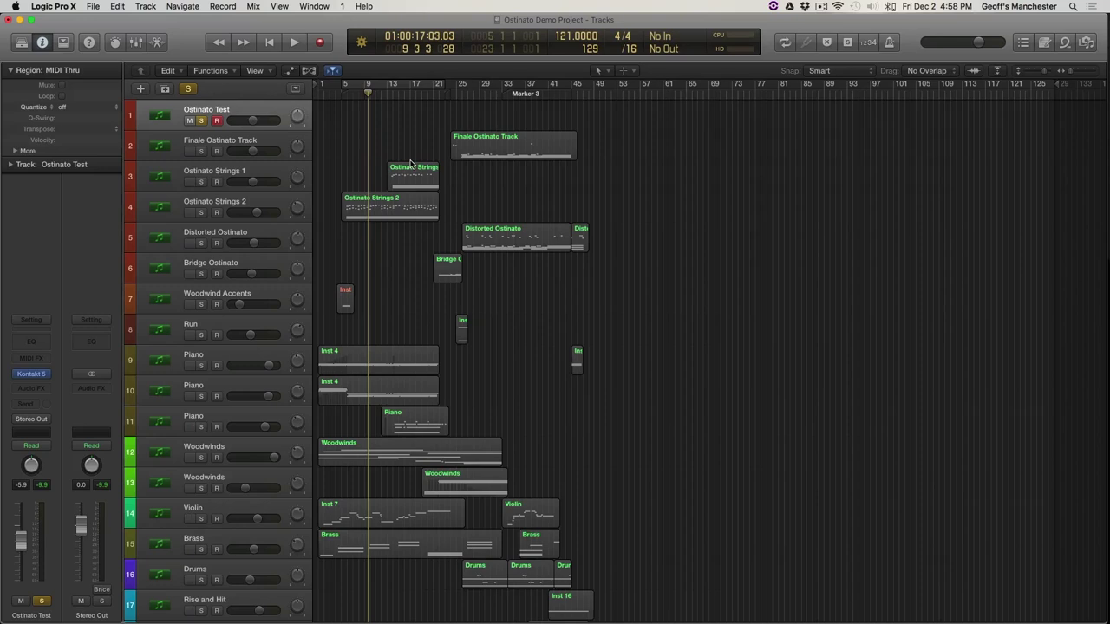
{"action": "left_click", "coordinate": [277, 144]}
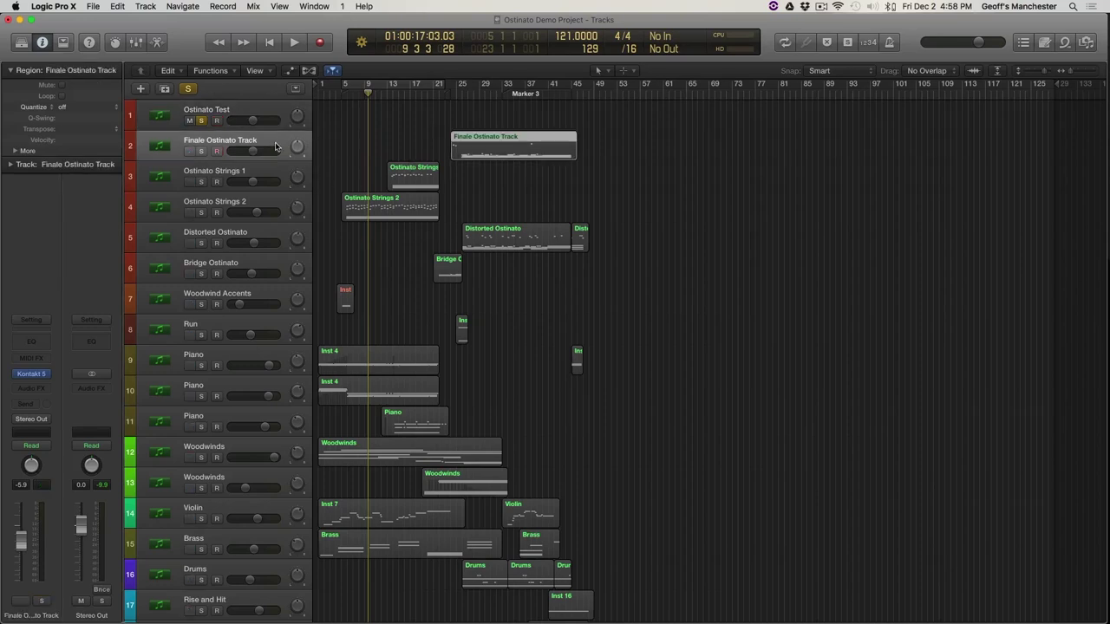
{"action": "left_click", "coordinate": [273, 268]}
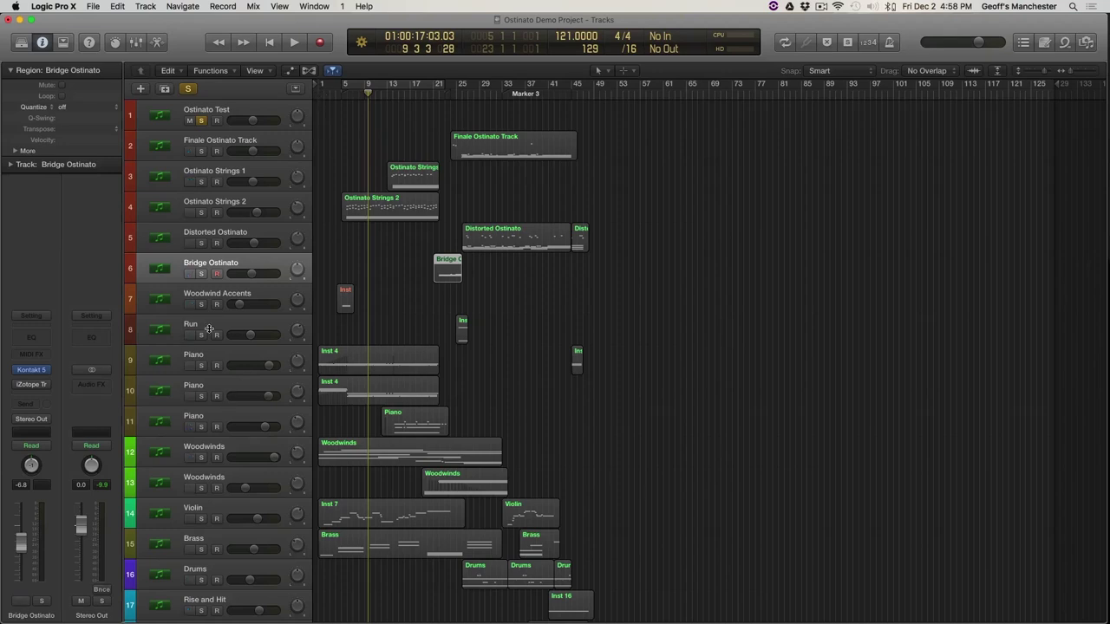
{"action": "left_click", "coordinate": [220, 293]}
Clear the solo, record-enable Woodwind Accents and play the full arrangement from bar 3 through its region
{"action": "key", "text": "space"}
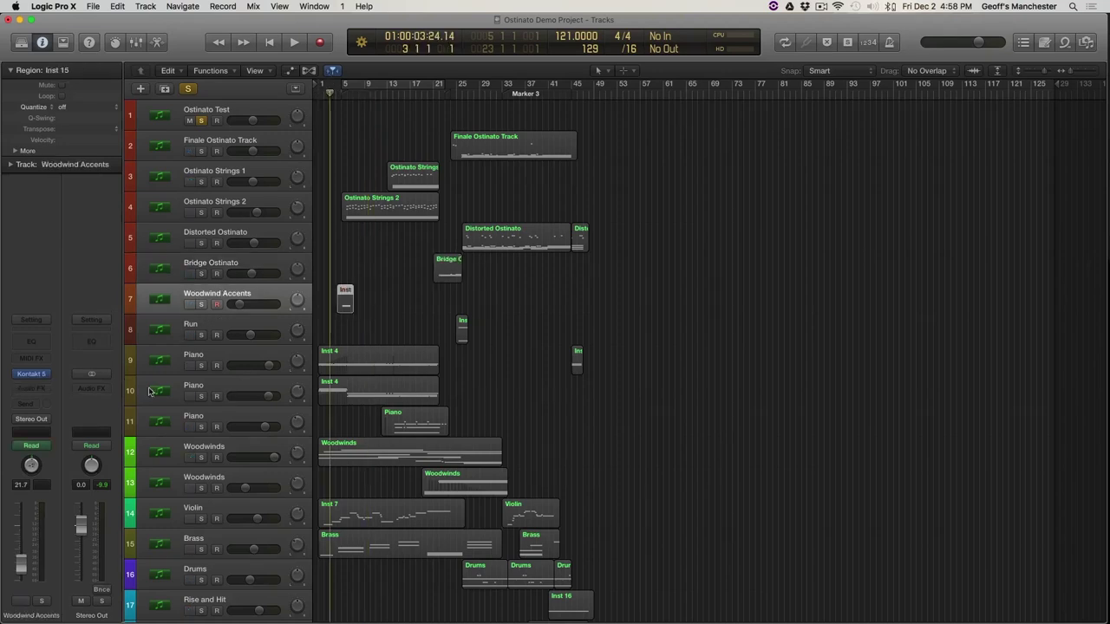
{"action": "left_click", "coordinate": [186, 90]}
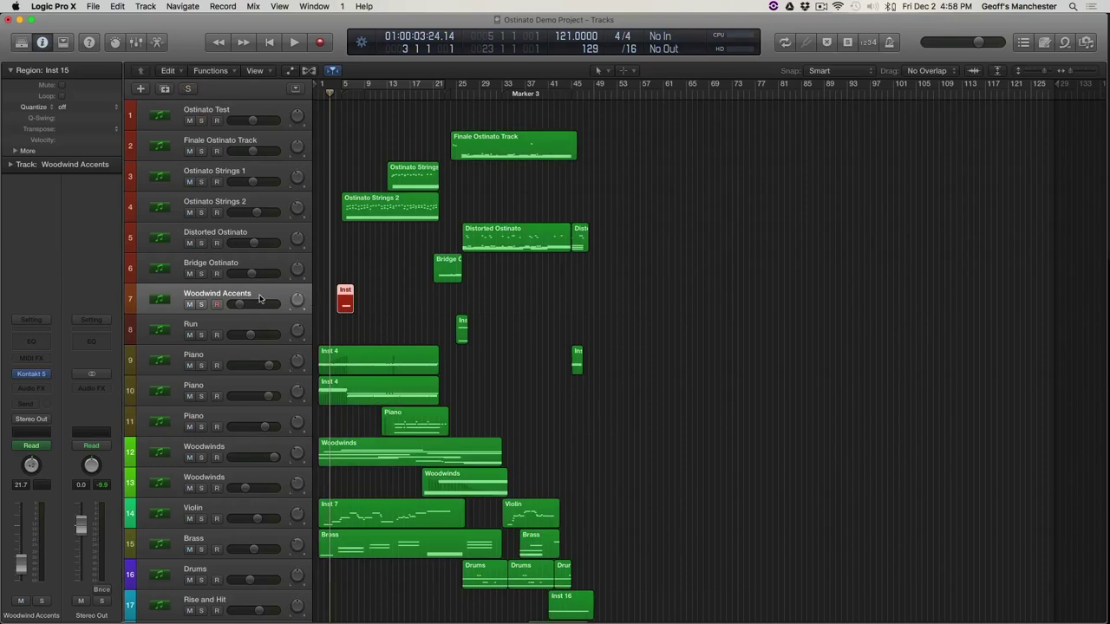
{"action": "left_click", "coordinate": [217, 305]}
{"action": "key", "text": "space"}
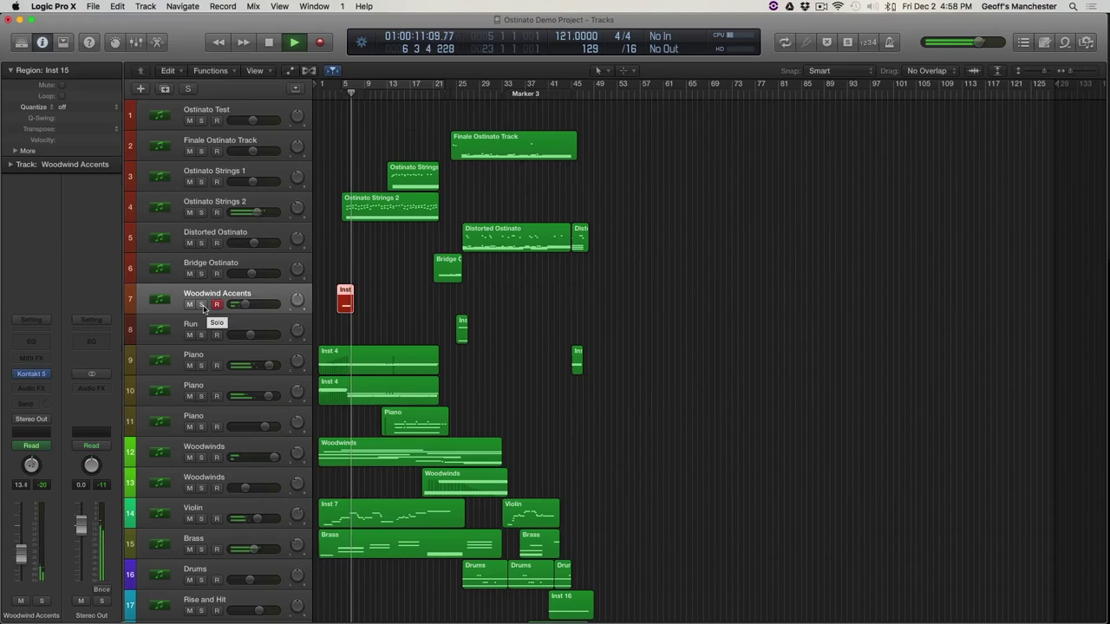
{"action": "key", "text": "space"}
View Woodwind Accents' Kontakt instrument, close it, and play the soloed track from bar 4 to the end of its region
{"action": "mouse_move", "coordinate": [30, 380]}
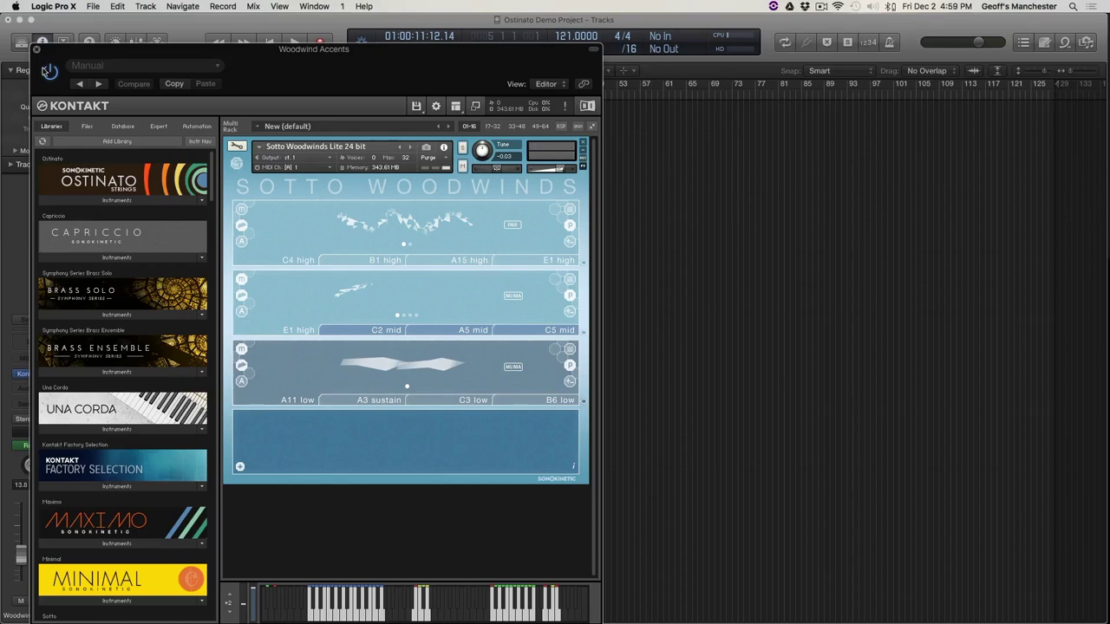
{"action": "left_click", "coordinate": [36, 52]}
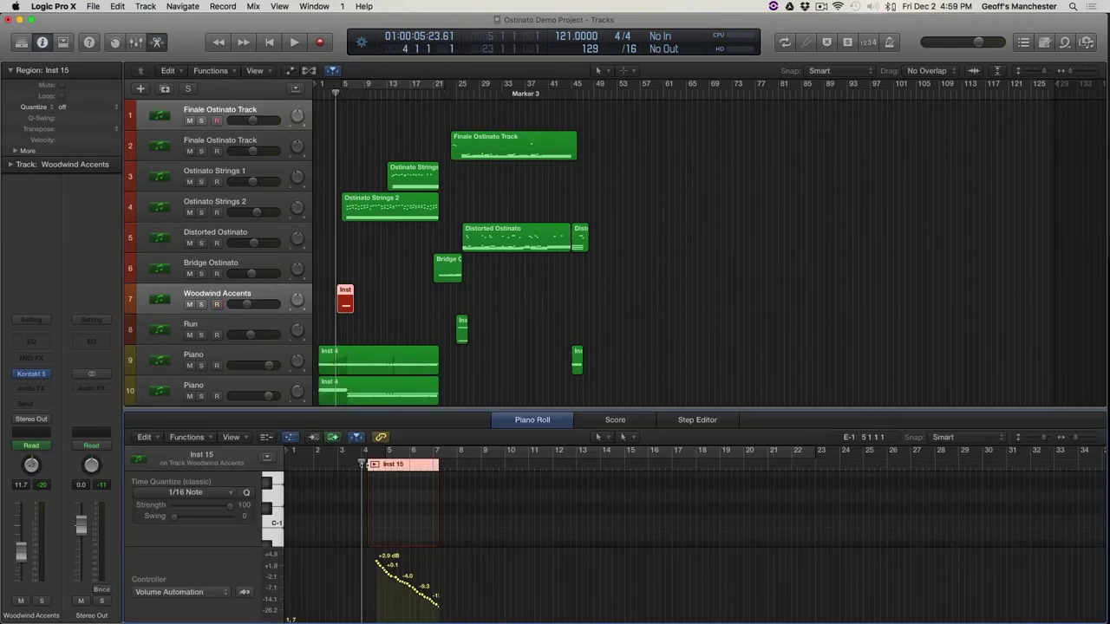
{"action": "left_click", "coordinate": [201, 305]}
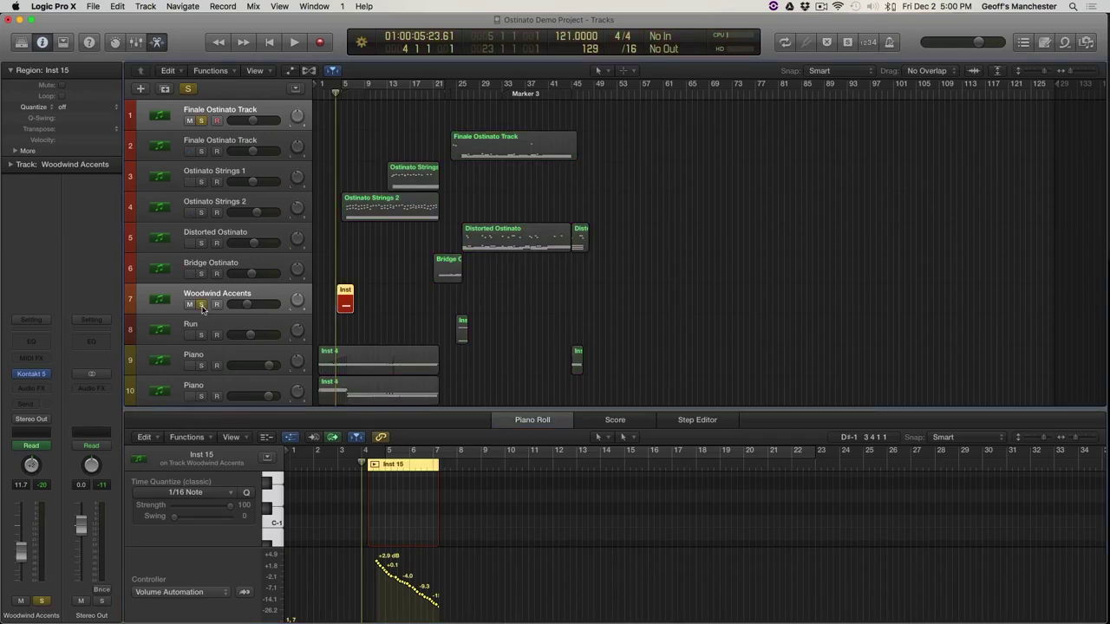
{"action": "key", "text": "space"}
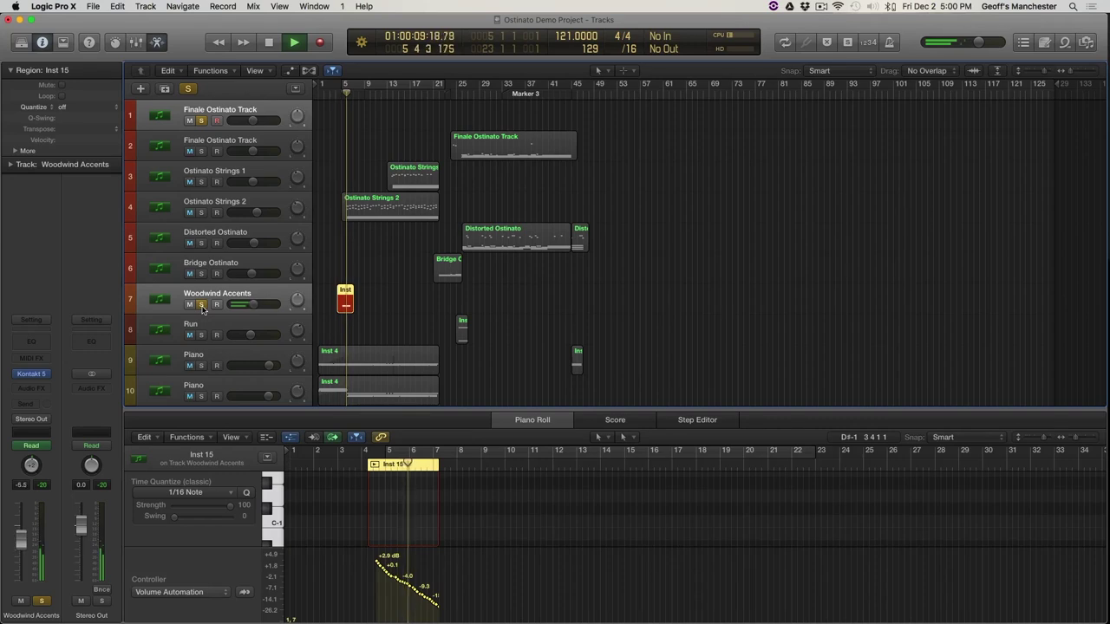
{"action": "key", "text": "space"}
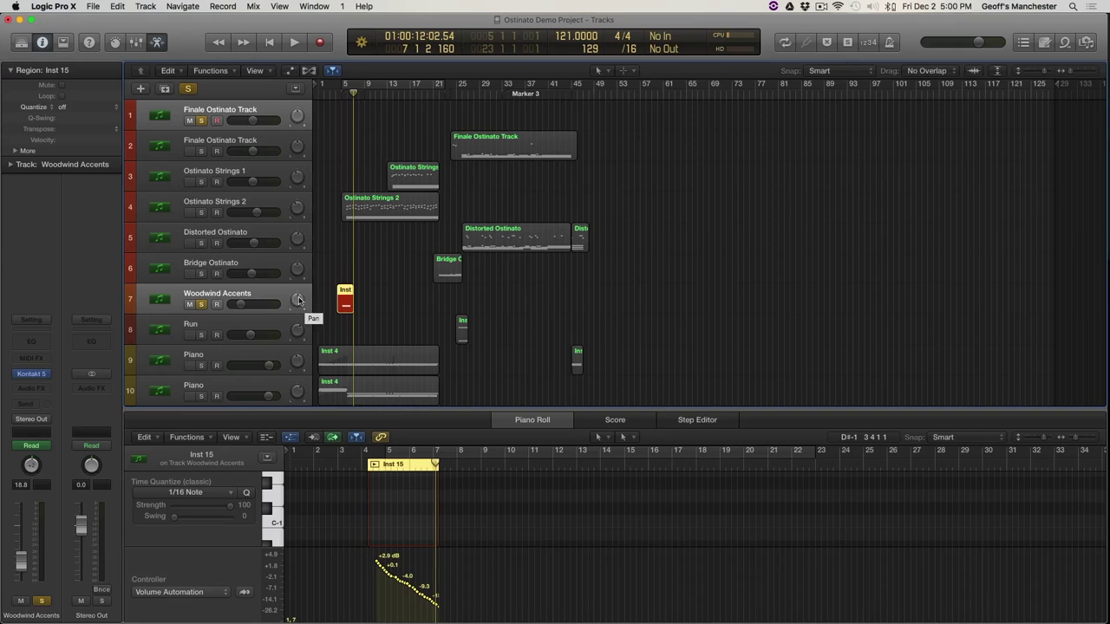
Solo the Run track in place of Woodwind Accents and place the playhead at bar 25, where its region starts
{"action": "left_click", "coordinate": [243, 324]}
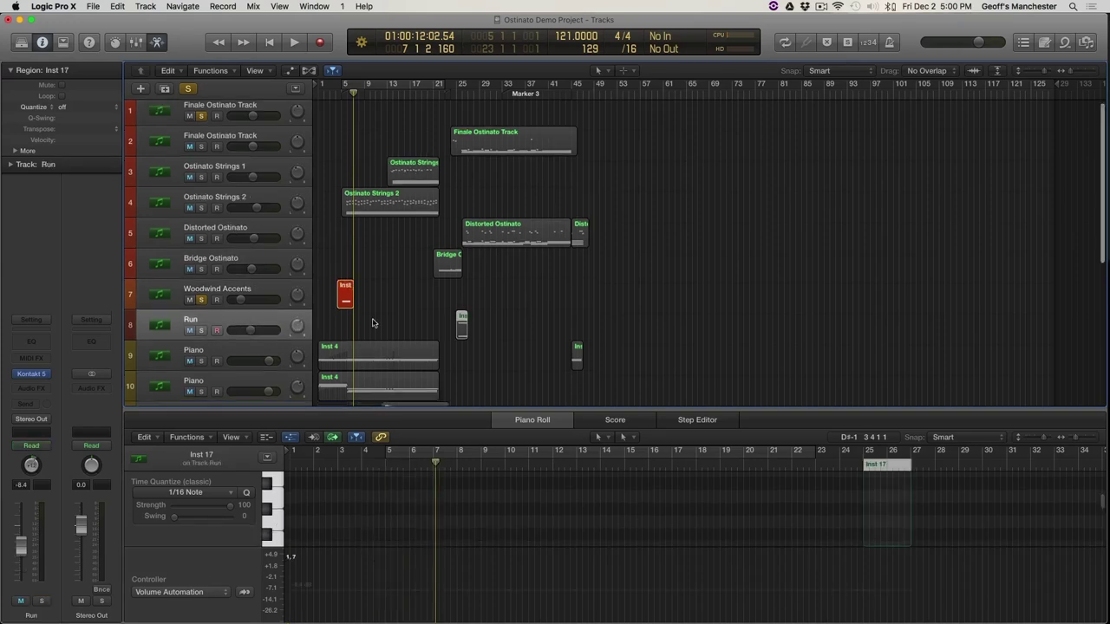
{"action": "scroll", "coordinate": [373, 322], "scroll_direction": "down", "scroll_amount": 3}
{"action": "left_click", "coordinate": [202, 231]}
{"action": "left_click", "coordinate": [201, 201]}
{"action": "scroll", "coordinate": [447, 234], "scroll_direction": "up", "scroll_amount": 10}
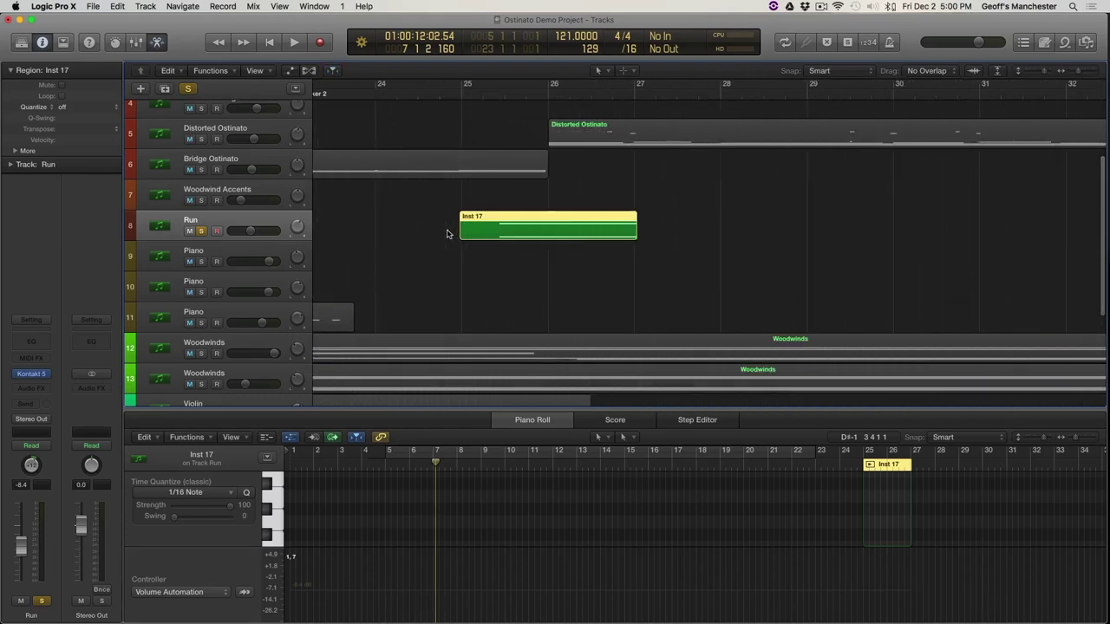
{"action": "left_click", "coordinate": [457, 95]}
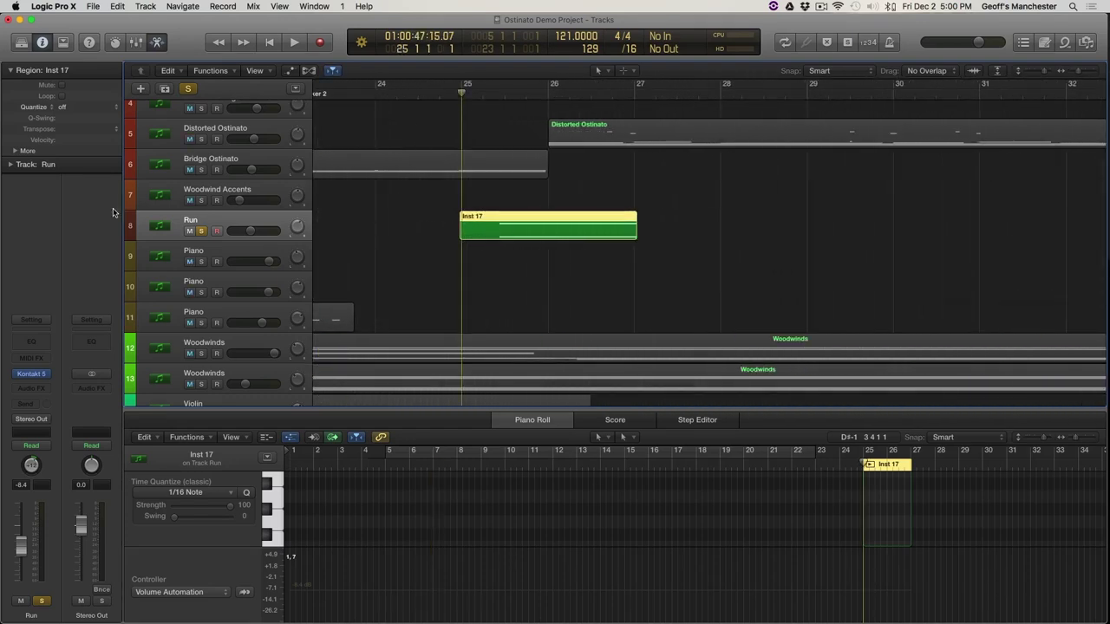
Open the Run track's Kontakt instrument beside the tracks and play the soloed region from bar 25
{"action": "left_click", "coordinate": [35, 376]}
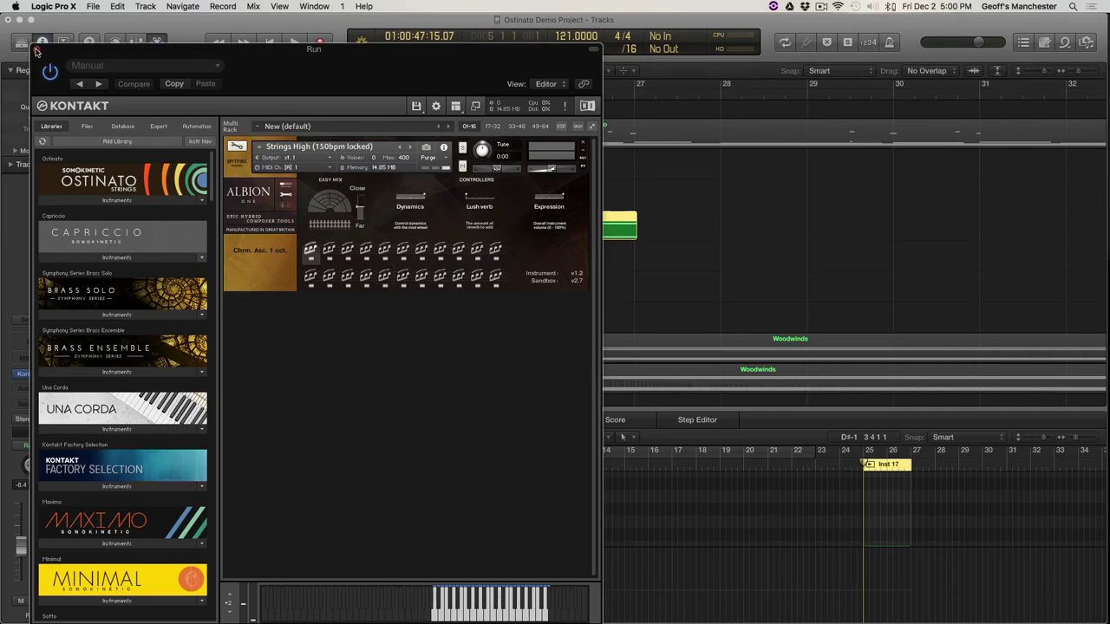
{"action": "left_click_drag", "start_coordinate": [140, 59], "coordinate": [781, 64]}
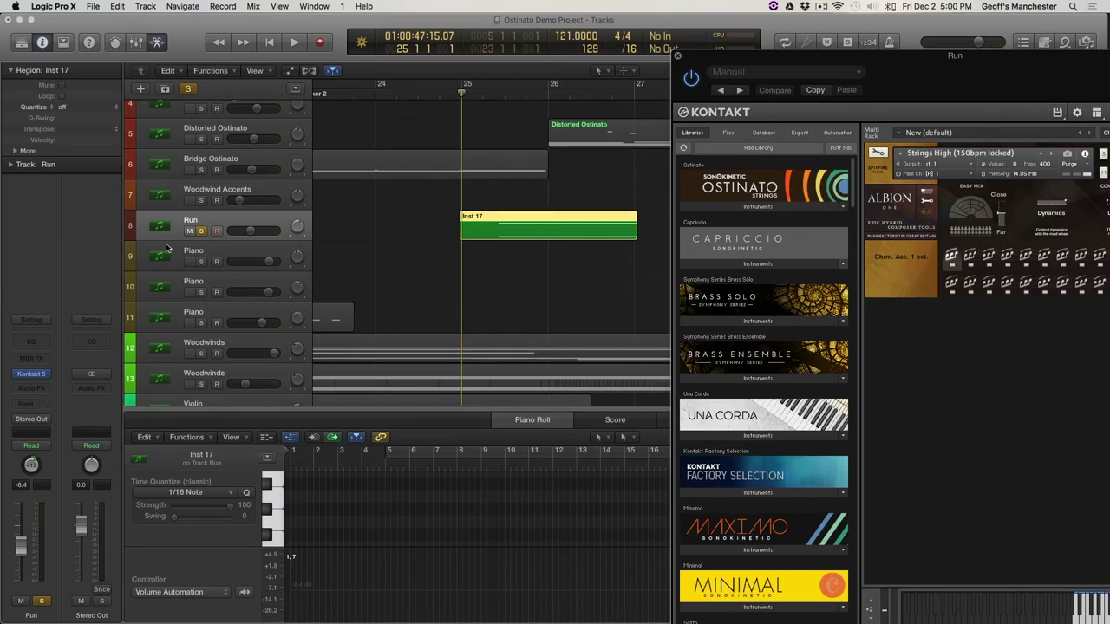
{"action": "key", "text": "space"}
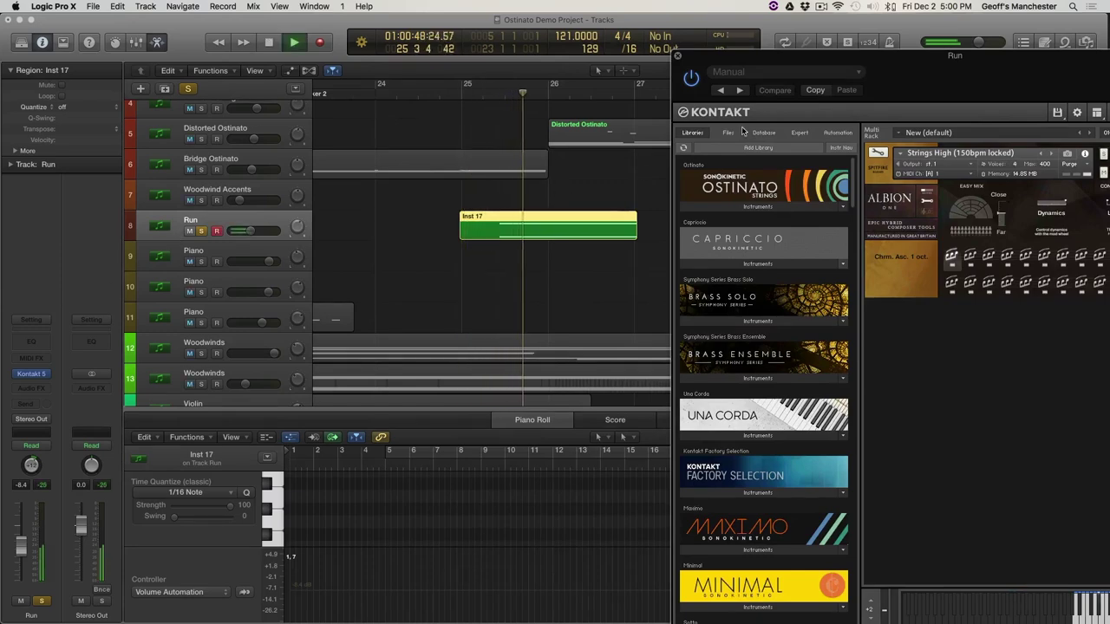
{"action": "left_click_drag", "start_coordinate": [853, 78], "coordinate": [710, 78]}
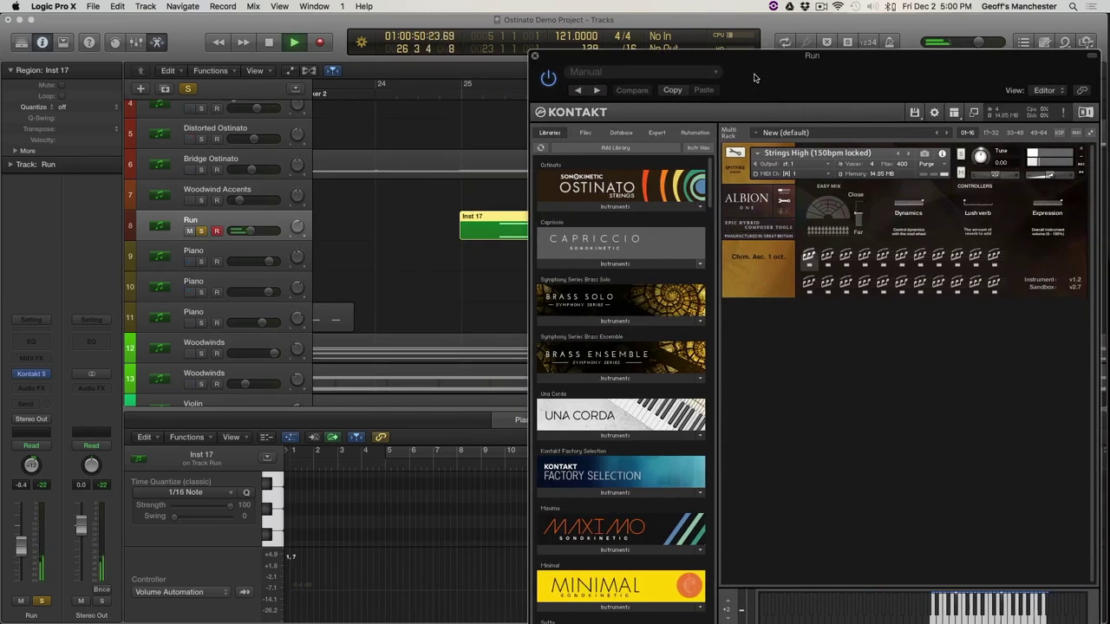
{"action": "key", "text": "space"}
Close the Run instrument window and replay the soloed Run region from near the start of bar 25
{"action": "left_click", "coordinate": [215, 225]}
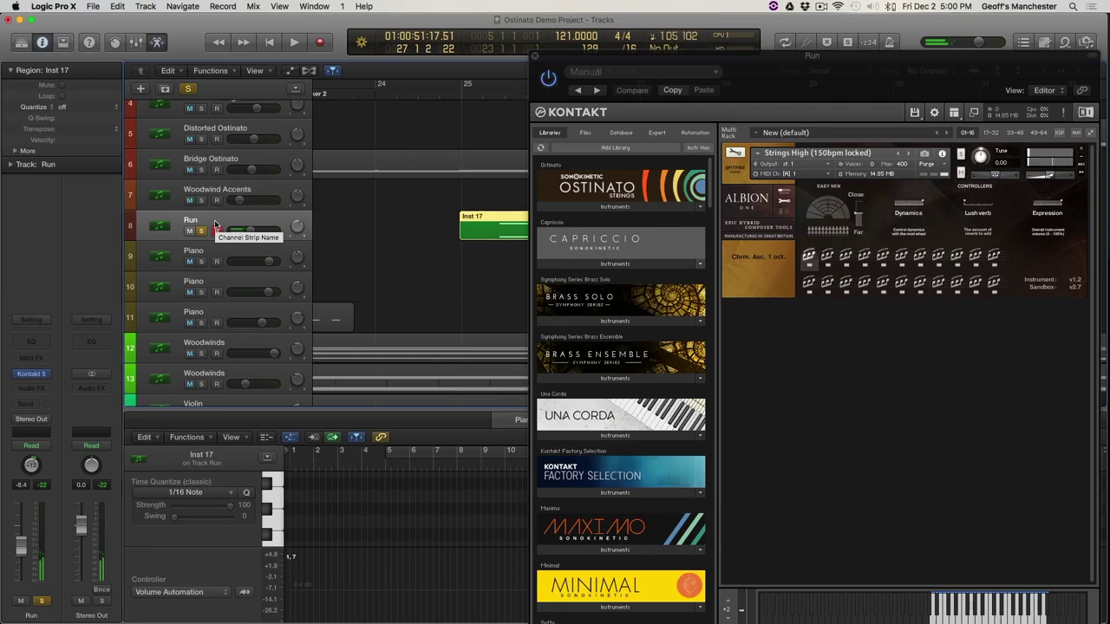
{"action": "left_click", "coordinate": [537, 58]}
{"action": "left_click", "coordinate": [478, 93]}
{"action": "key", "text": "space"}
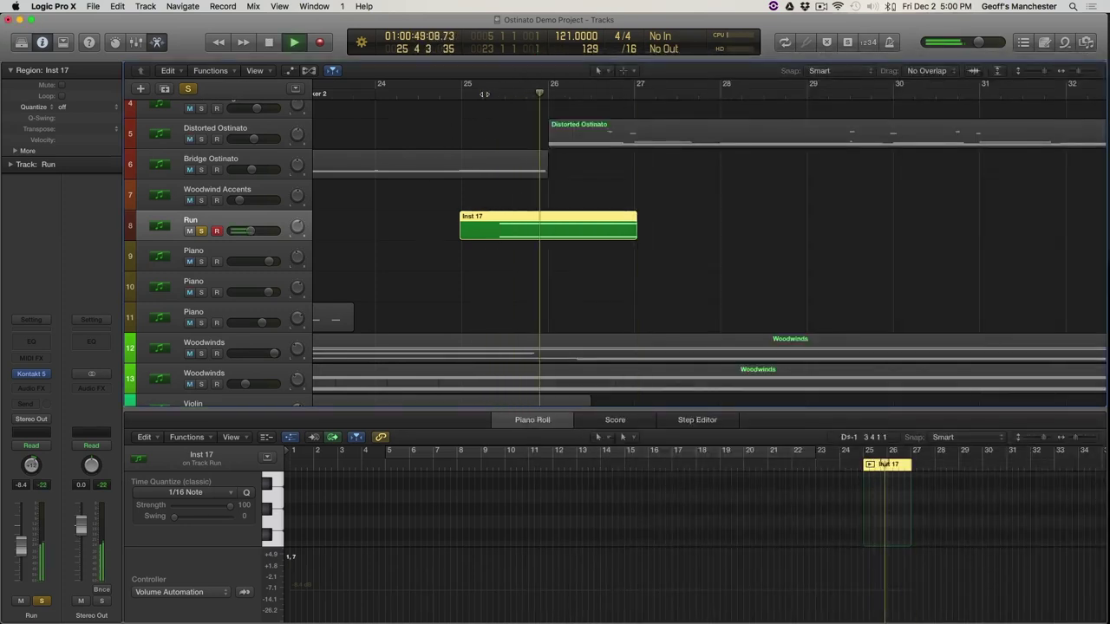
{"action": "key", "text": "space"}
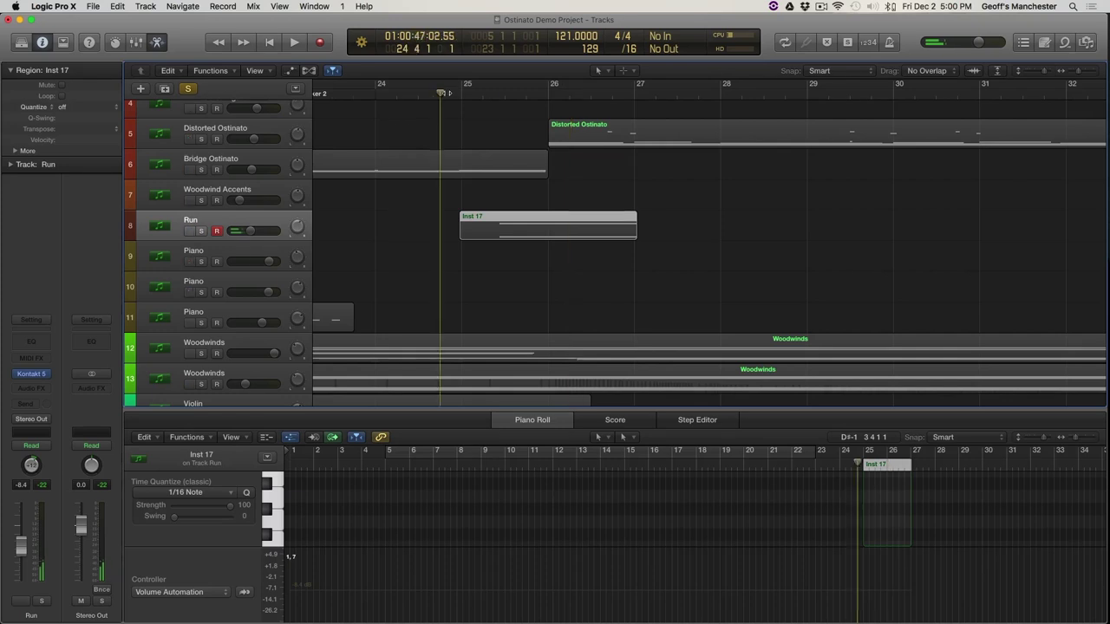
Play the Run region unsoloed within the full arrangement, from just before bar 25 to bar 27
{"action": "key", "text": "space"}
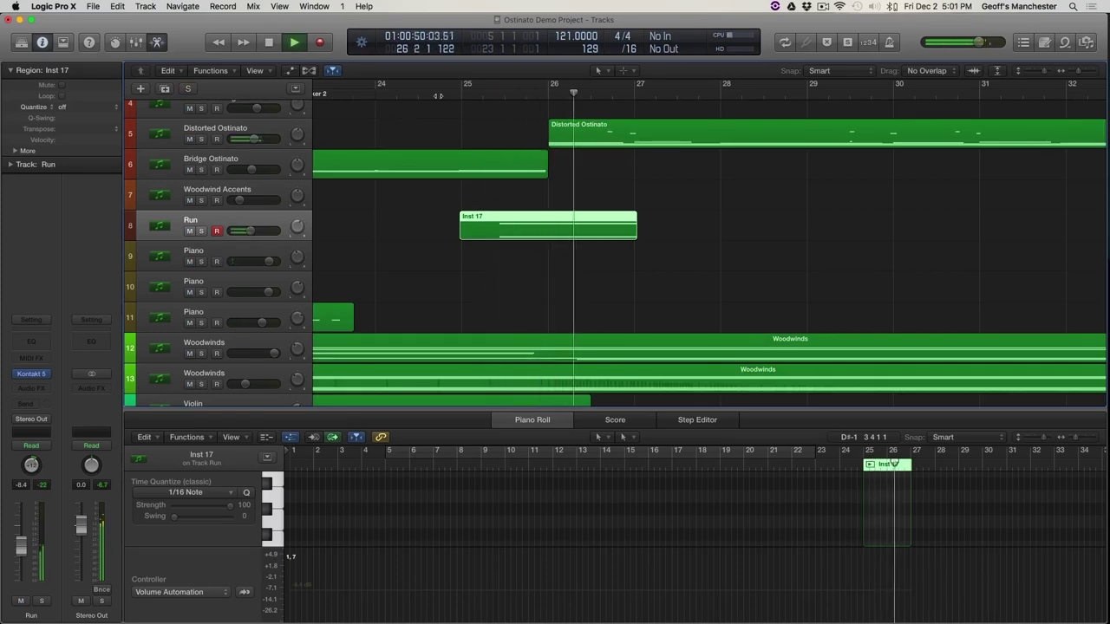
{"action": "key", "text": "space"}
Show the supporting tracks across the full timeline and select Piano track 9, followed by Piano track 11
{"action": "scroll", "coordinate": [330, 252], "scroll_direction": "down", "scroll_amount": 5}
{"action": "scroll", "coordinate": [330, 252], "scroll_direction": "left", "scroll_amount": 8}
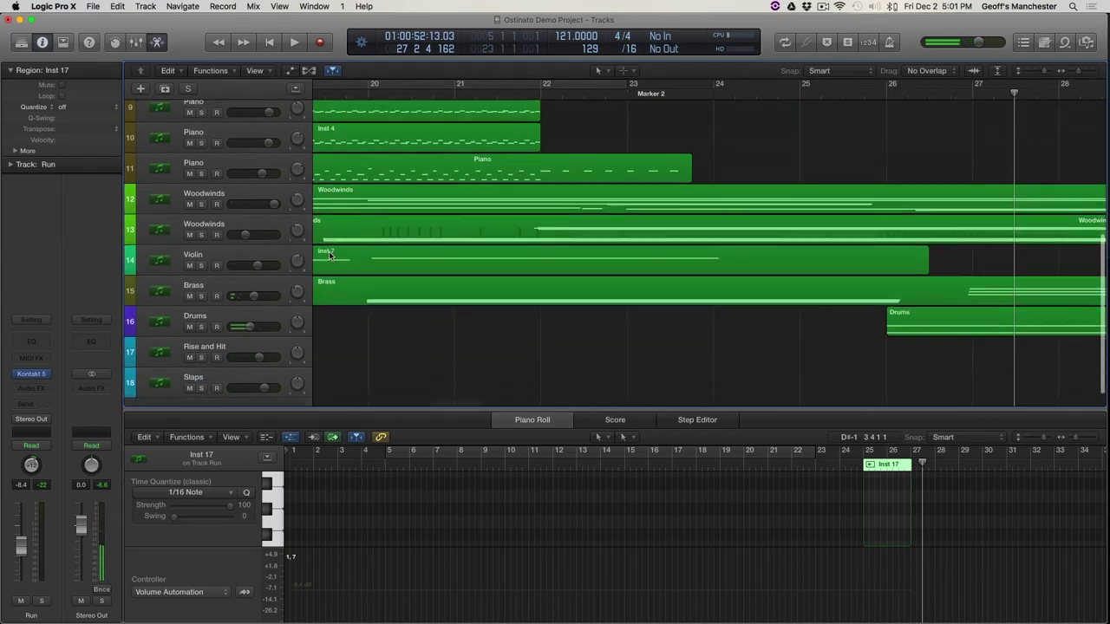
{"action": "scroll", "coordinate": [416, 224], "scroll_direction": "up", "scroll_amount": 1}
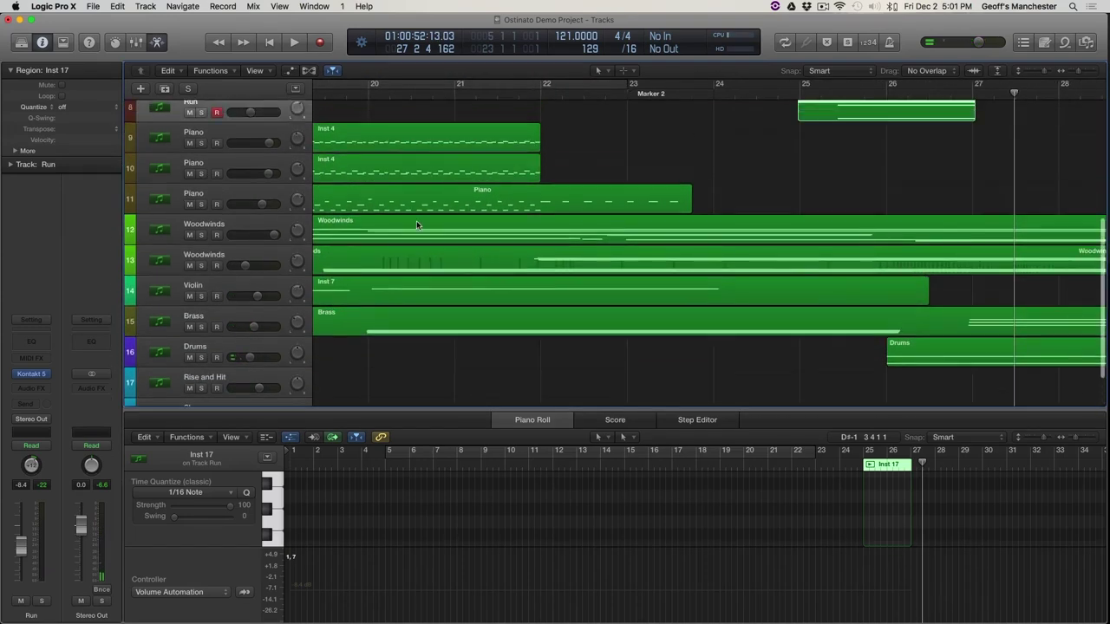
{"action": "scroll", "coordinate": [416, 220], "scroll_direction": "down", "scroll_amount": 5}
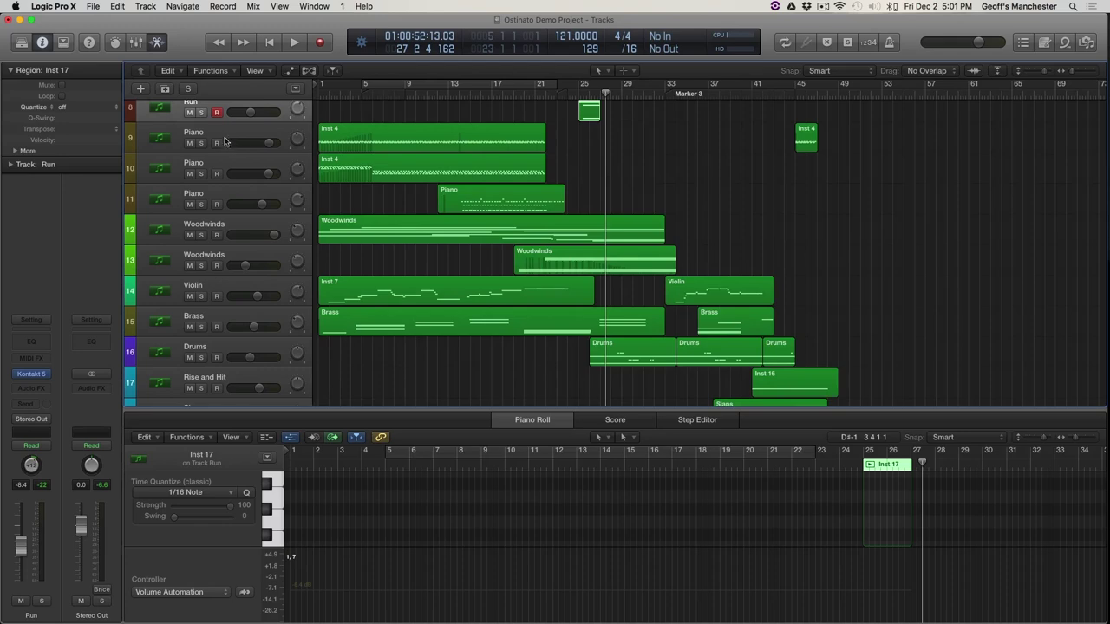
{"action": "left_click", "coordinate": [224, 140]}
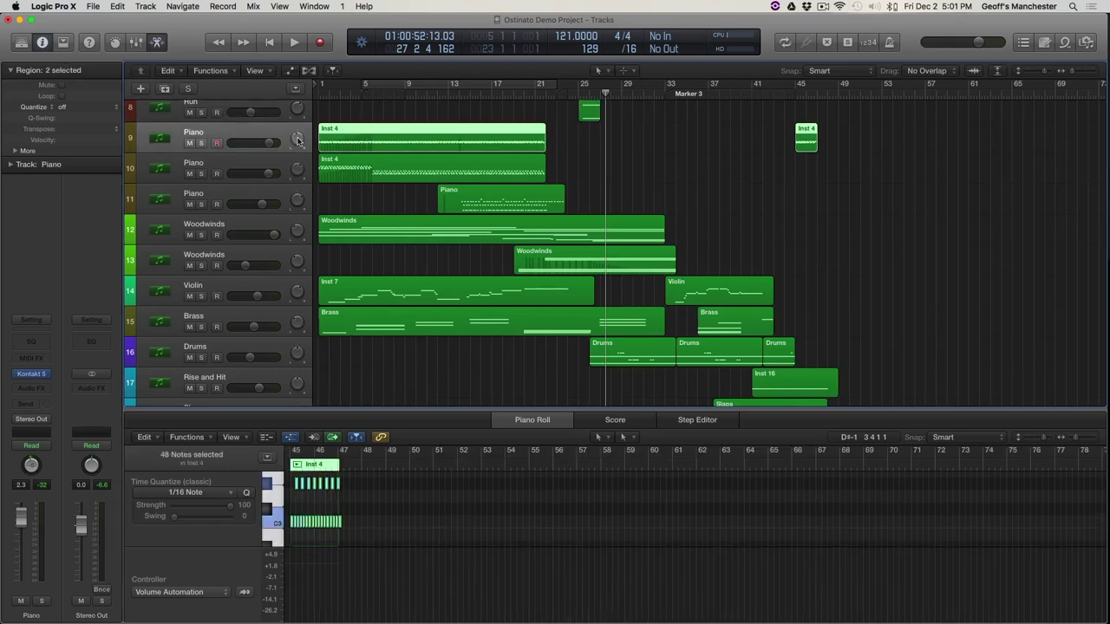
{"action": "left_click", "coordinate": [270, 192]}
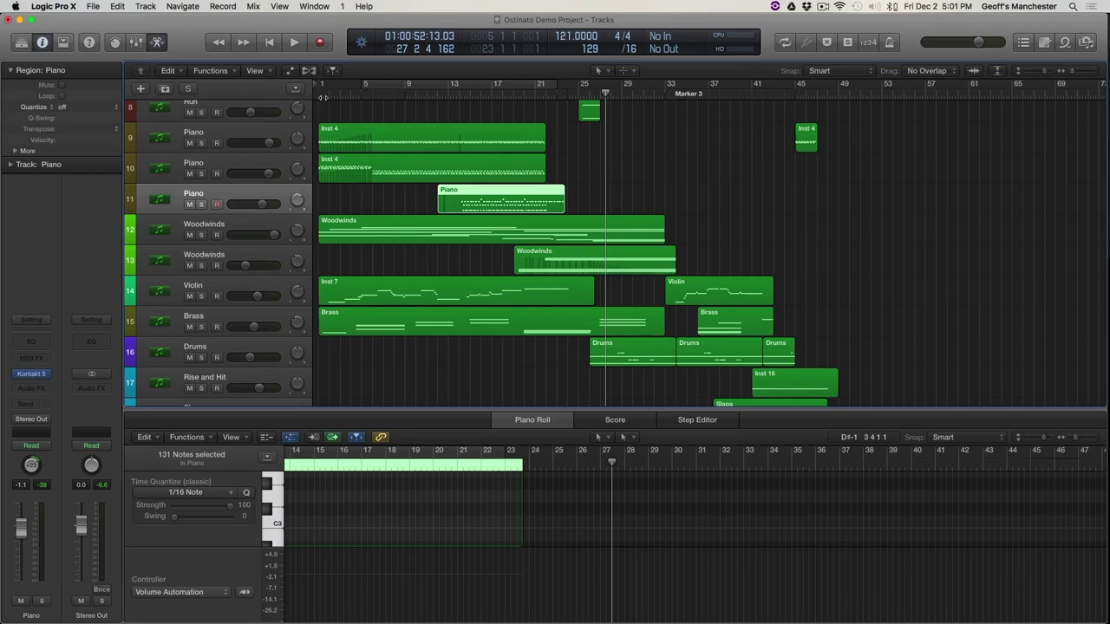
Return the playhead to the project start, solo Piano tracks 9, 10 and 11, and start playback
{"action": "key", "text": "Return"}
{"action": "key", "text": "space"}
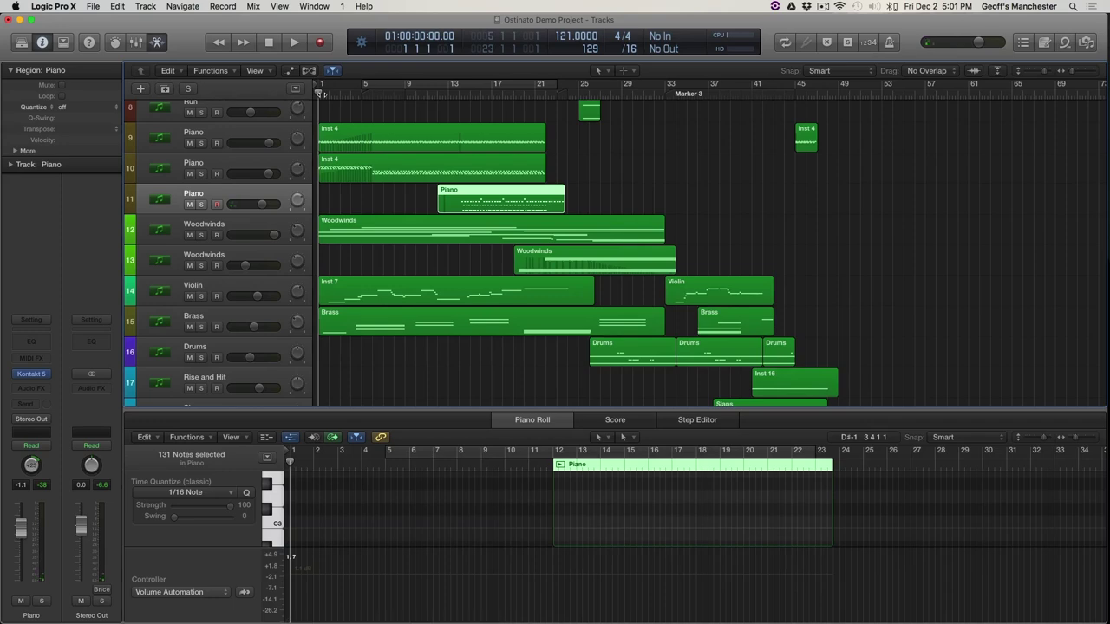
{"action": "left_click", "coordinate": [202, 205]}
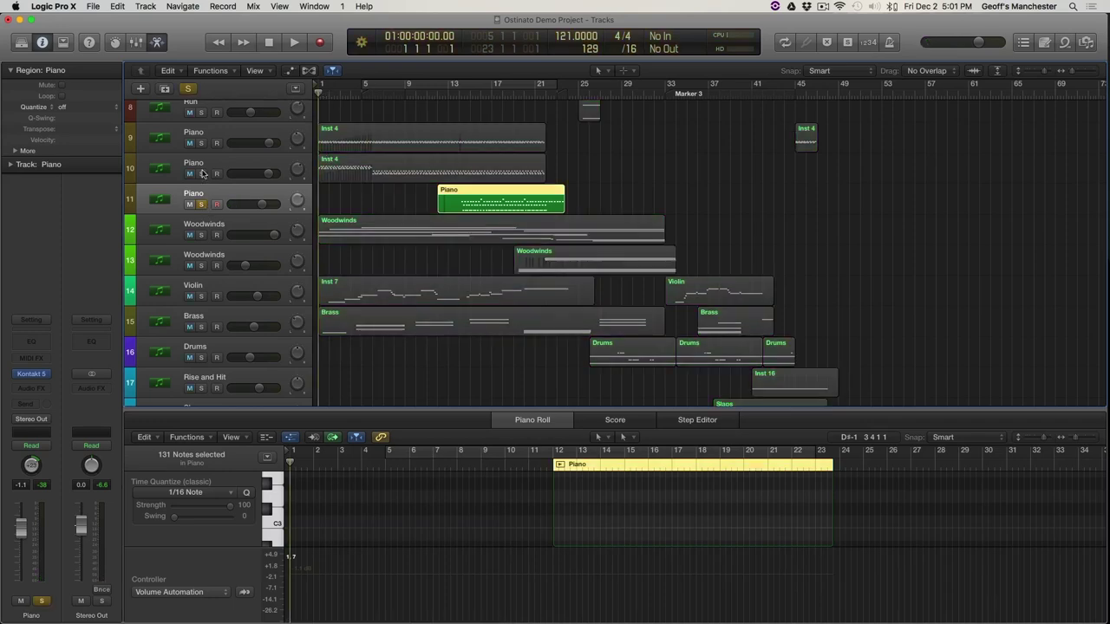
{"action": "left_click", "coordinate": [201, 174]}
{"action": "left_click", "coordinate": [201, 143]}
{"action": "key", "text": "space"}
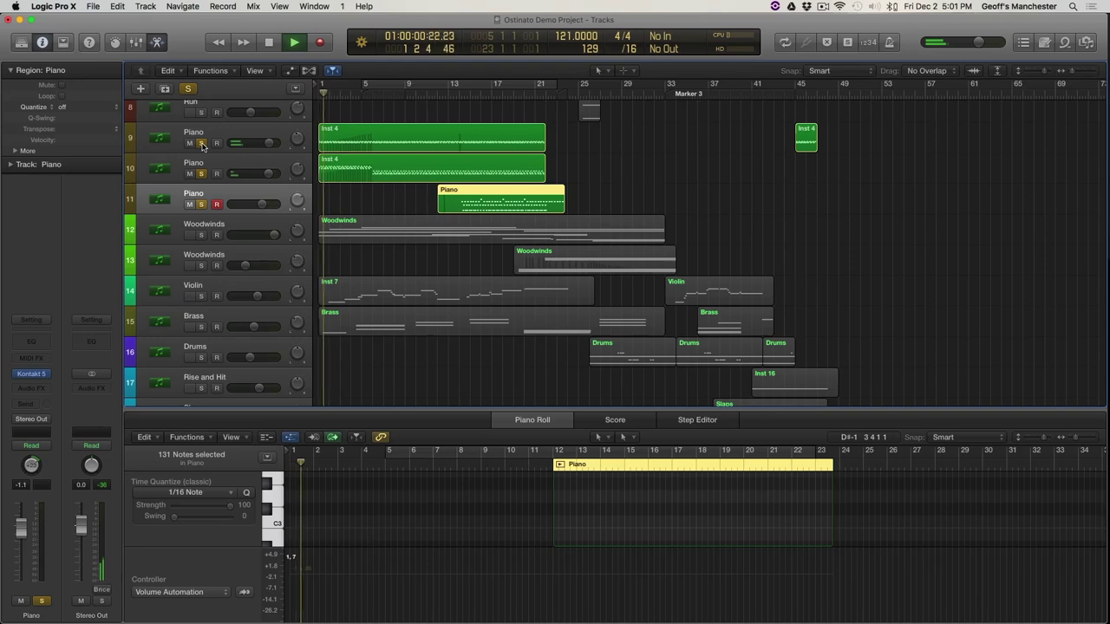
Inspect the Inst 4 regions of Piano tracks 9 and 10 in the Piano Roll and turn on its Collapse Mode
{"action": "left_click", "coordinate": [386, 139]}
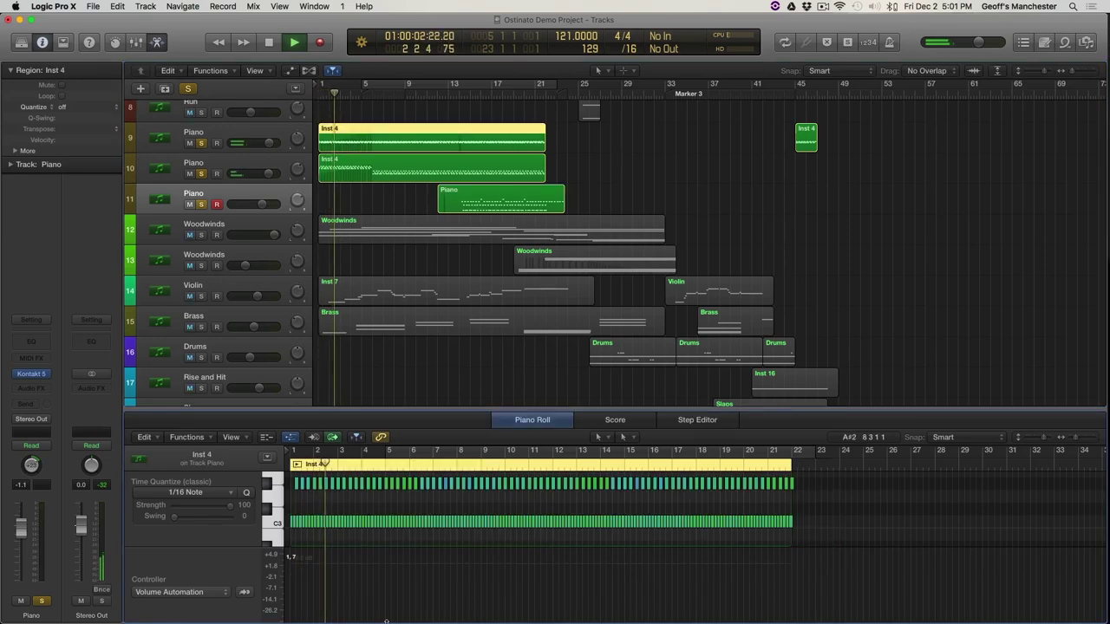
{"action": "scroll", "coordinate": [354, 588], "scroll_direction": "up", "scroll_amount": 5}
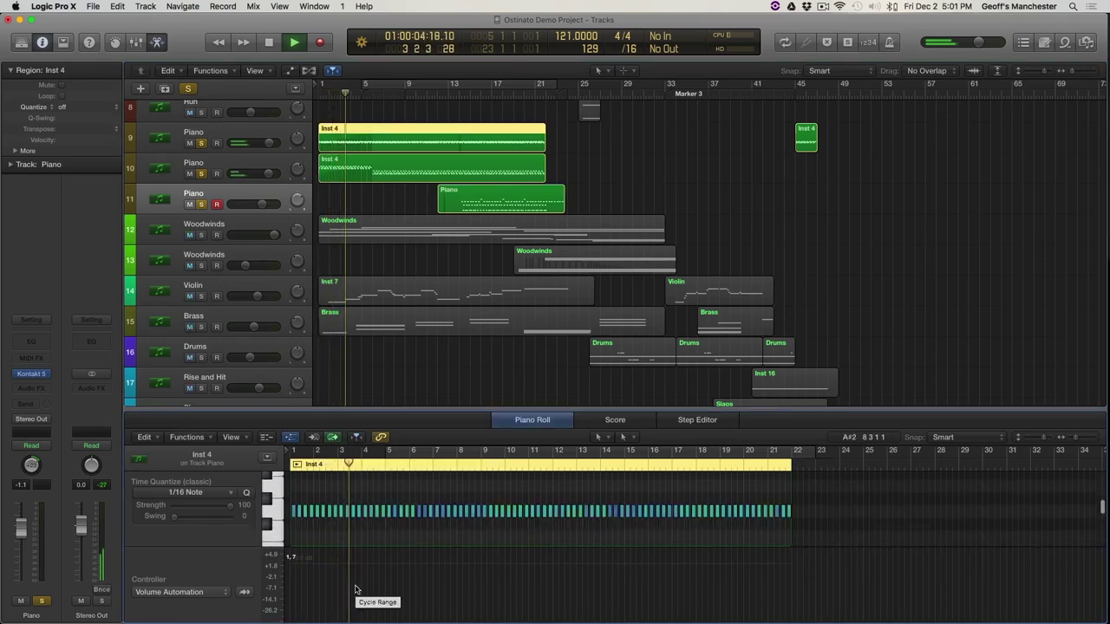
{"action": "key", "text": "Up"}
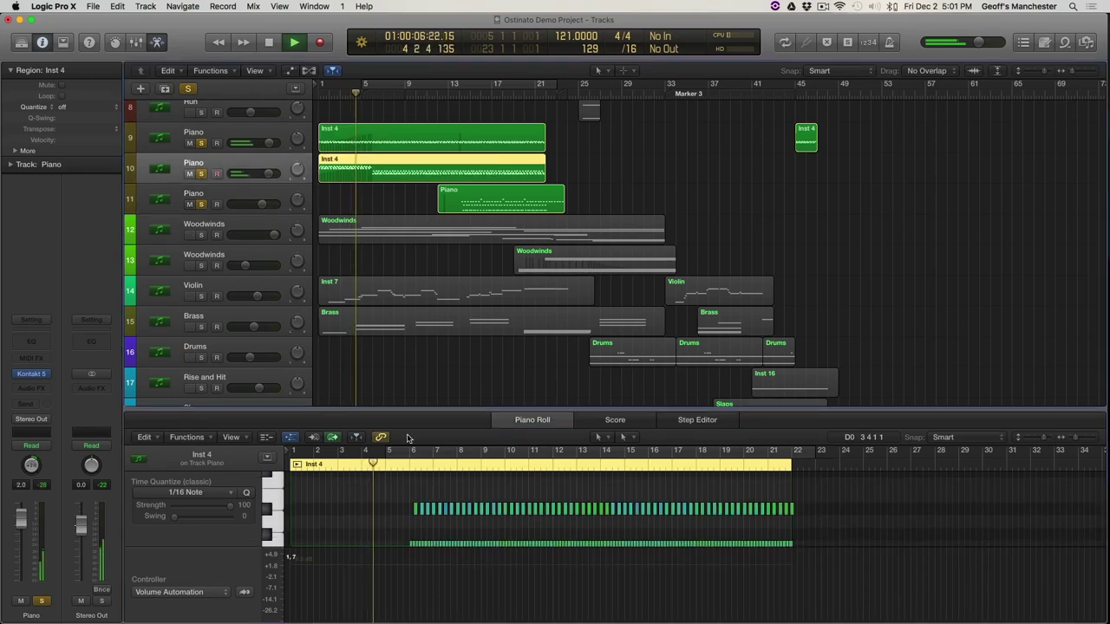
{"action": "scroll", "coordinate": [404, 570], "scroll_direction": "up", "scroll_amount": 5}
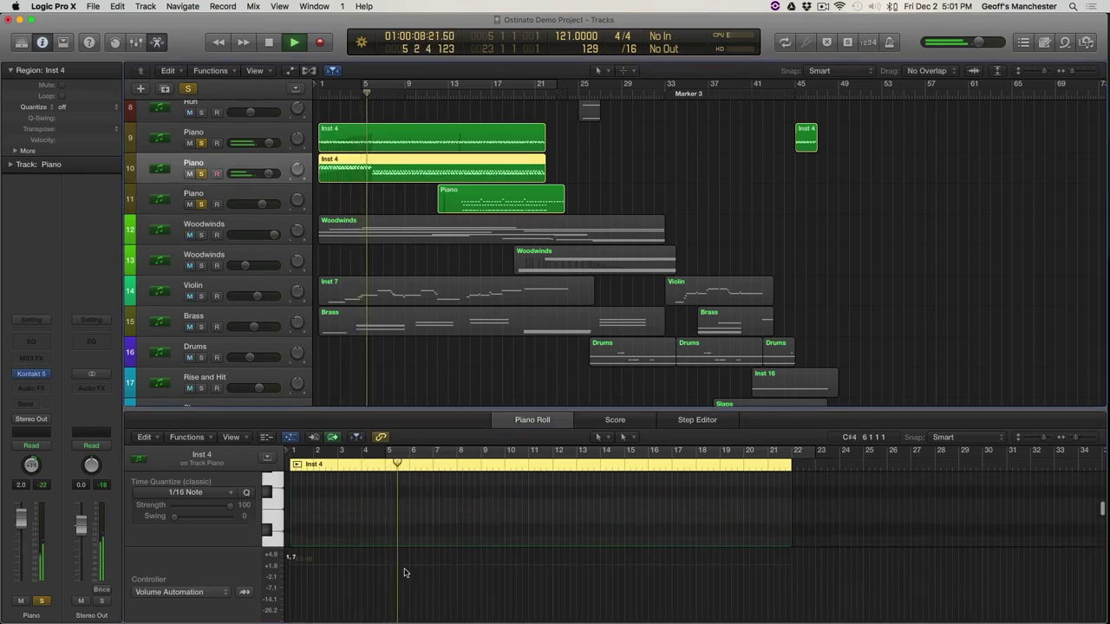
{"action": "scroll", "coordinate": [404, 572], "scroll_direction": "down", "scroll_amount": 2}
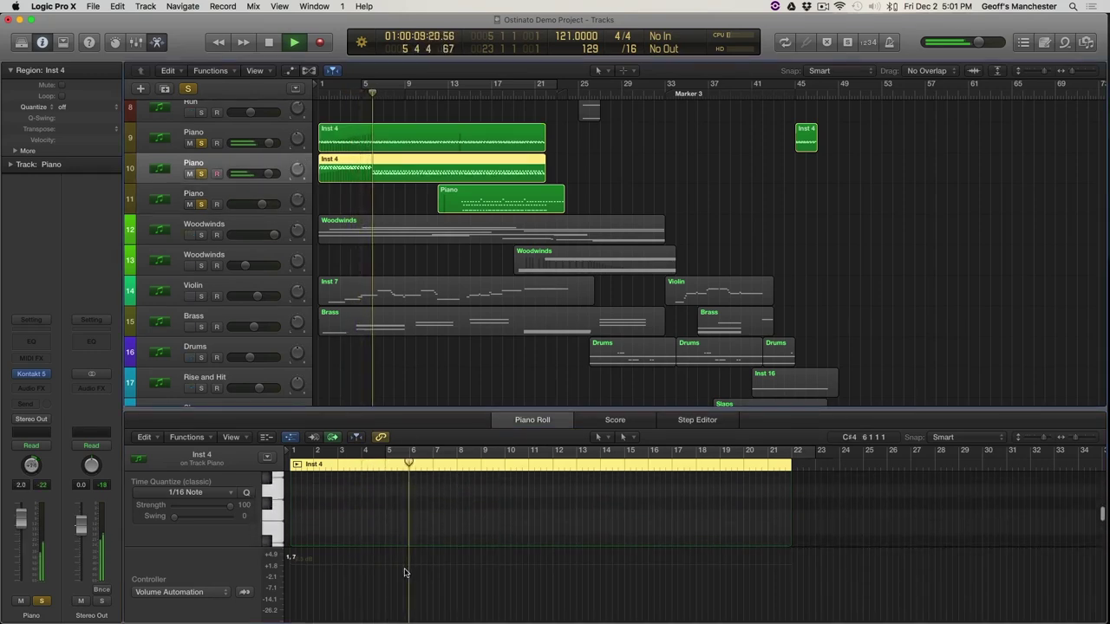
{"action": "left_click", "coordinate": [267, 437]}
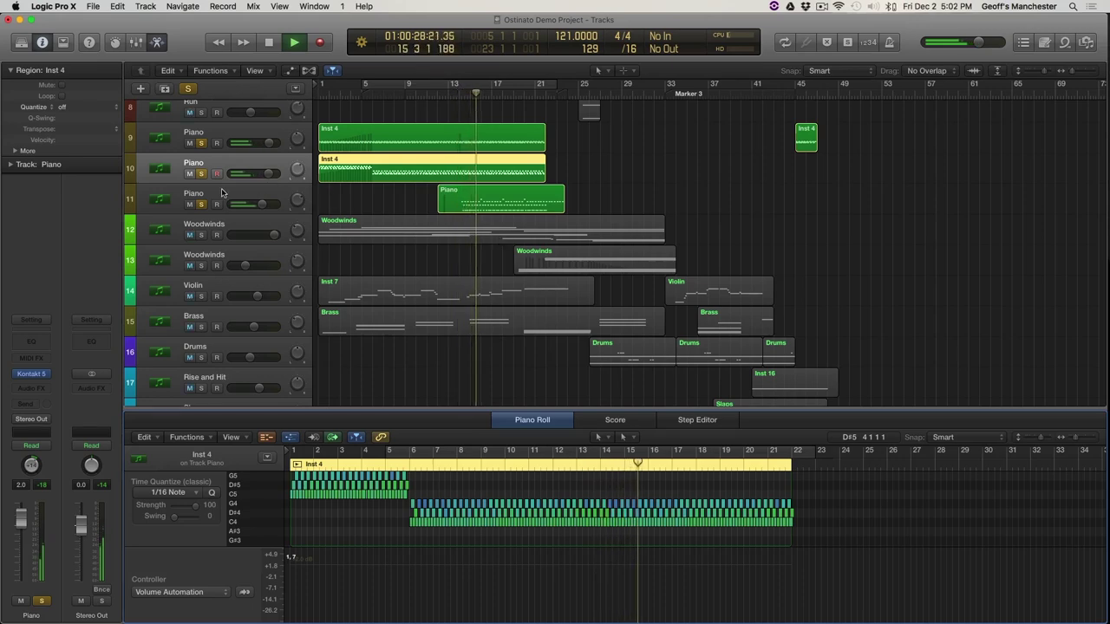
Compare the pianos with the full mix by clearing and restoring their solos during playback, and stop in bar 19
{"action": "left_click", "coordinate": [188, 89]}
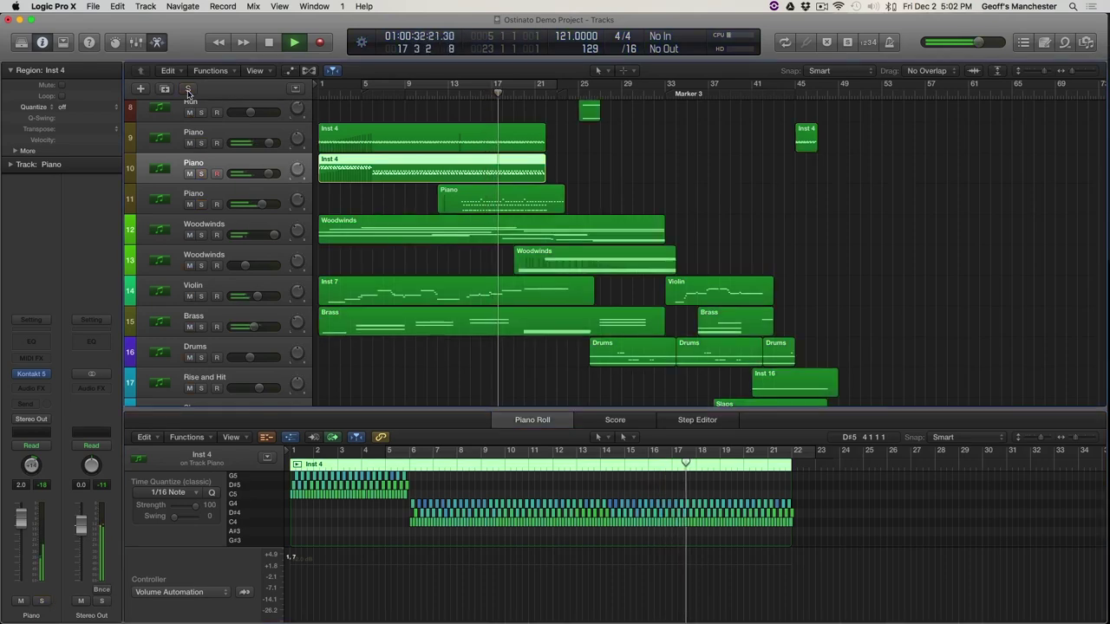
{"action": "left_click", "coordinate": [189, 89]}
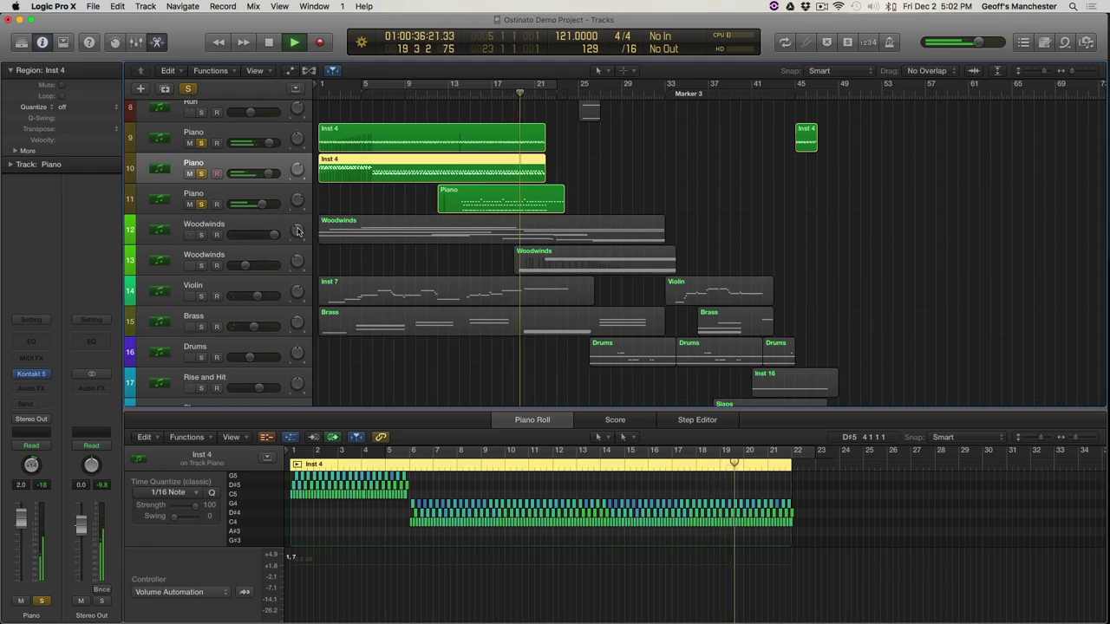
{"action": "key", "text": "space"}
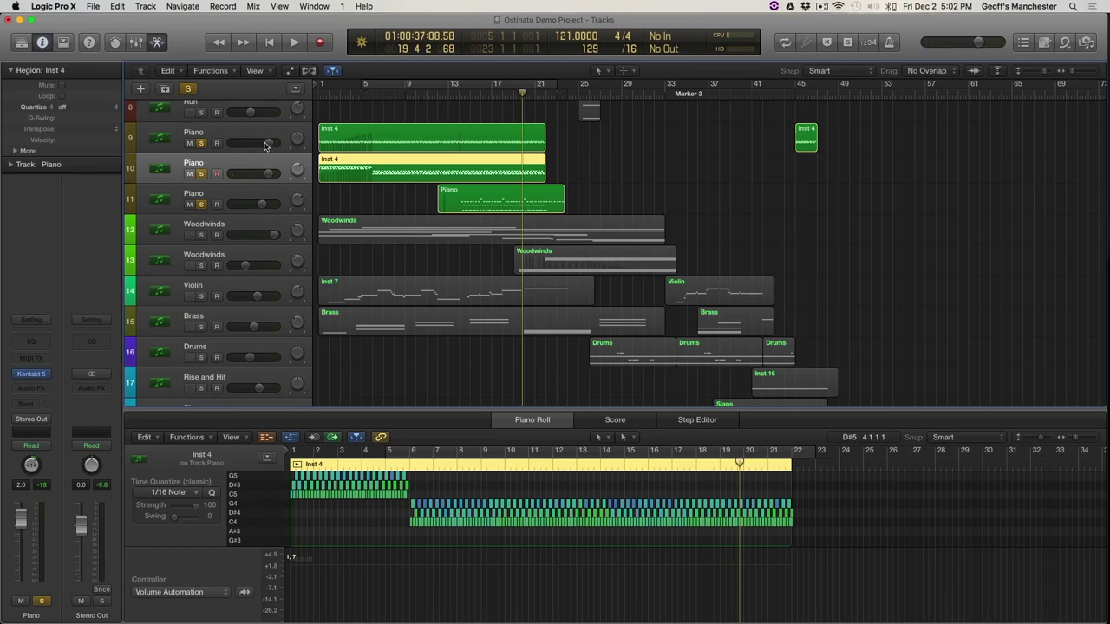
Leave only Piano track 9 soloed and play it from the project start to about bar 6
{"action": "key", "text": "Return"}
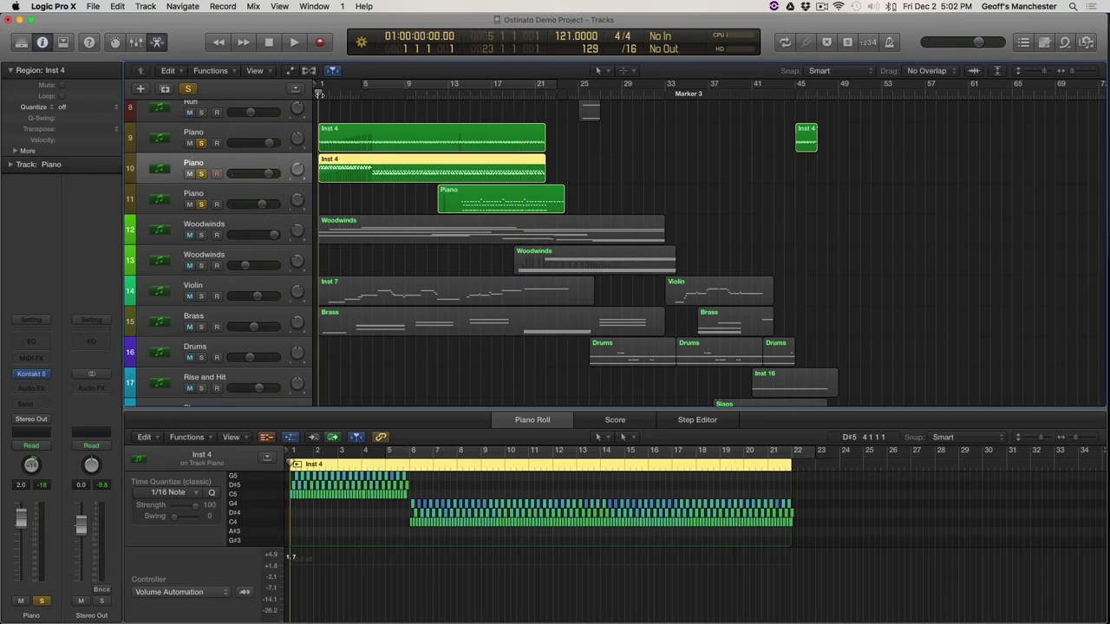
{"action": "left_click", "coordinate": [201, 149]}
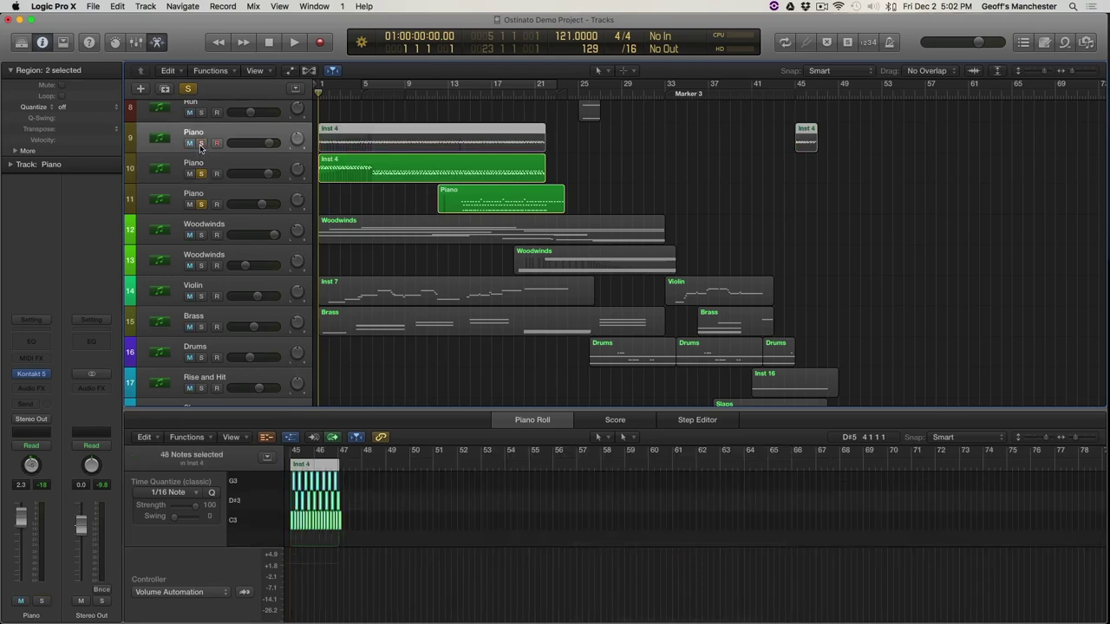
{"action": "left_click", "coordinate": [202, 174]}
{"action": "left_click", "coordinate": [202, 204]}
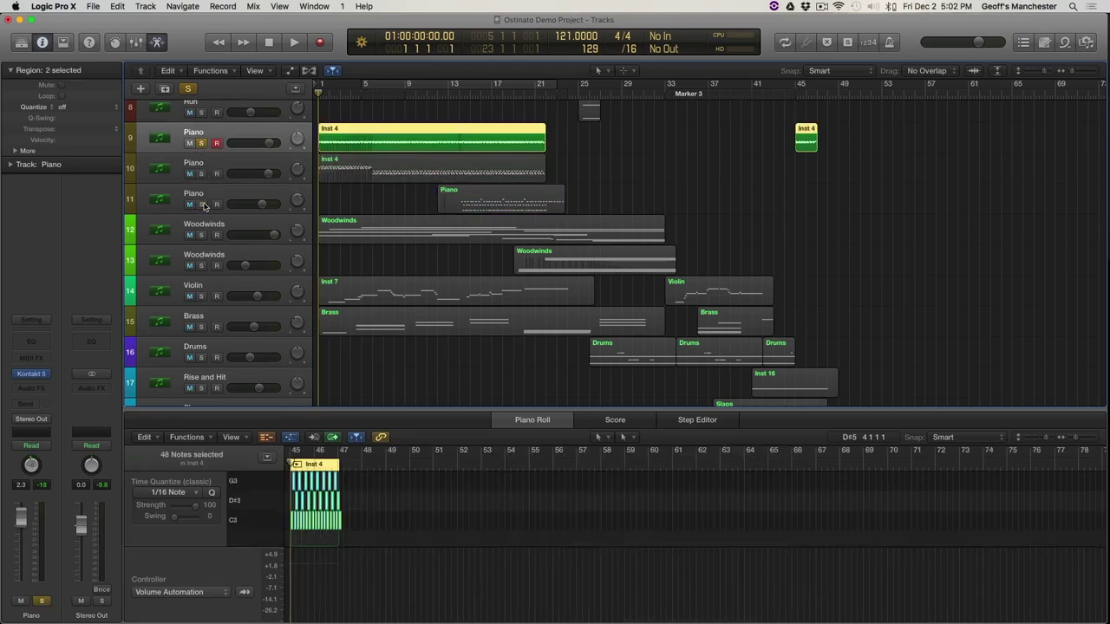
{"action": "key", "text": "space"}
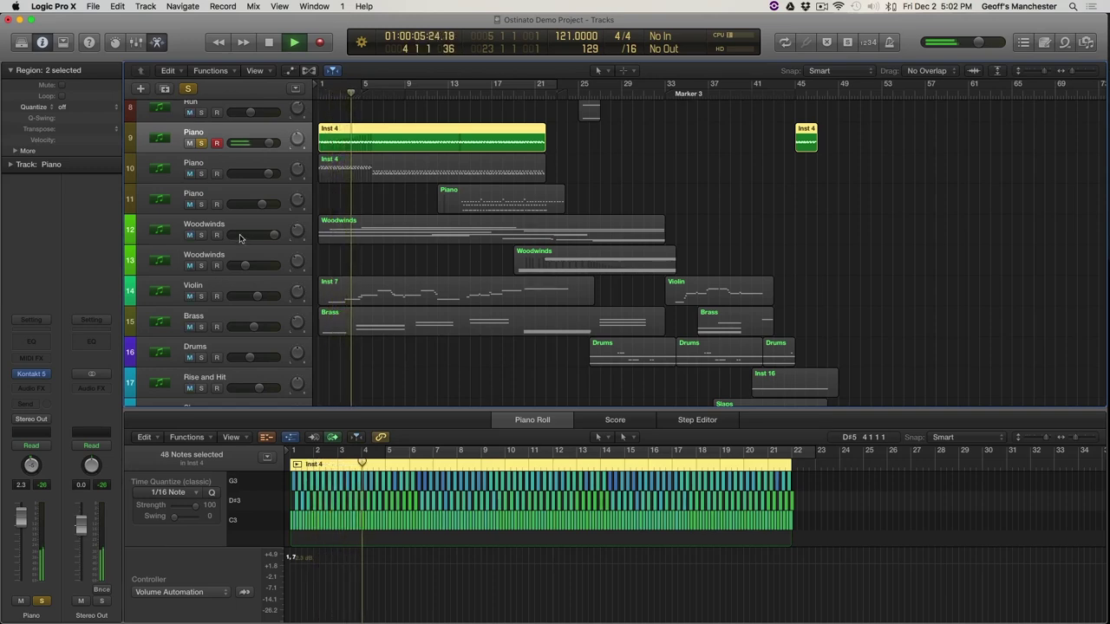
{"action": "scroll", "coordinate": [358, 246], "scroll_direction": "up", "scroll_amount": 8}
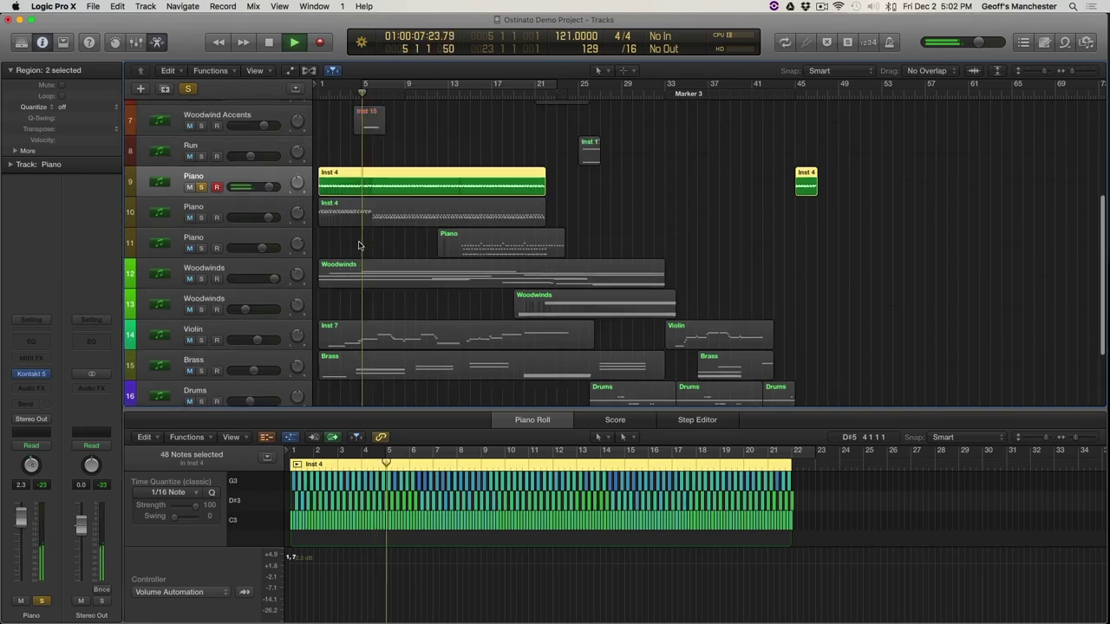
{"action": "scroll", "coordinate": [358, 245], "scroll_direction": "down", "scroll_amount": 5}
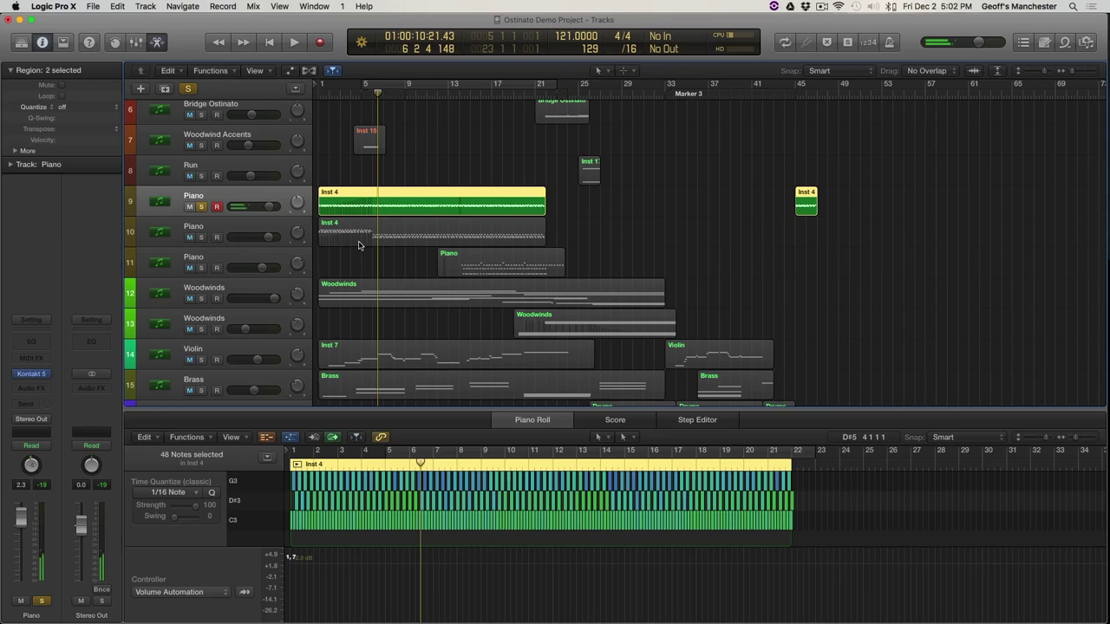
Select the short Distorted Ostinato region at bar 45, place the playhead there, and solo its track in place of Piano
{"action": "scroll", "coordinate": [546, 230], "scroll_direction": "up", "scroll_amount": 5}
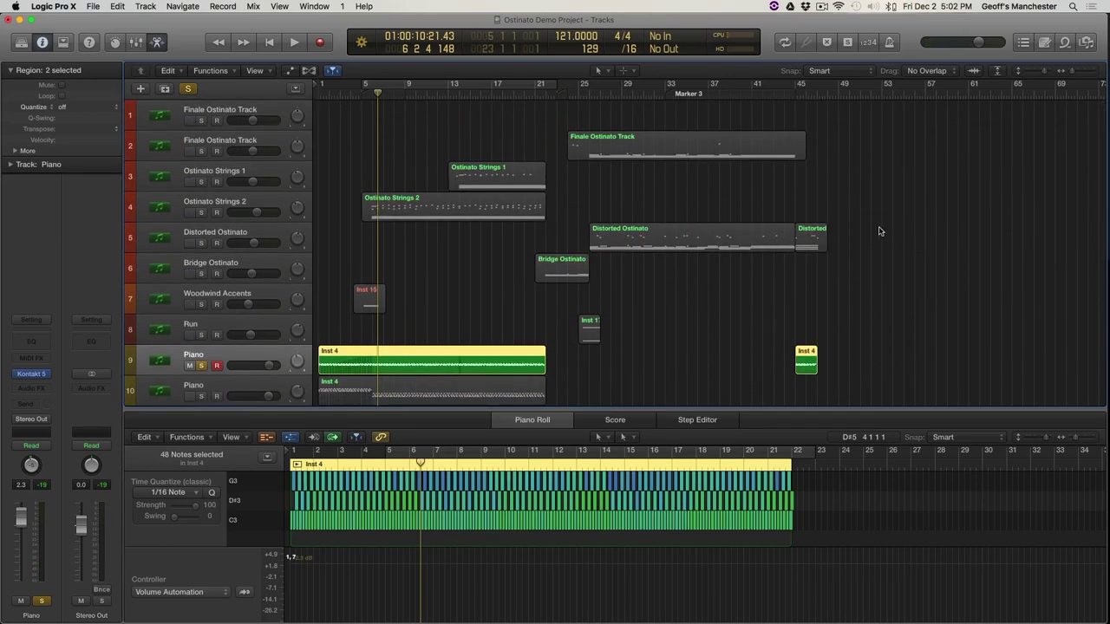
{"action": "left_click", "coordinate": [801, 240]}
{"action": "left_click", "coordinate": [793, 93]}
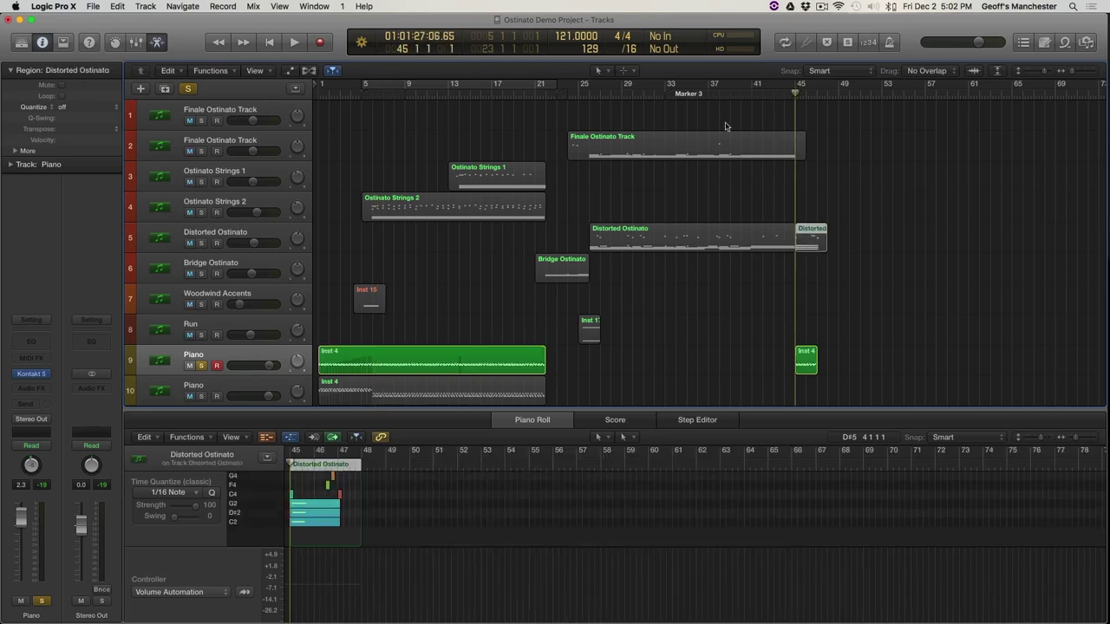
{"action": "left_click", "coordinate": [188, 89]}
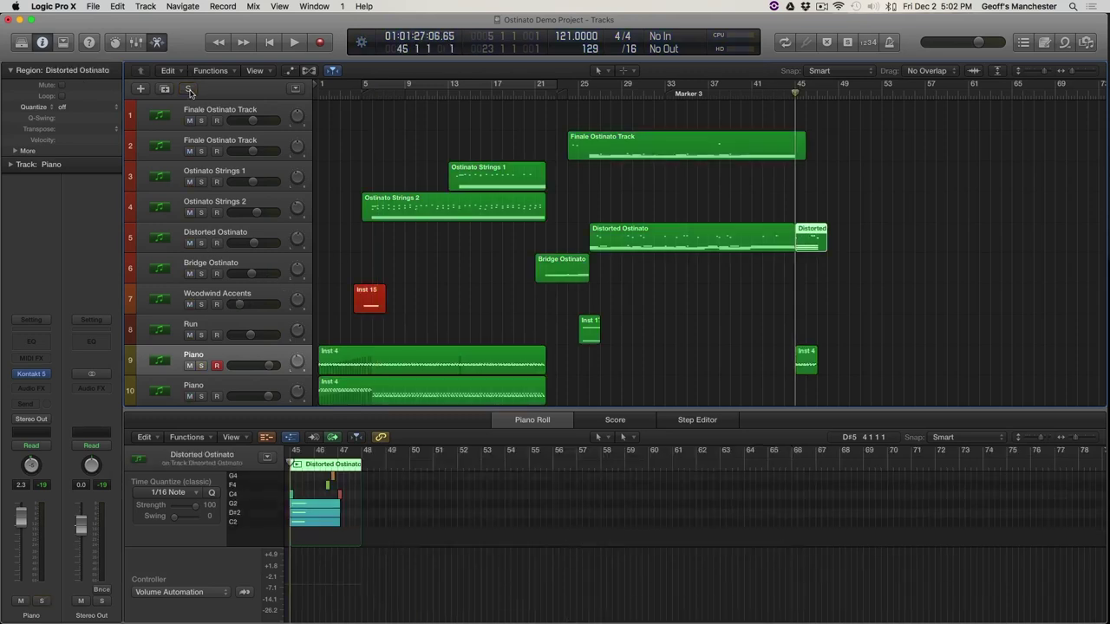
{"action": "left_click", "coordinate": [201, 242]}
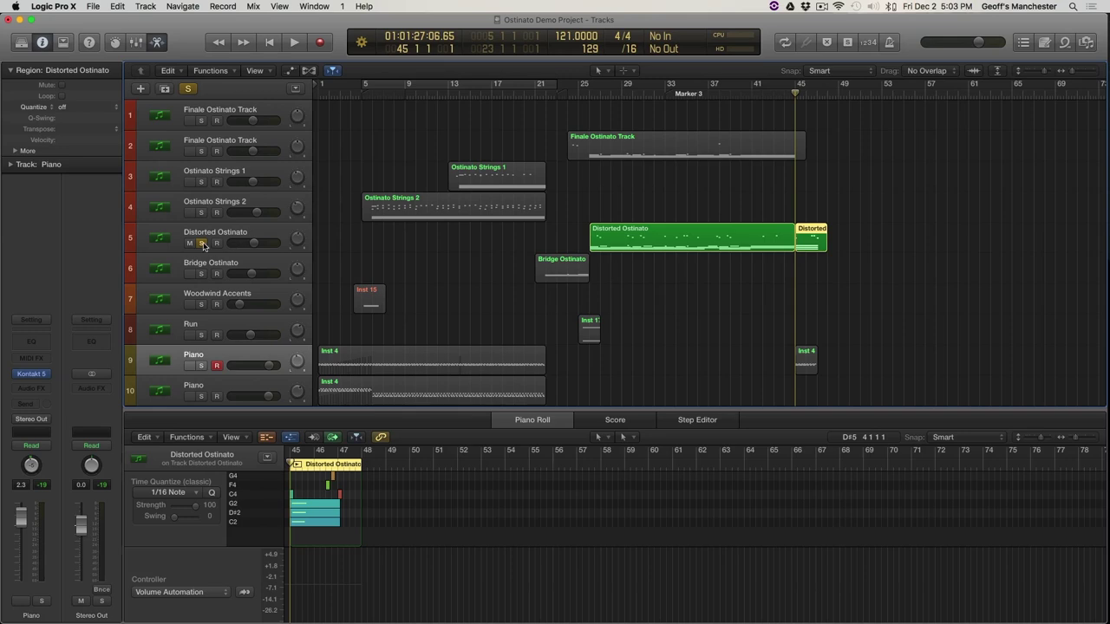
Play the soloed Distorted Ostinato region from beat 4 of bar 44 to near the end of bar 47
{"action": "scroll", "coordinate": [735, 242], "scroll_direction": "up", "scroll_amount": 10}
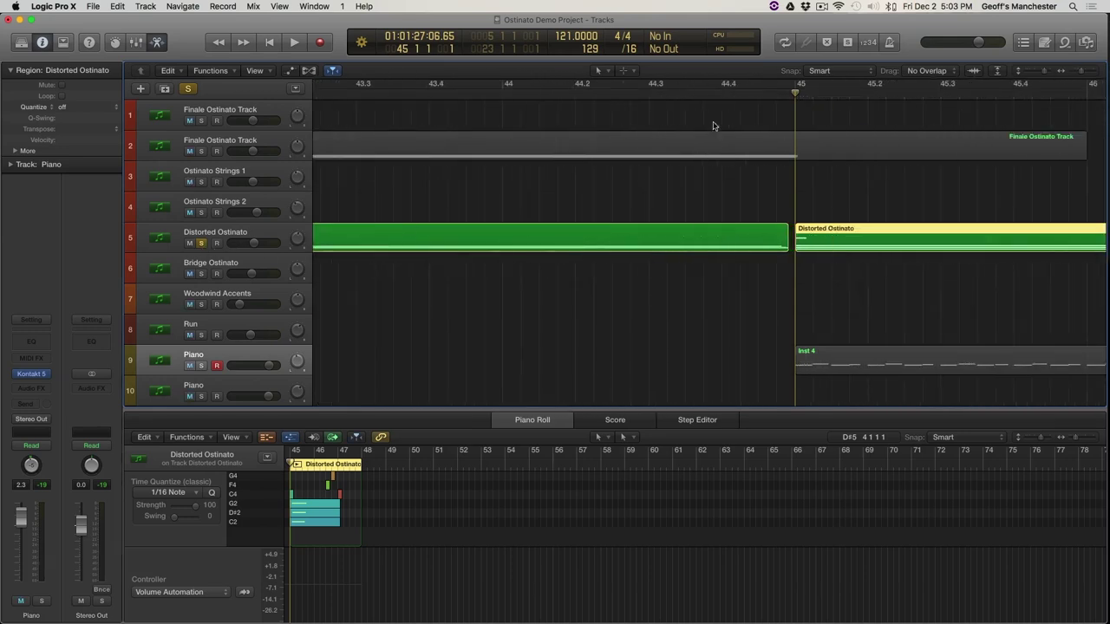
{"action": "left_click", "coordinate": [724, 94]}
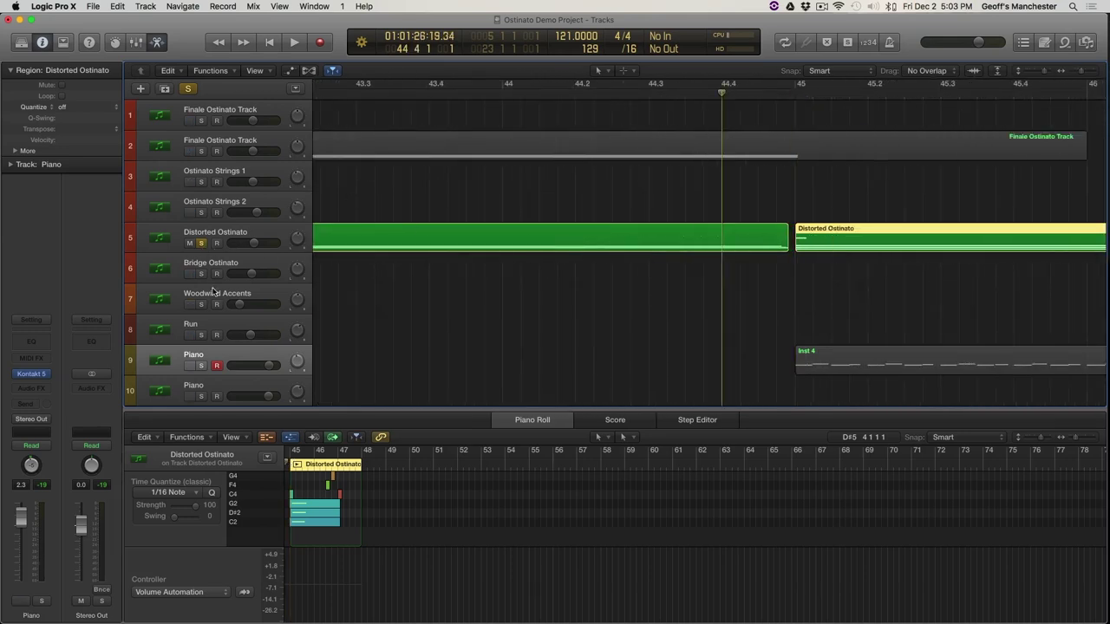
{"action": "scroll", "coordinate": [209, 180], "scroll_direction": "down", "scroll_amount": 8}
{"action": "scroll", "coordinate": [208, 180], "scroll_direction": "up", "scroll_amount": 8}
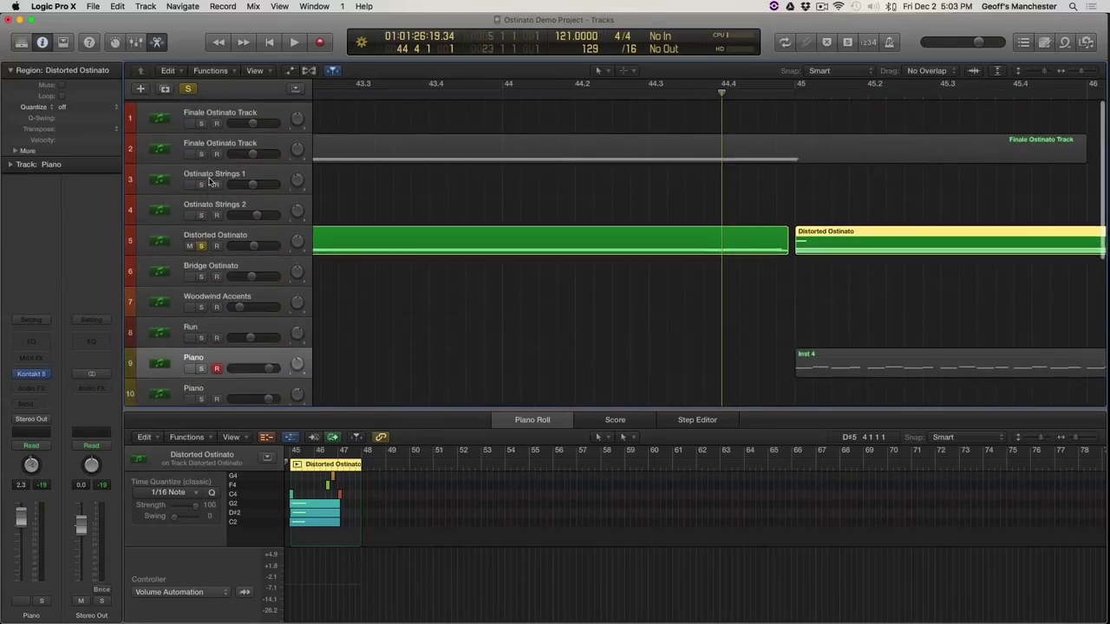
{"action": "scroll", "coordinate": [208, 181], "scroll_direction": "down", "scroll_amount": 2}
{"action": "key", "text": "space"}
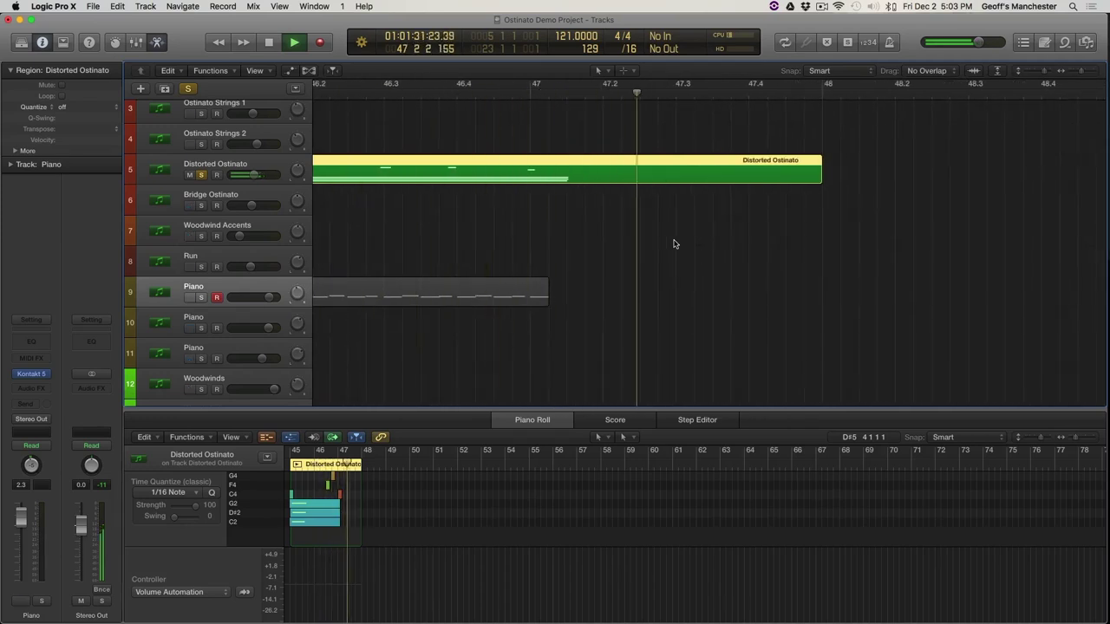
{"action": "key", "text": "space"}
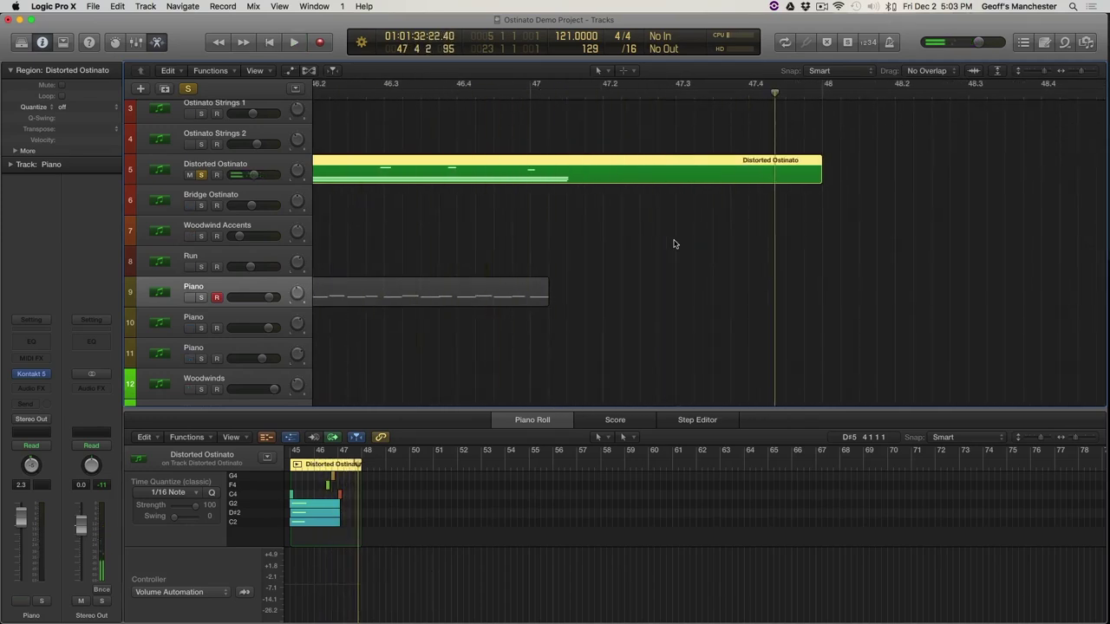
Replay the soloed Distorted Ostinato region from beat 3 of bar 44 to bar 50, nudging its track volume slightly
{"action": "key", "text": "super+Left"}
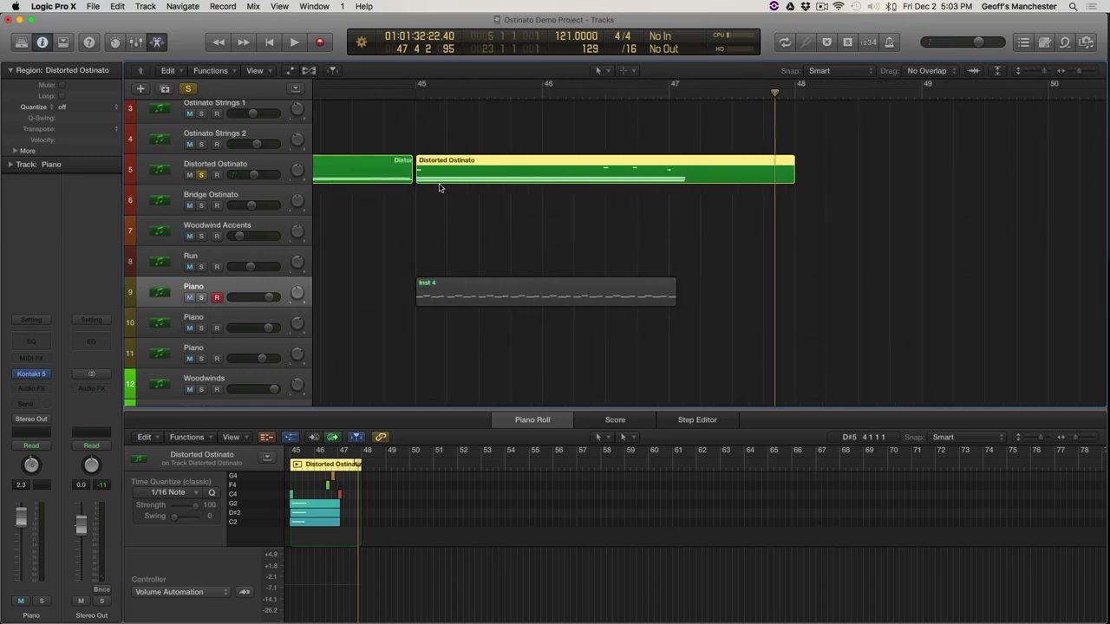
{"action": "left_click", "coordinate": [398, 93]}
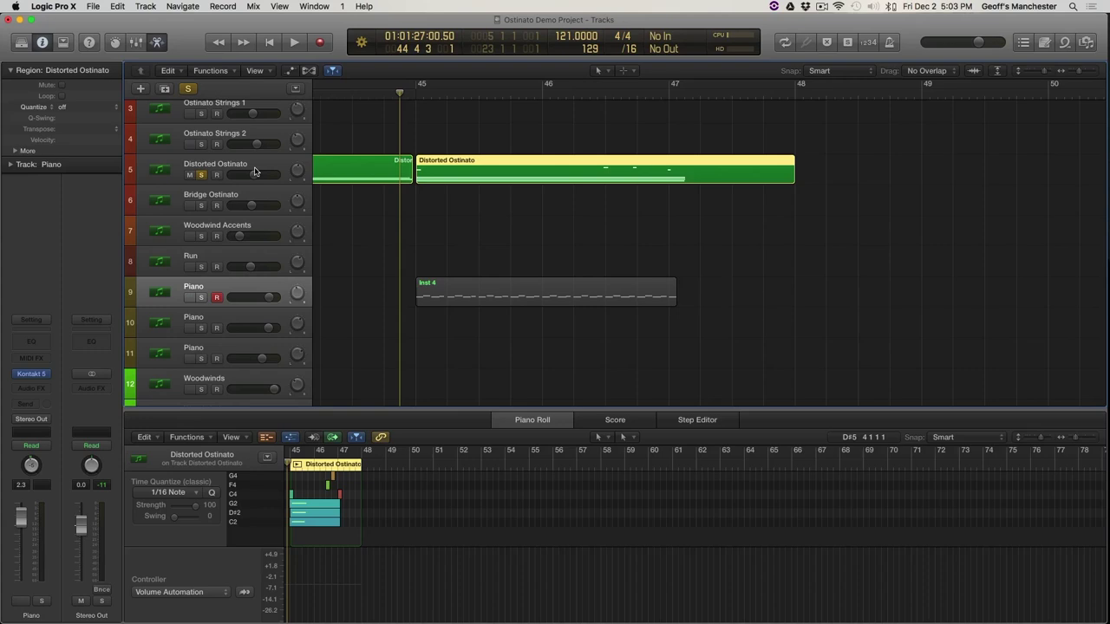
{"action": "key", "text": "space"}
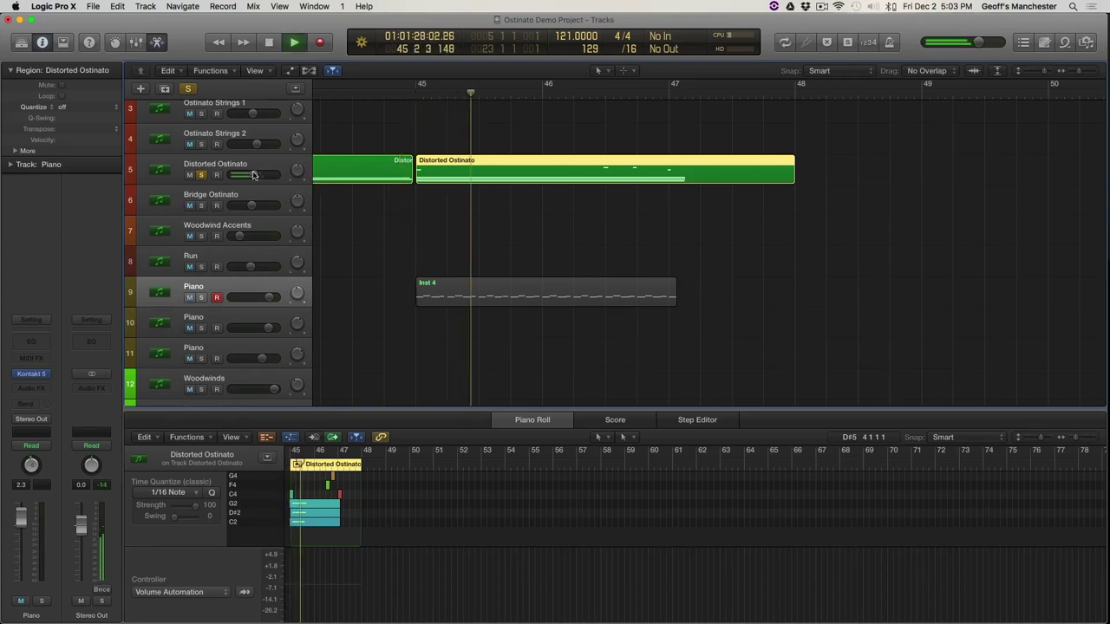
{"action": "mouse_move", "coordinate": [253, 174]}
{"action": "left_mouse_down"}
{"action": "mouse_move", "coordinate": [267, 174]}
{"action": "mouse_move", "coordinate": [245, 178]}
{"action": "mouse_move", "coordinate": [255, 177]}
{"action": "left_mouse_up"}
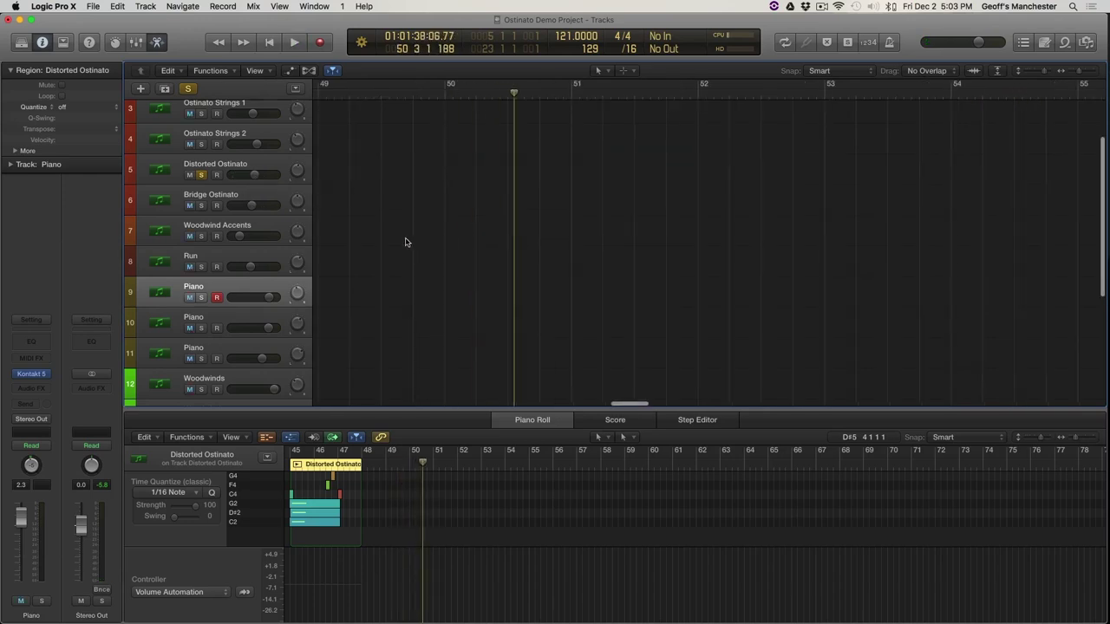
Clear the Distorted Ostinato solo, solo Woodwinds track 12 instead, and return the playhead to the project start
{"action": "key", "text": "z"}
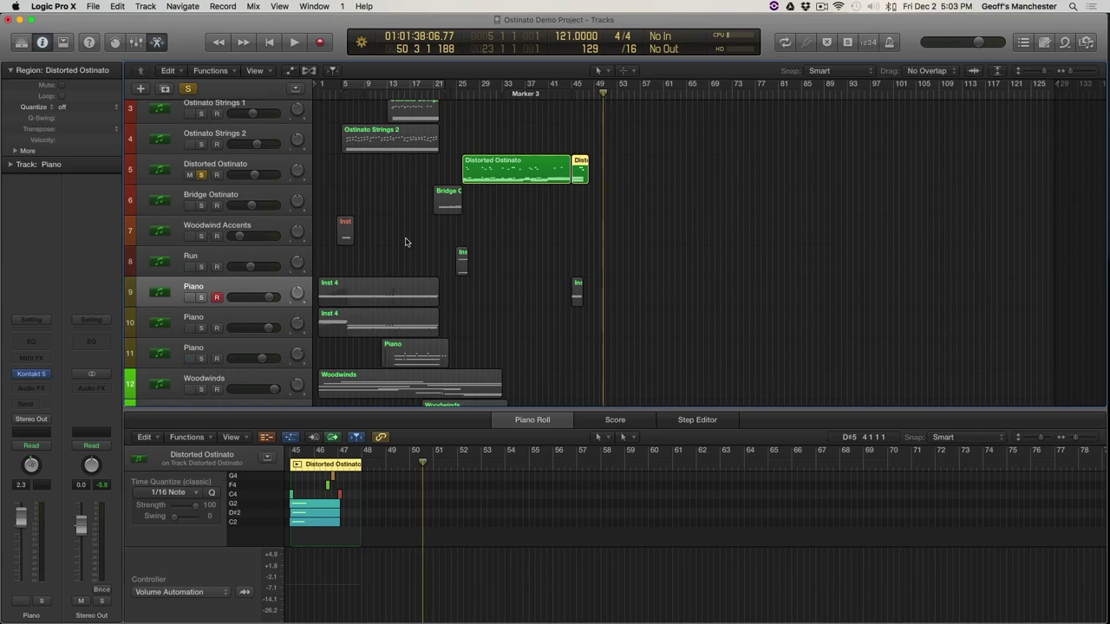
{"action": "scroll", "coordinate": [405, 242], "scroll_direction": "down", "scroll_amount": 3}
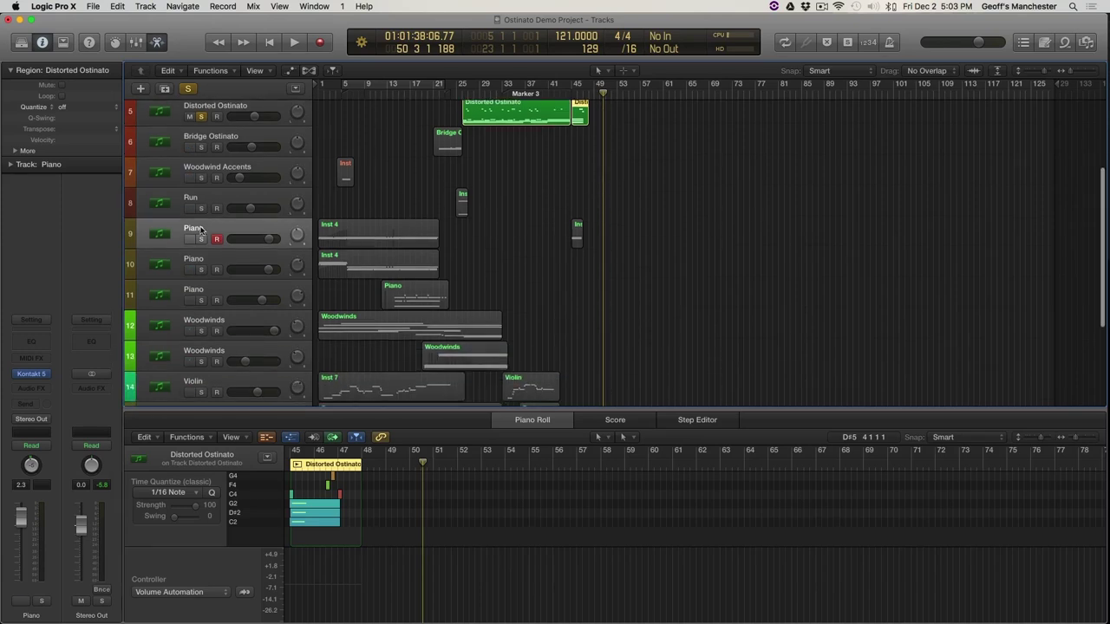
{"action": "left_click", "coordinate": [201, 117]}
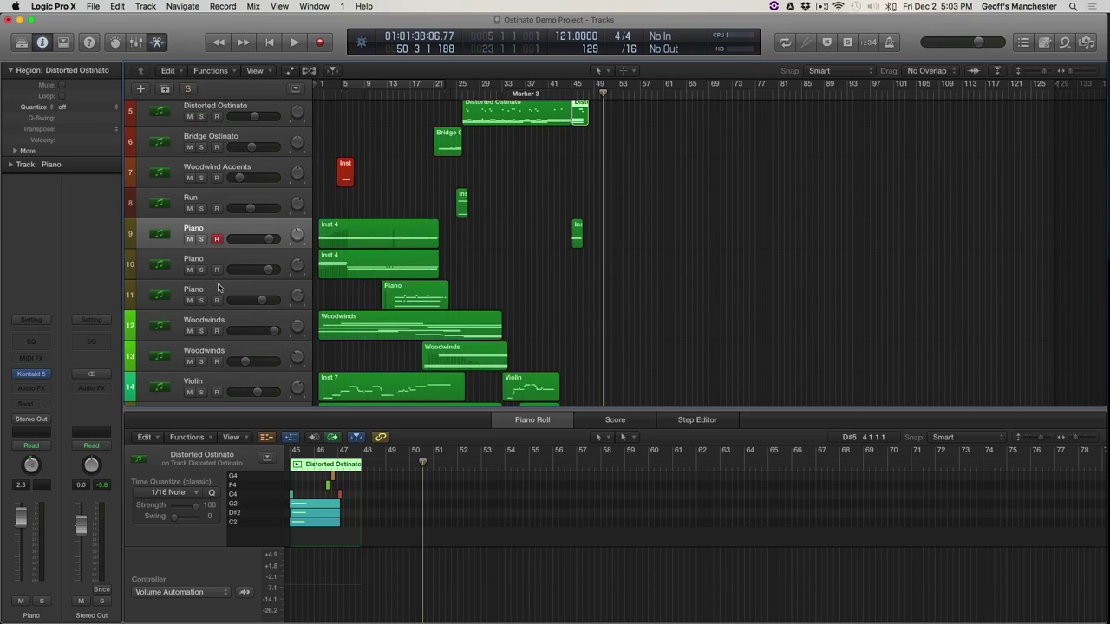
{"action": "scroll", "coordinate": [217, 286], "scroll_direction": "down", "scroll_amount": 2}
{"action": "left_click", "coordinate": [199, 273]}
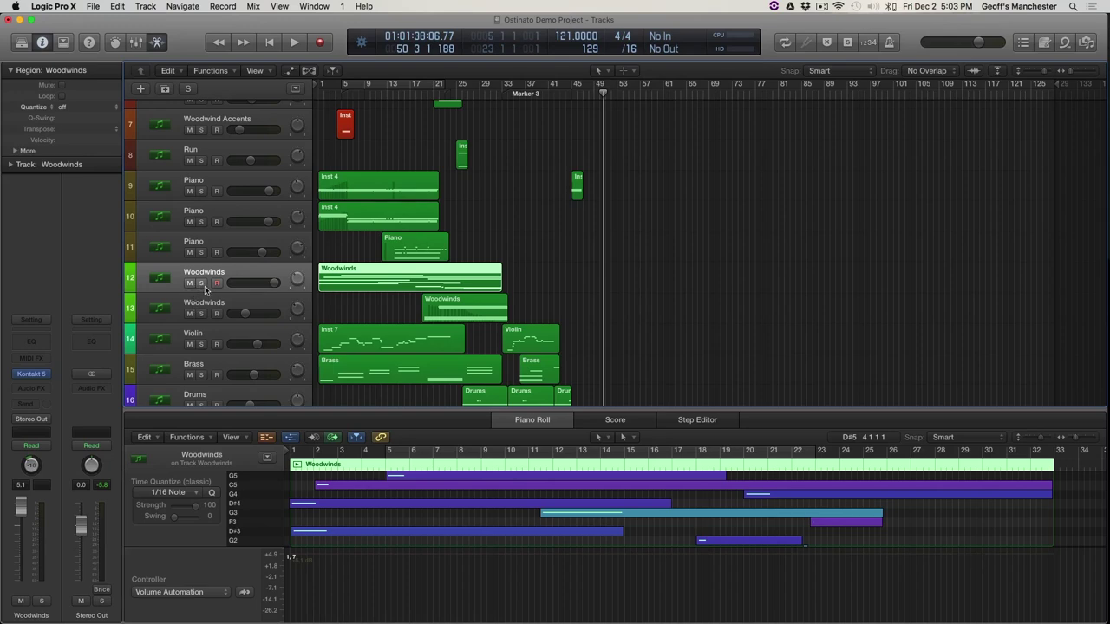
{"action": "left_click", "coordinate": [201, 284]}
{"action": "key", "text": "Return"}
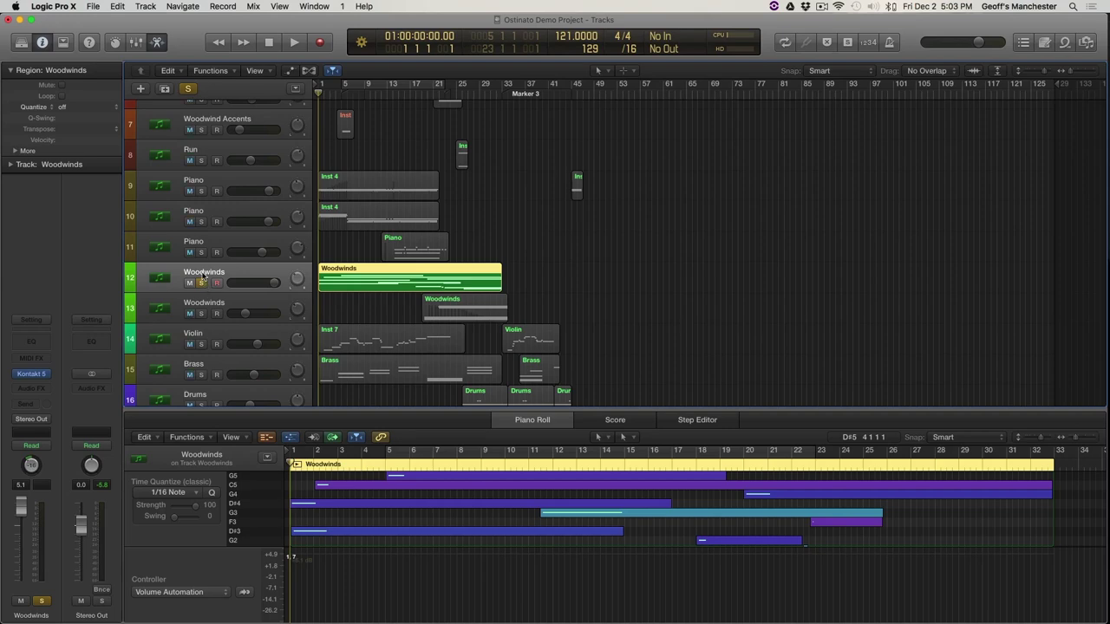
Play the soloed Woodwinds track 12 to bar 30 with its Kontakt Evo Grid instrument on view, and close that window
{"action": "left_click", "coordinate": [31, 375]}
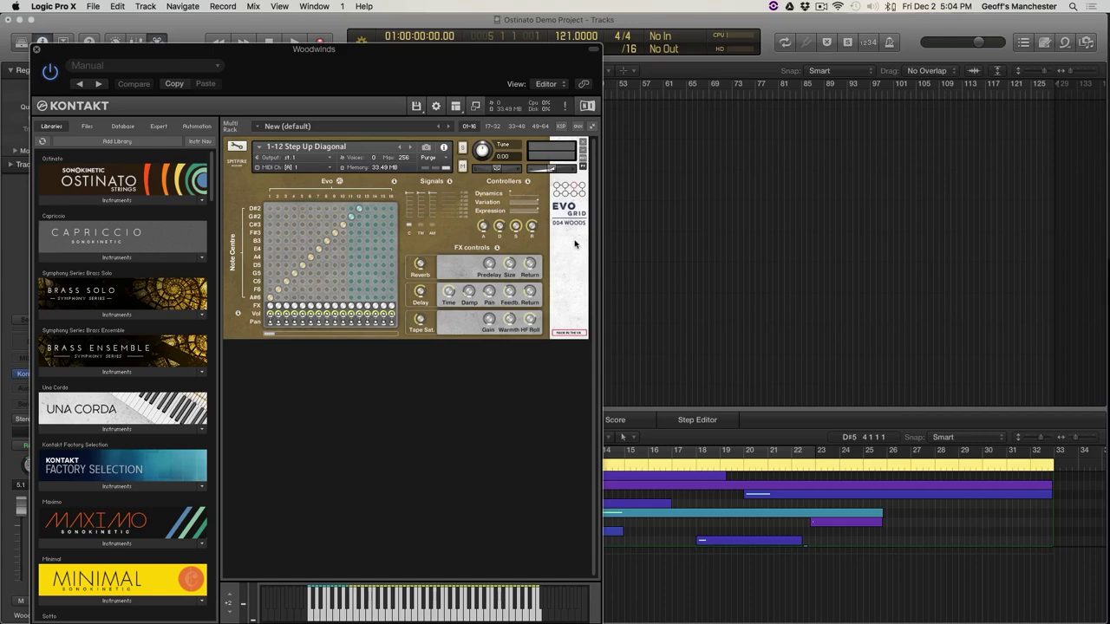
{"action": "left_click_drag", "start_coordinate": [403, 65], "coordinate": [852, 57]}
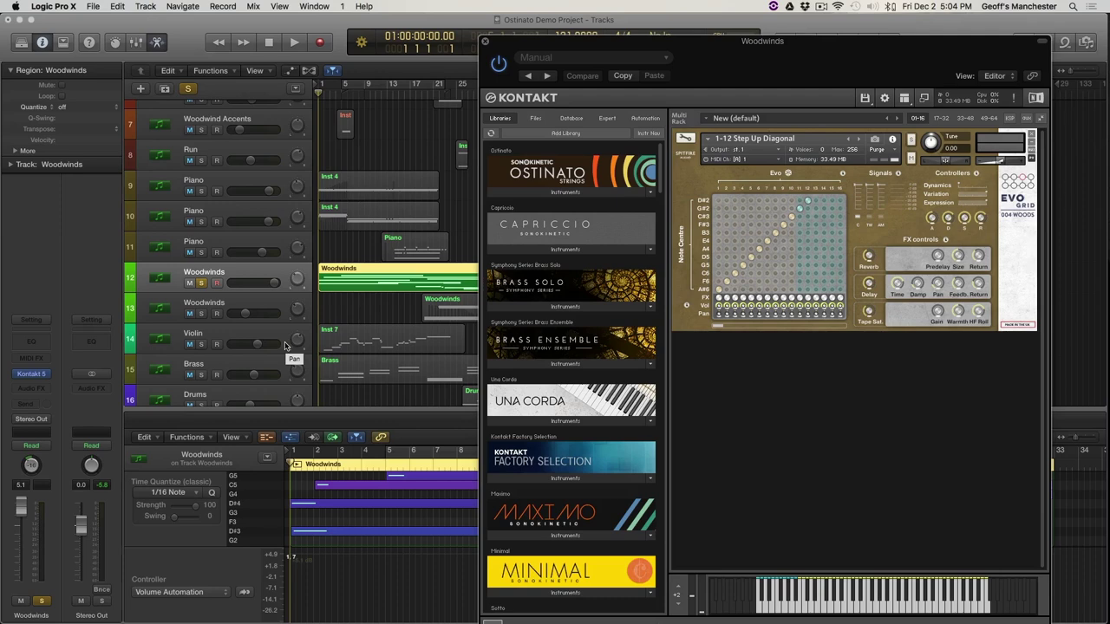
{"action": "key", "text": "space"}
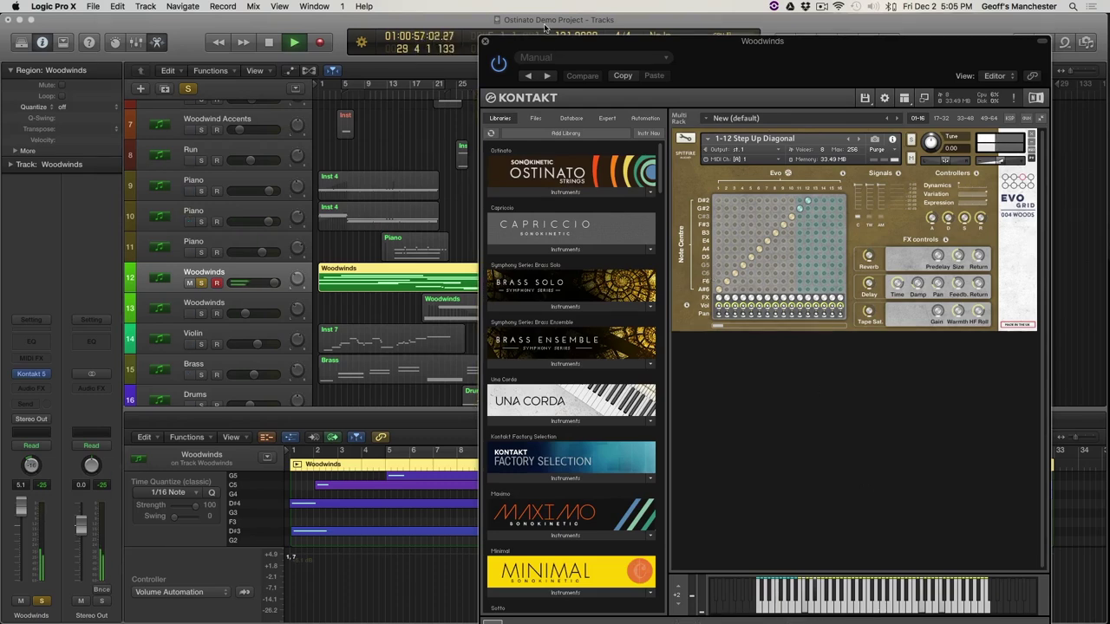
{"action": "key", "text": "space"}
{"action": "left_click", "coordinate": [484, 42]}
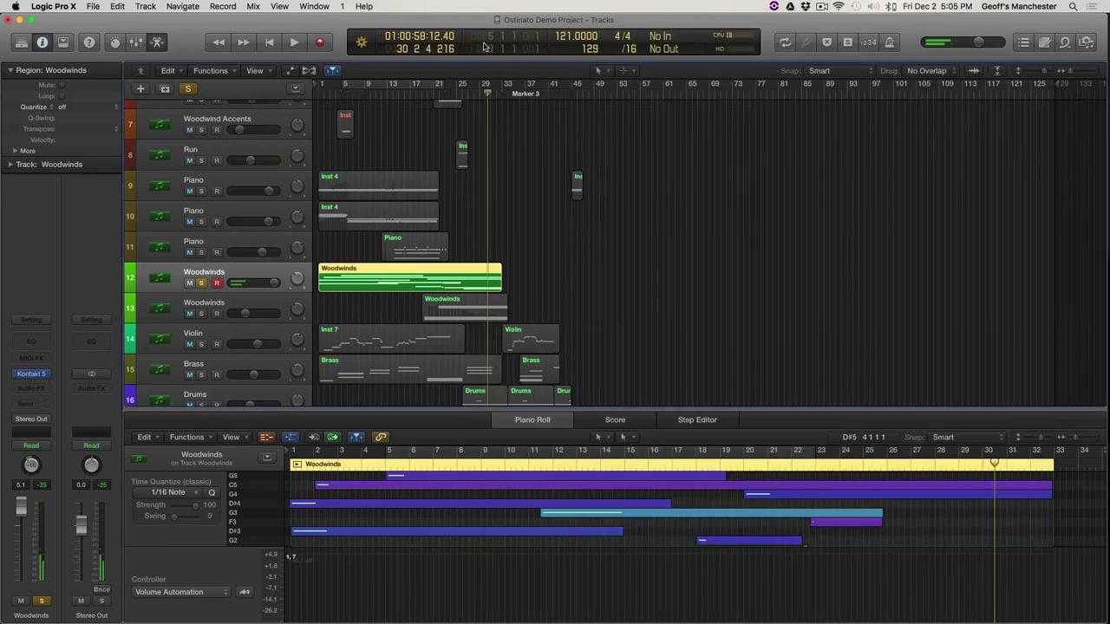
Select the Woodwinds region on track 13, clear all solos, and place the playhead at bar 18
{"action": "left_click", "coordinate": [488, 302]}
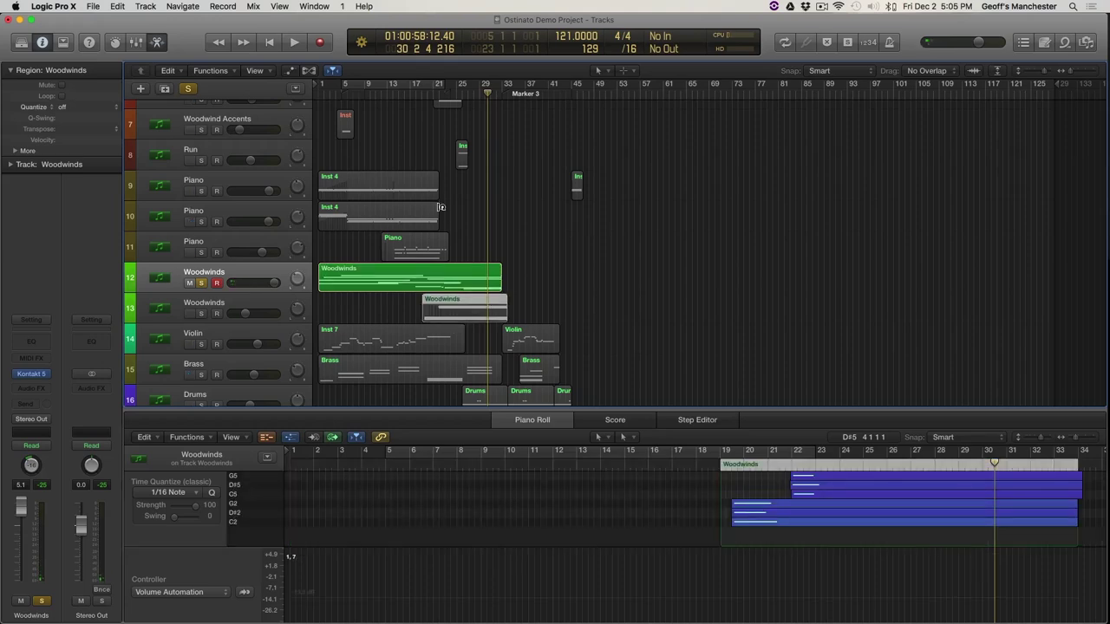
{"action": "left_click", "coordinate": [187, 89]}
{"action": "left_click", "coordinate": [428, 93]}
{"action": "left_click", "coordinate": [415, 93]}
Play the full mix from bar 18 to near the end of bar 26 while looking over all the tracks' regions
{"action": "scroll", "coordinate": [450, 136], "scroll_direction": "up", "scroll_amount": 5}
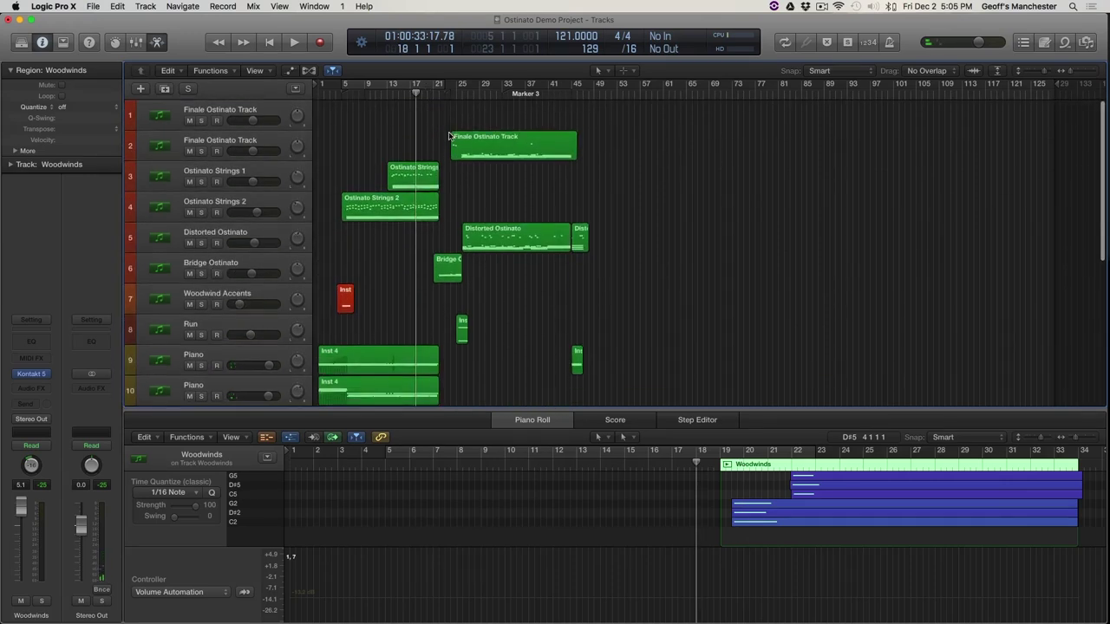
{"action": "scroll", "coordinate": [449, 136], "scroll_direction": "down", "scroll_amount": 4}
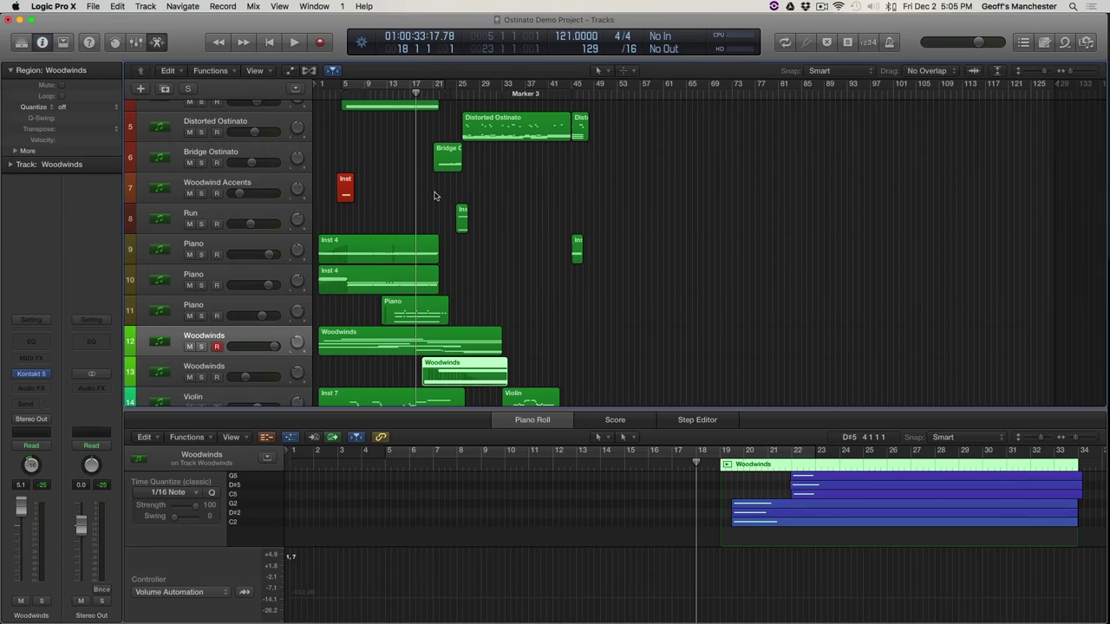
{"action": "scroll", "coordinate": [435, 196], "scroll_direction": "up", "scroll_amount": 5}
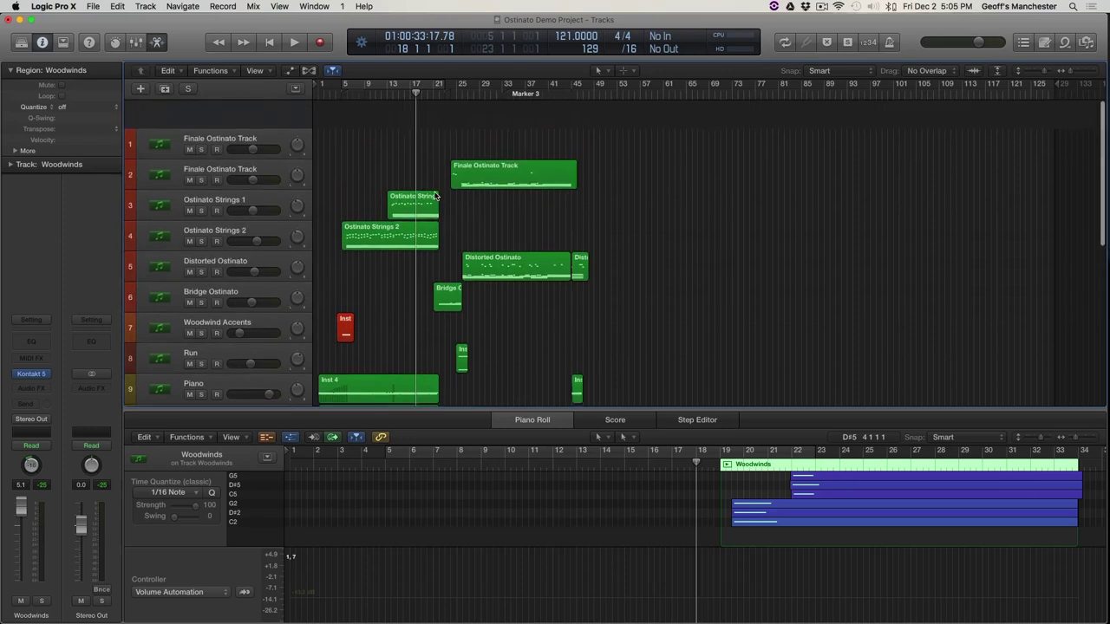
{"action": "key", "text": "space"}
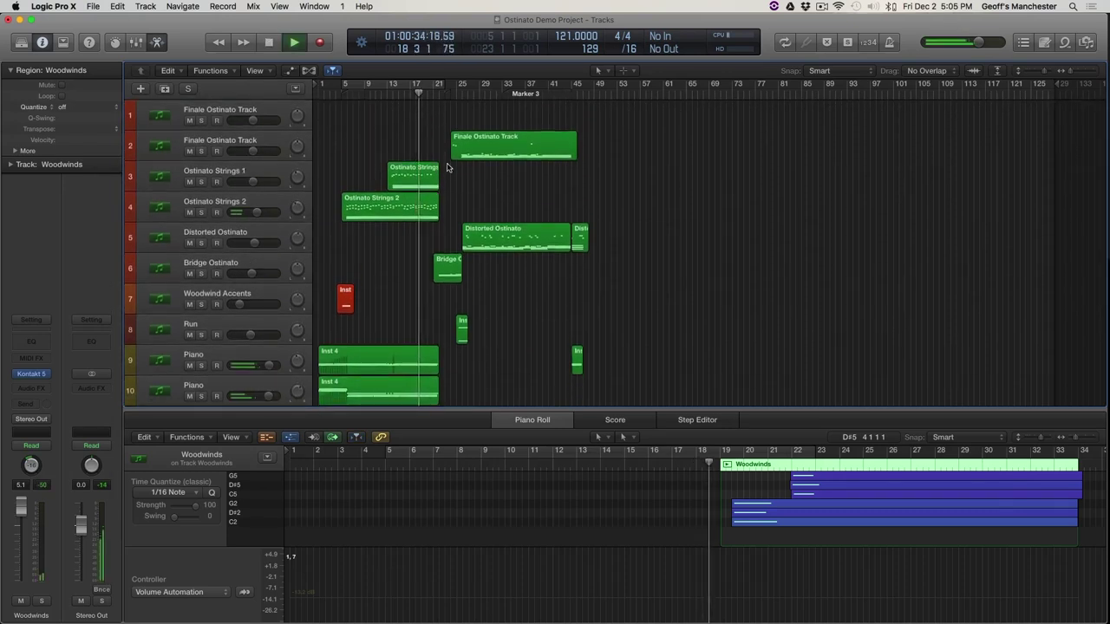
{"action": "scroll", "coordinate": [455, 178], "scroll_direction": "down", "scroll_amount": 5}
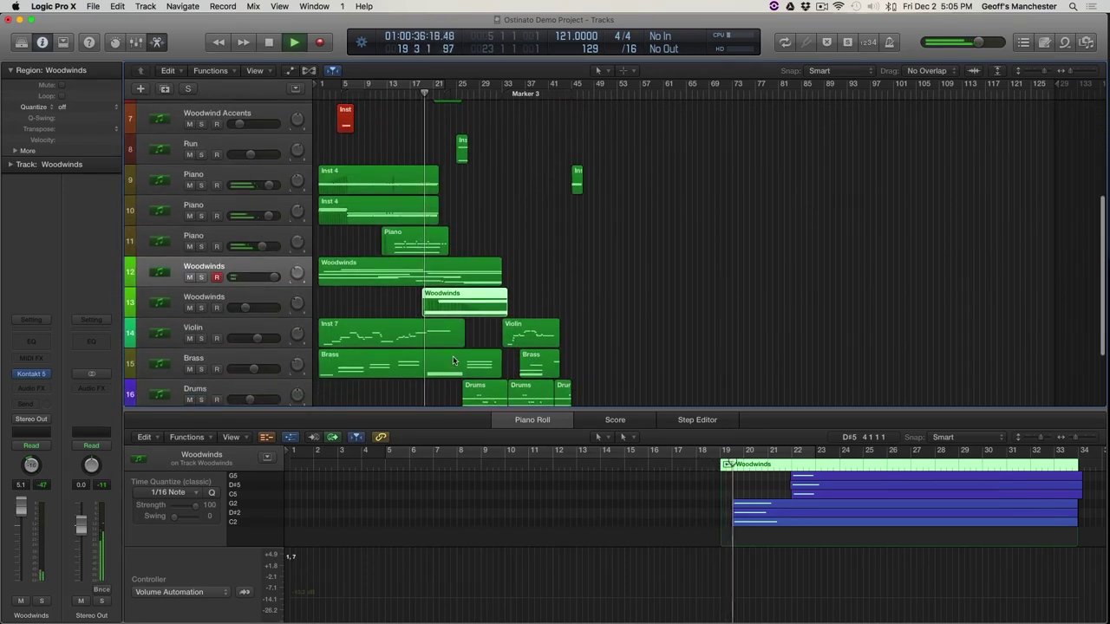
{"action": "scroll", "coordinate": [495, 208], "scroll_direction": "up", "scroll_amount": 5}
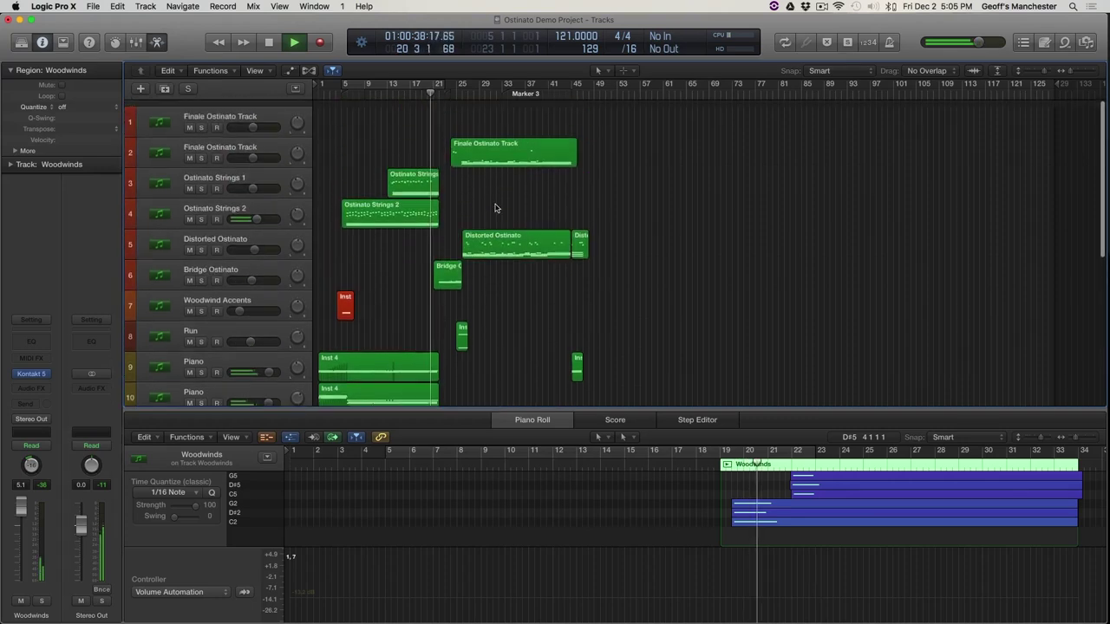
{"action": "scroll", "coordinate": [442, 175], "scroll_direction": "up", "scroll_amount": 3}
{"action": "scroll", "coordinate": [442, 175], "scroll_direction": "up", "scroll_amount": 3}
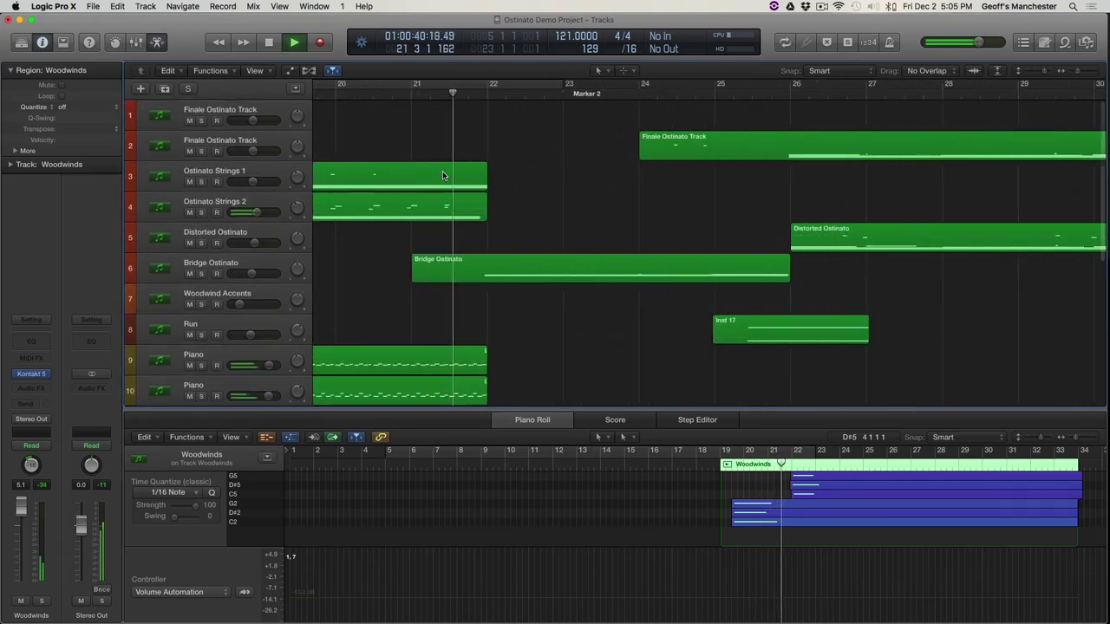
{"action": "scroll", "coordinate": [614, 225], "scroll_direction": "down", "scroll_amount": 4}
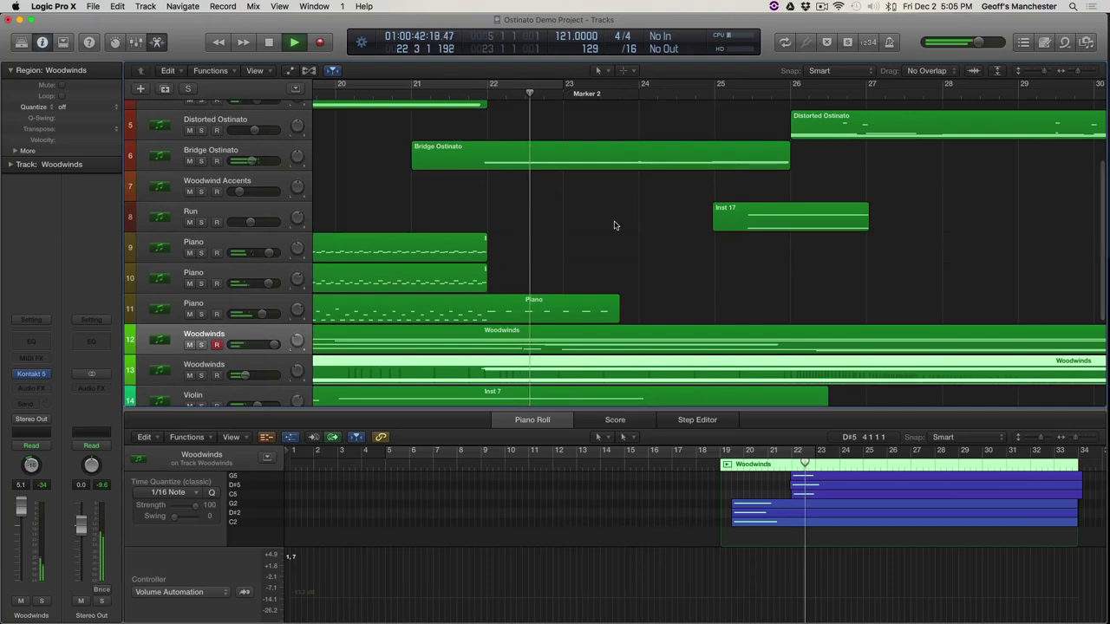
{"action": "scroll", "coordinate": [614, 226], "scroll_direction": "down", "scroll_amount": 3}
{"action": "scroll", "coordinate": [614, 225], "scroll_direction": "up", "scroll_amount": 3}
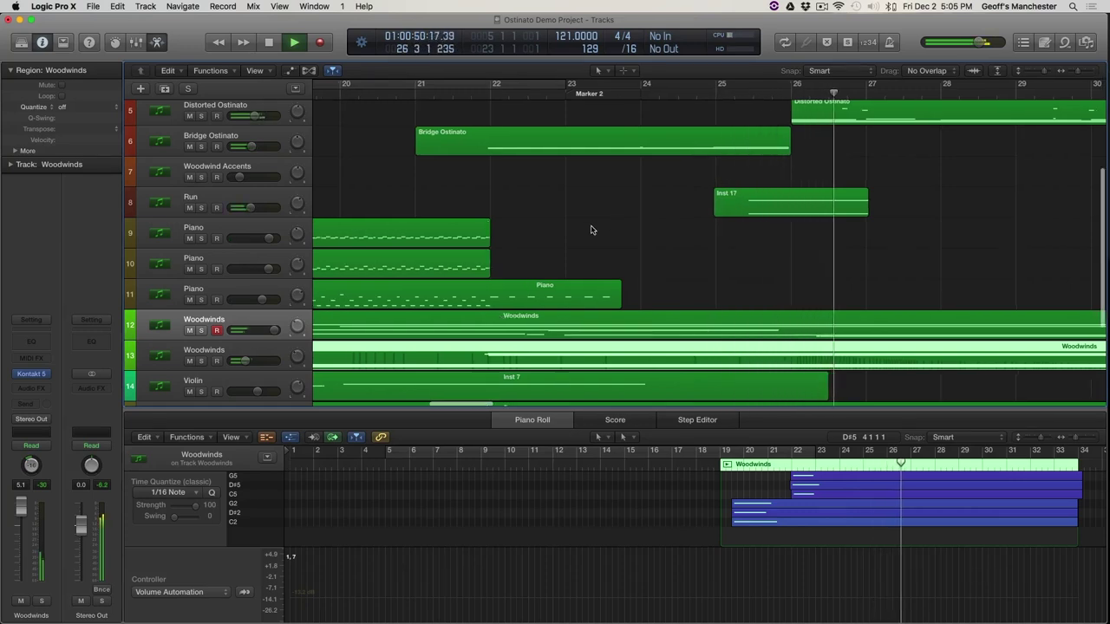
{"action": "key", "text": "super+Left"}
{"action": "key", "text": "super+Left"}
{"action": "key", "text": "super+Left"}
{"action": "key", "text": "space"}
Place the playhead at beat 4 of bar 18 and solo Woodwinds track 13
{"action": "scroll", "coordinate": [548, 348], "scroll_direction": "down", "scroll_amount": 2}
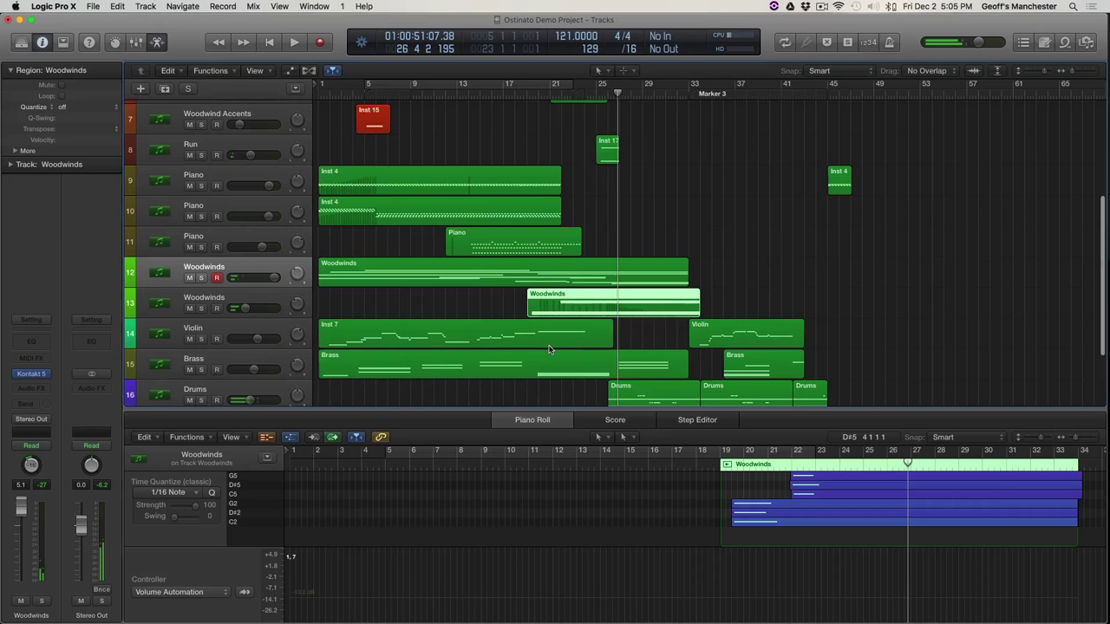
{"action": "left_click_drag", "start_coordinate": [542, 92], "coordinate": [524, 93]}
{"action": "left_click", "coordinate": [202, 309]}
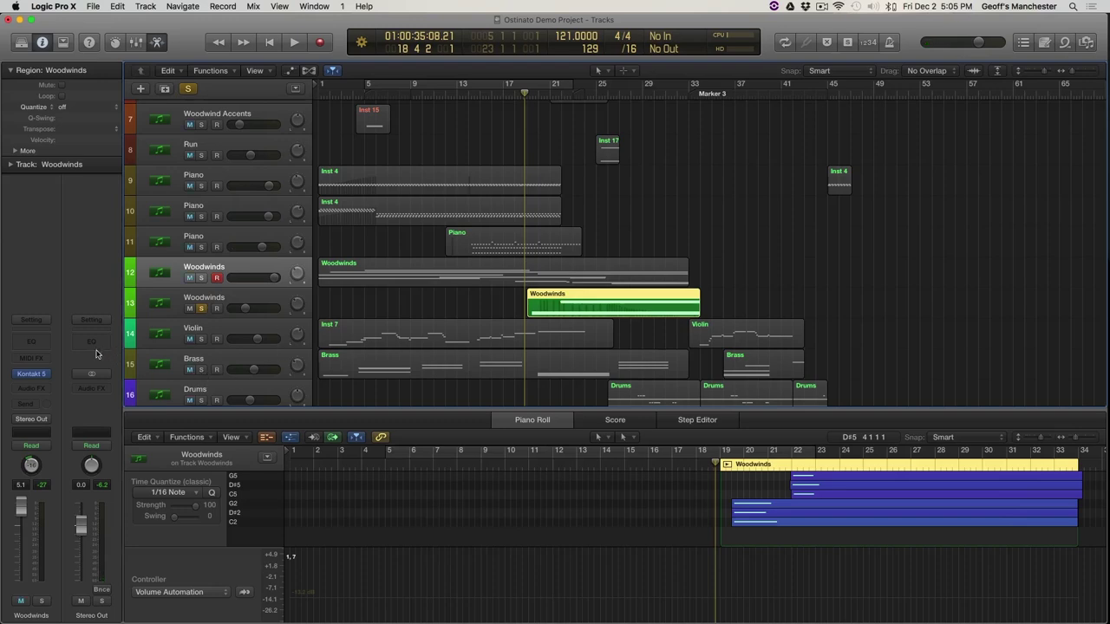
Select Woodwinds track 13 and open its Trilling Reeds Kontakt instrument, placing the window clear of the track headers
{"action": "left_click", "coordinate": [32, 375]}
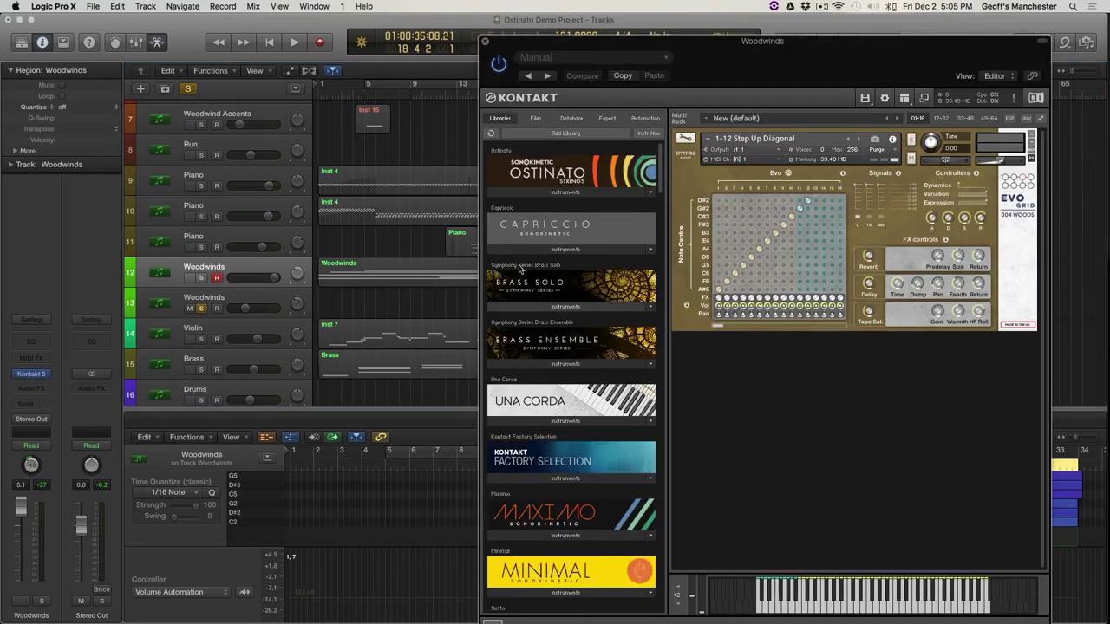
{"action": "left_click", "coordinate": [244, 295]}
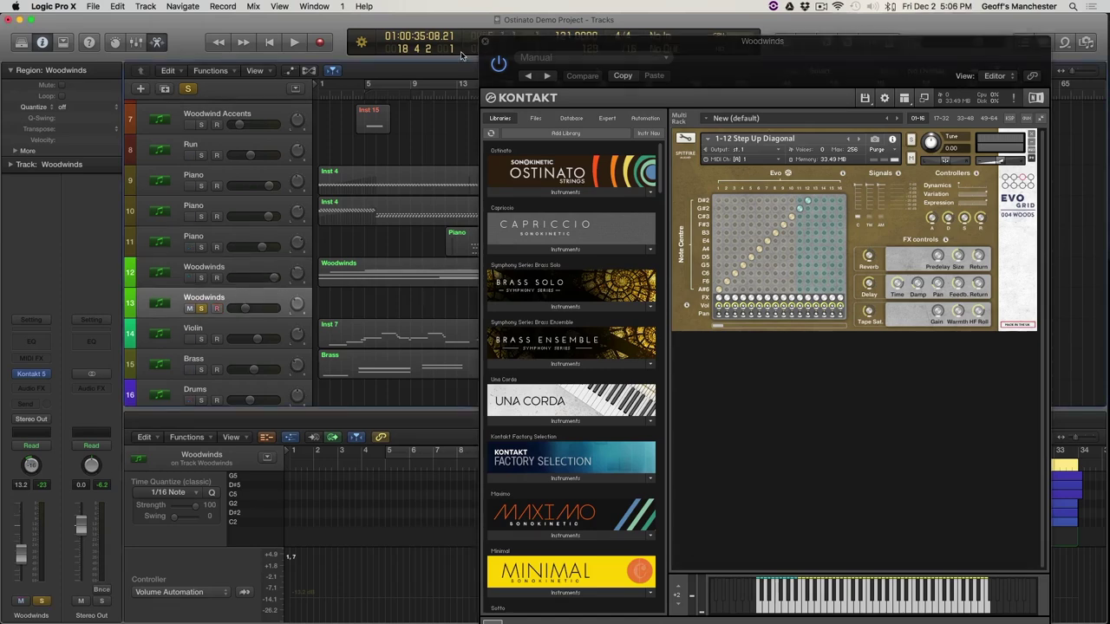
{"action": "left_click", "coordinate": [485, 43]}
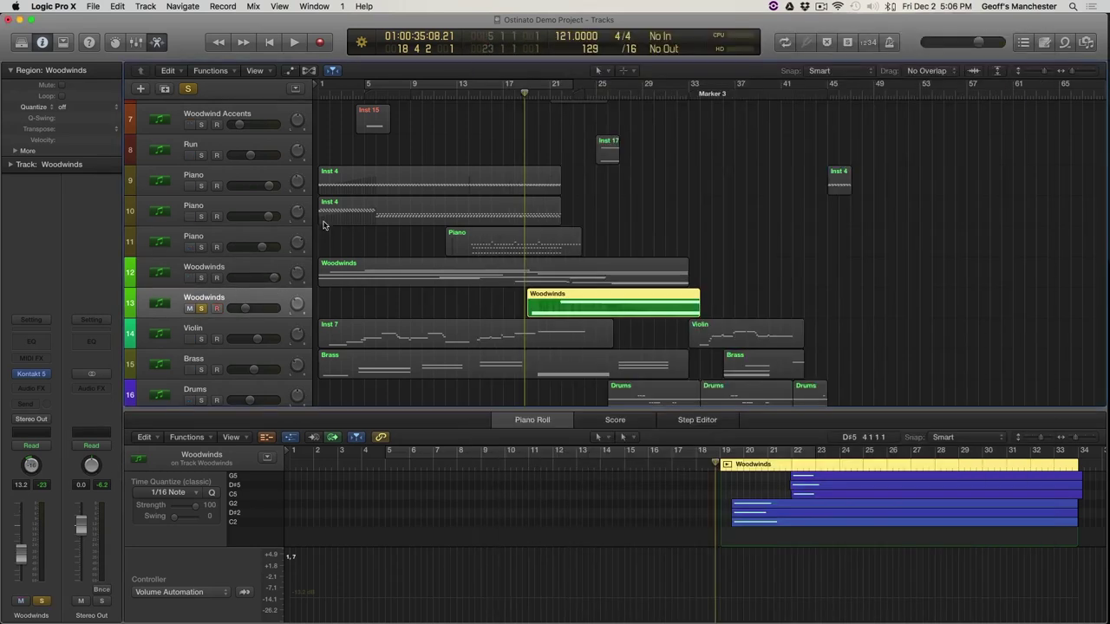
{"action": "left_click", "coordinate": [32, 374]}
{"action": "left_click_drag", "start_coordinate": [318, 67], "coordinate": [370, 64]}
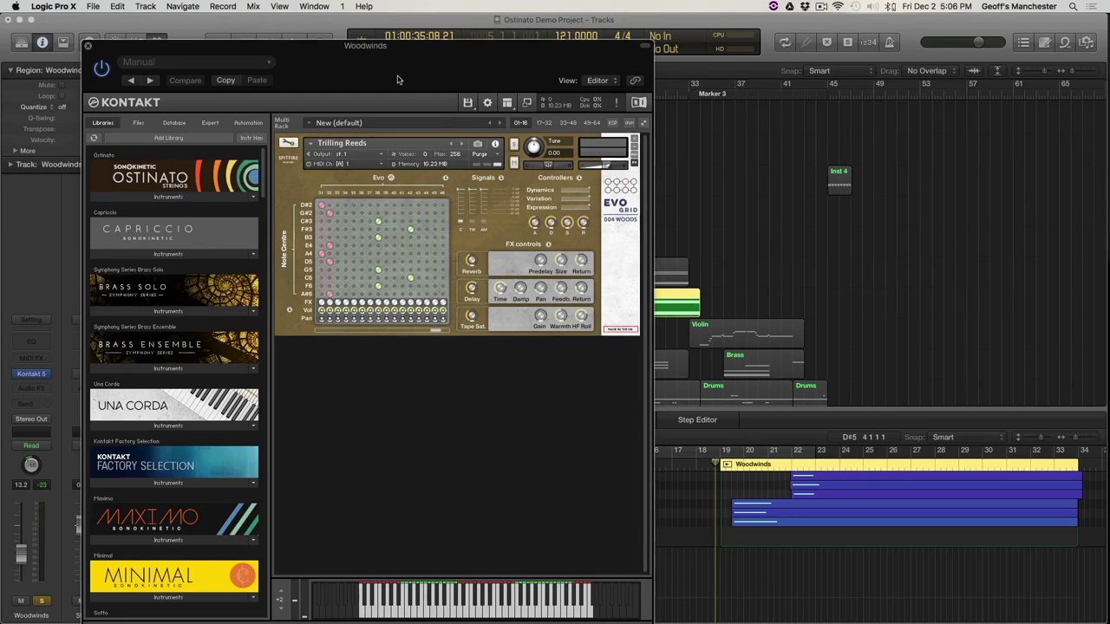
{"action": "left_click_drag", "start_coordinate": [313, 68], "coordinate": [785, 63]}
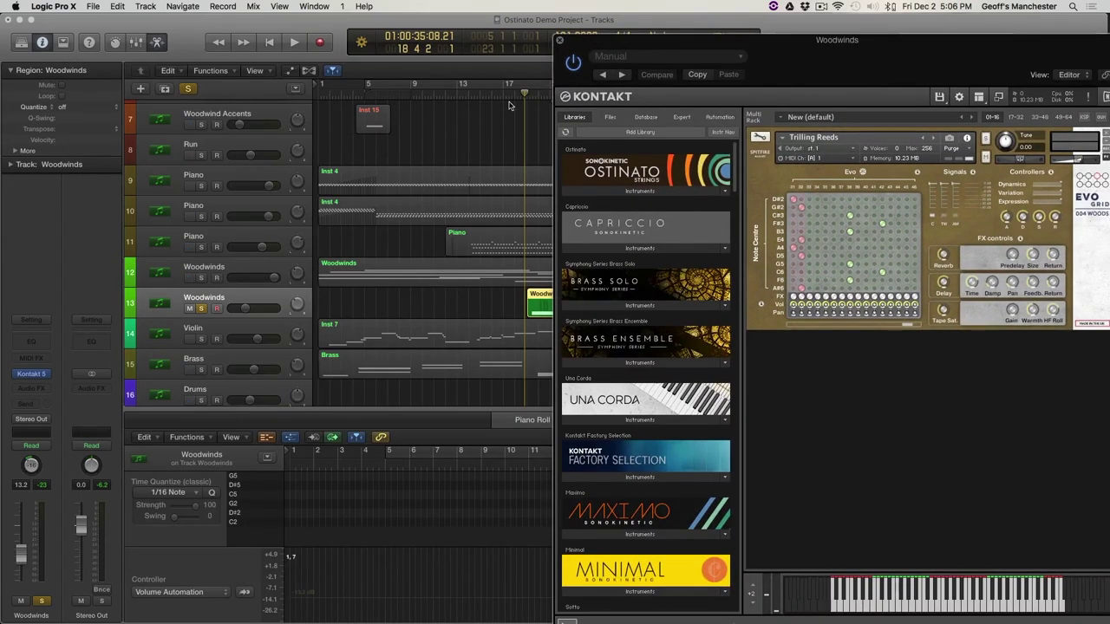
Hide the Trilling Reeds instrument window, play the soloed Woodwinds part, and keep Volume Automation as the piano roll's controller
{"action": "key", "text": "v"}
{"action": "key", "text": "v"}
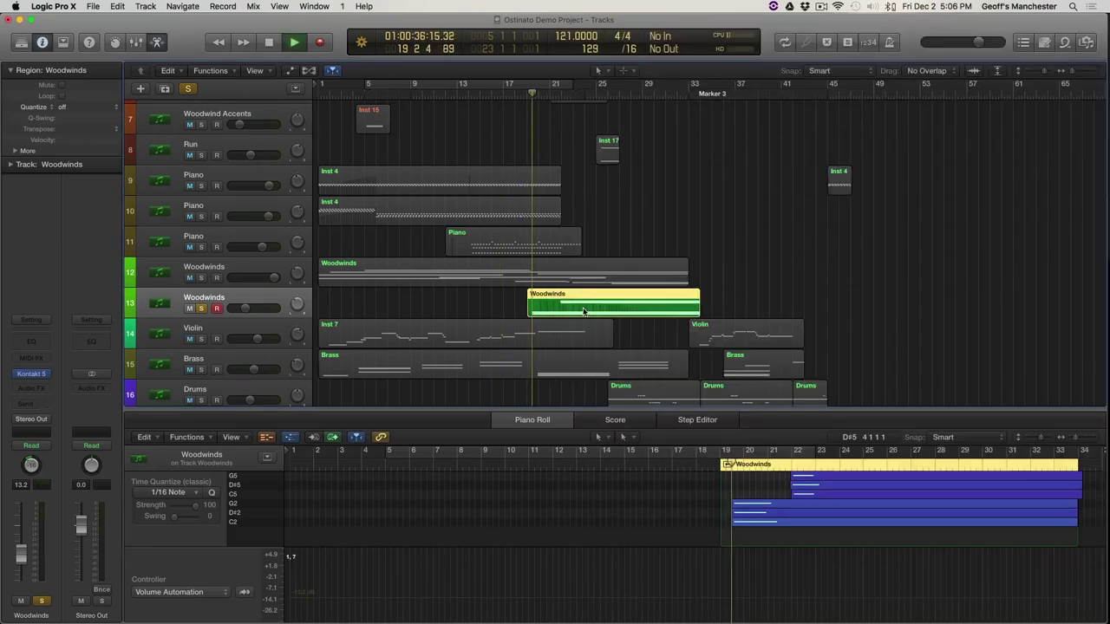
{"action": "left_click", "coordinate": [192, 596]}
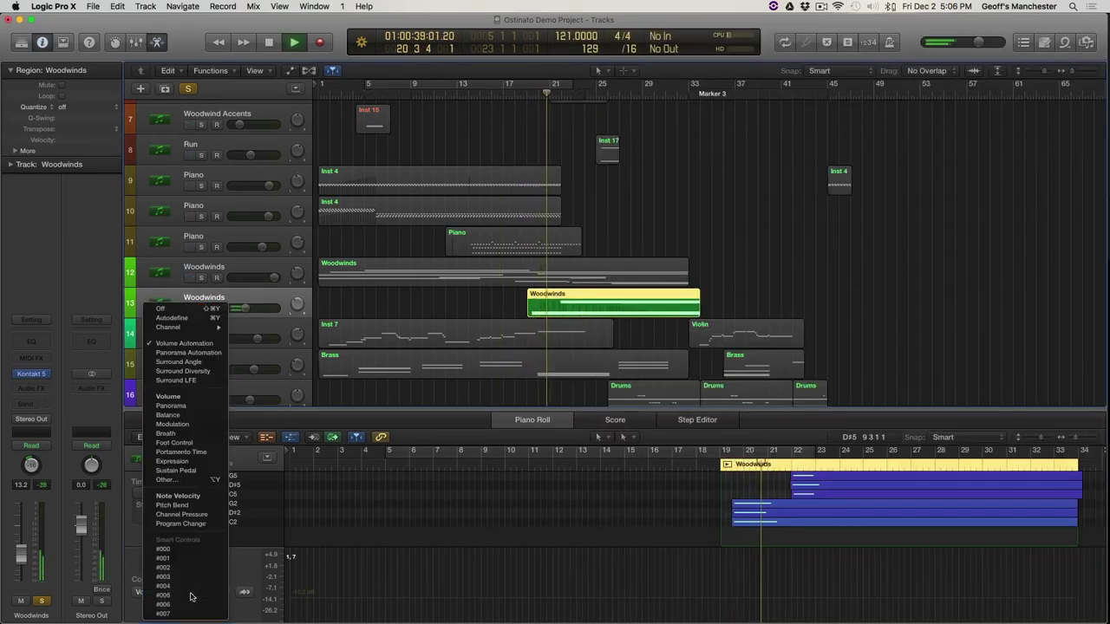
{"action": "left_click", "coordinate": [182, 343]}
Switch off the piano roll's collapsed view, add a volume automation line at -13.2 dB to the Woodwinds region, and stop playback at bar 31
{"action": "scroll", "coordinate": [767, 616], "scroll_direction": "right", "scroll_amount": 3}
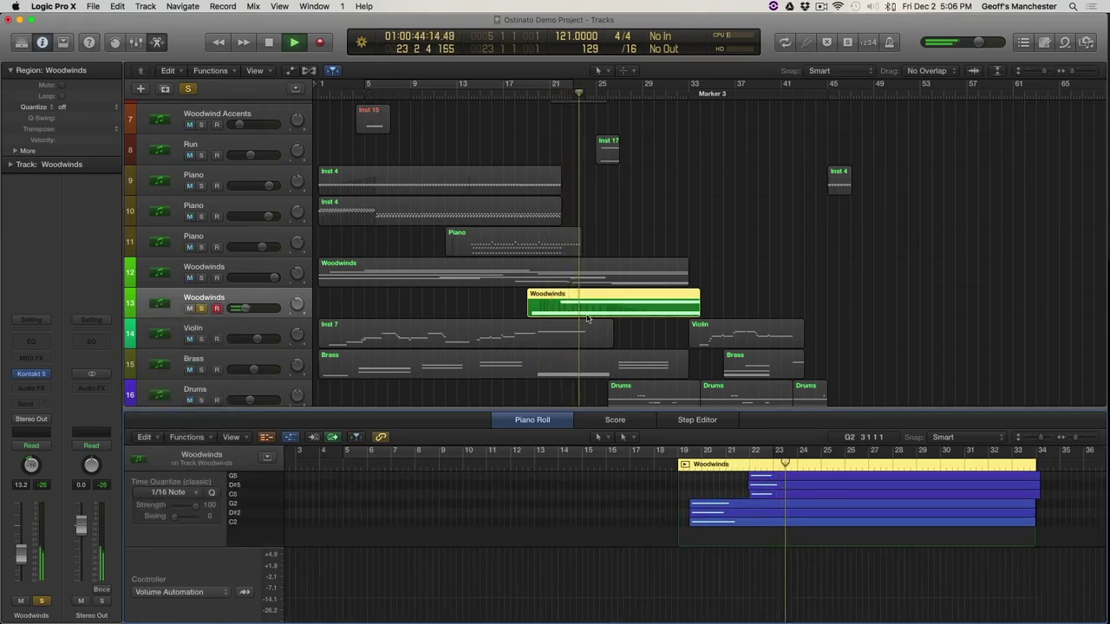
{"action": "scroll", "coordinate": [619, 551], "scroll_direction": "down", "scroll_amount": 5}
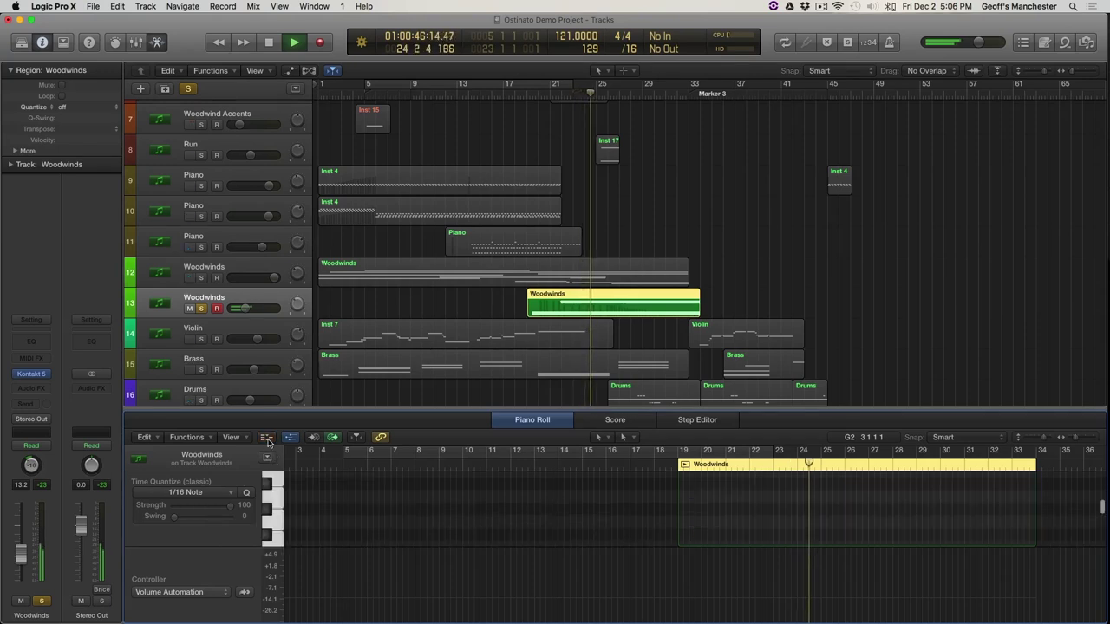
{"action": "scroll", "coordinate": [619, 551], "scroll_direction": "right", "scroll_amount": 10}
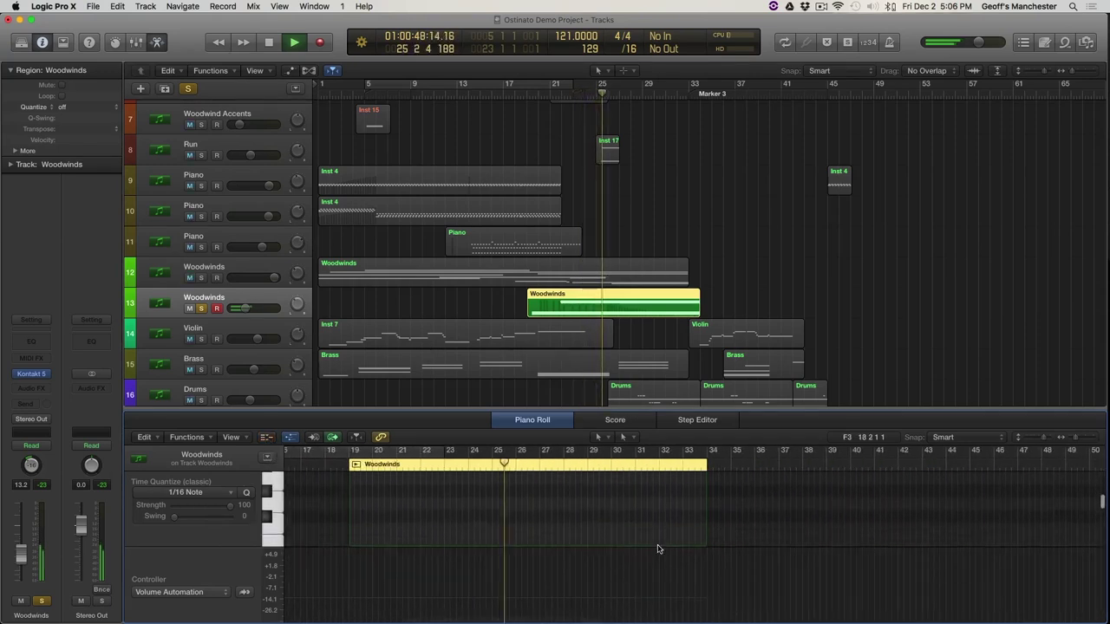
{"action": "scroll", "coordinate": [658, 549], "scroll_direction": "up", "scroll_amount": 3}
{"action": "scroll", "coordinate": [656, 547], "scroll_direction": "down", "scroll_amount": 4}
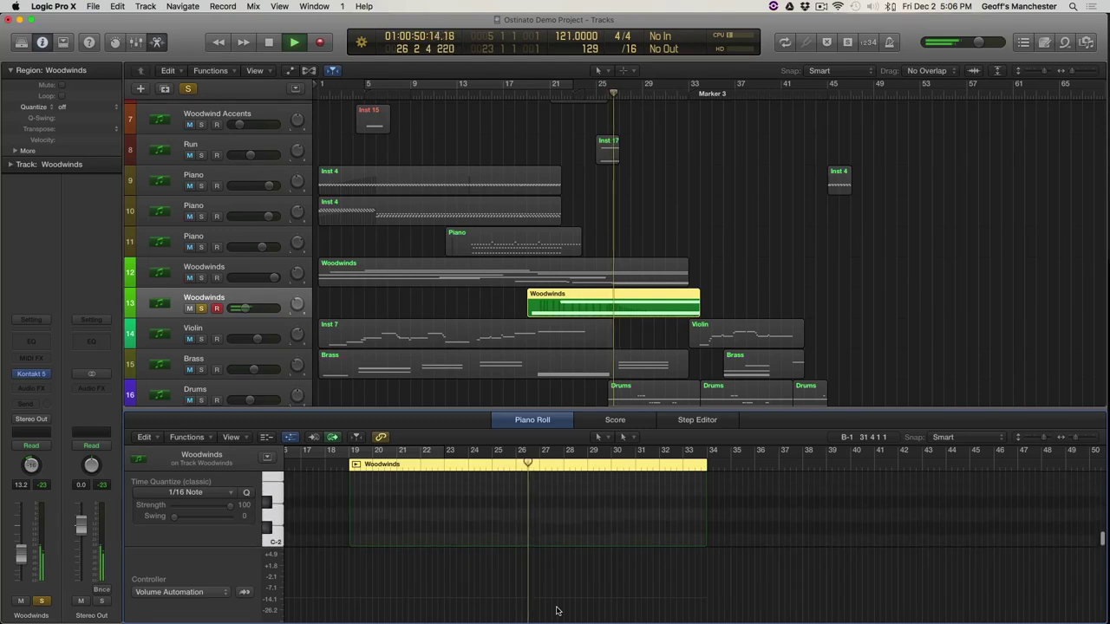
{"action": "left_click", "coordinate": [555, 598]}
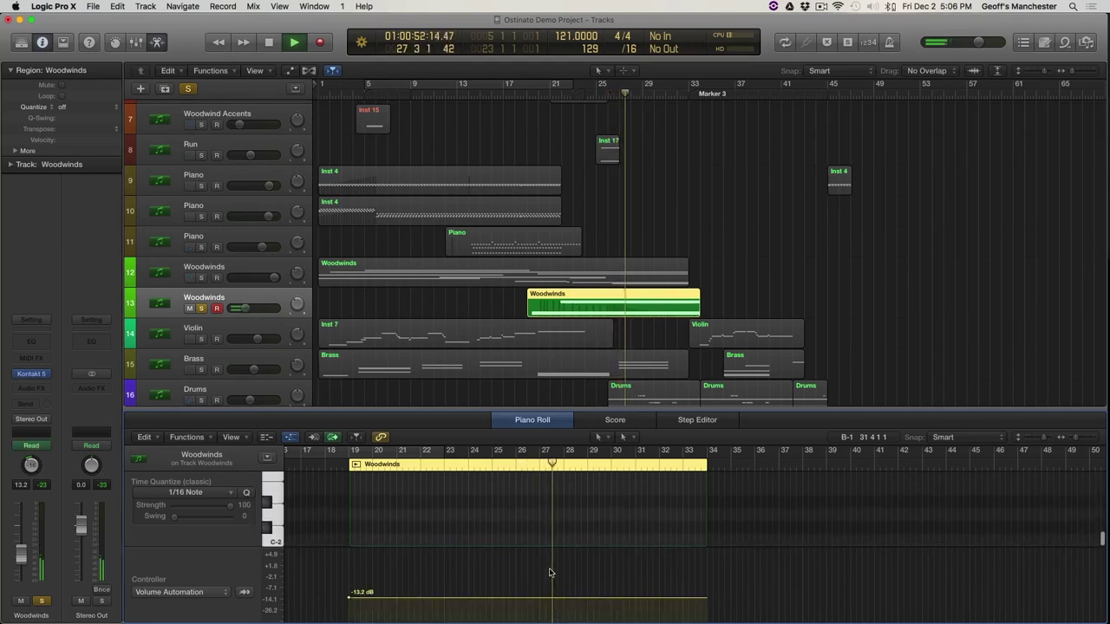
{"action": "scroll", "coordinate": [548, 555], "scroll_direction": "up", "scroll_amount": 1}
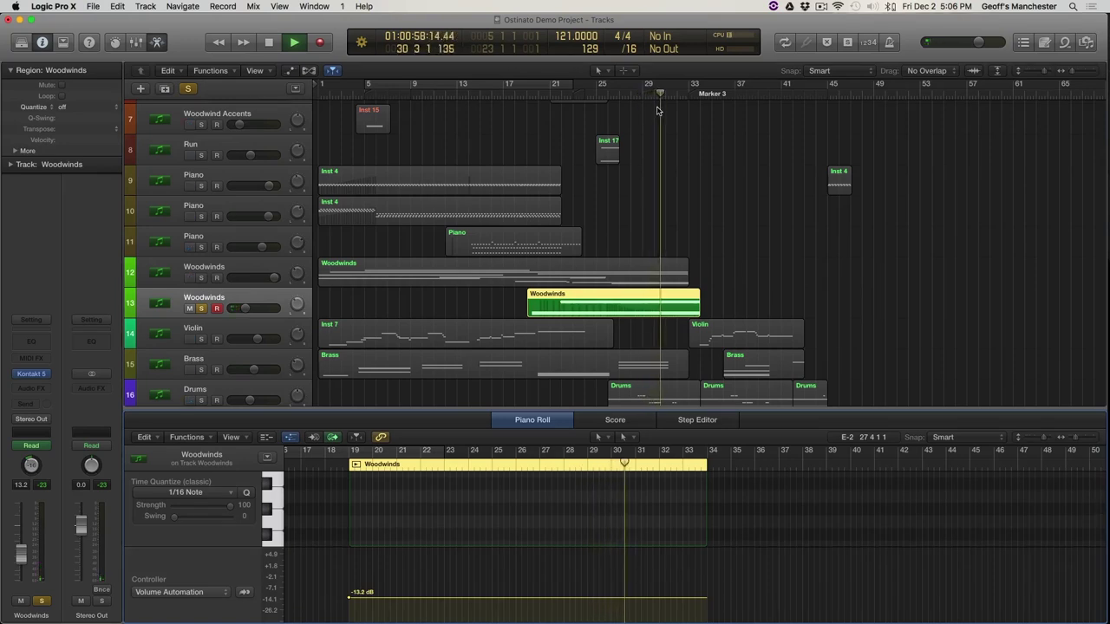
{"action": "key", "text": "space"}
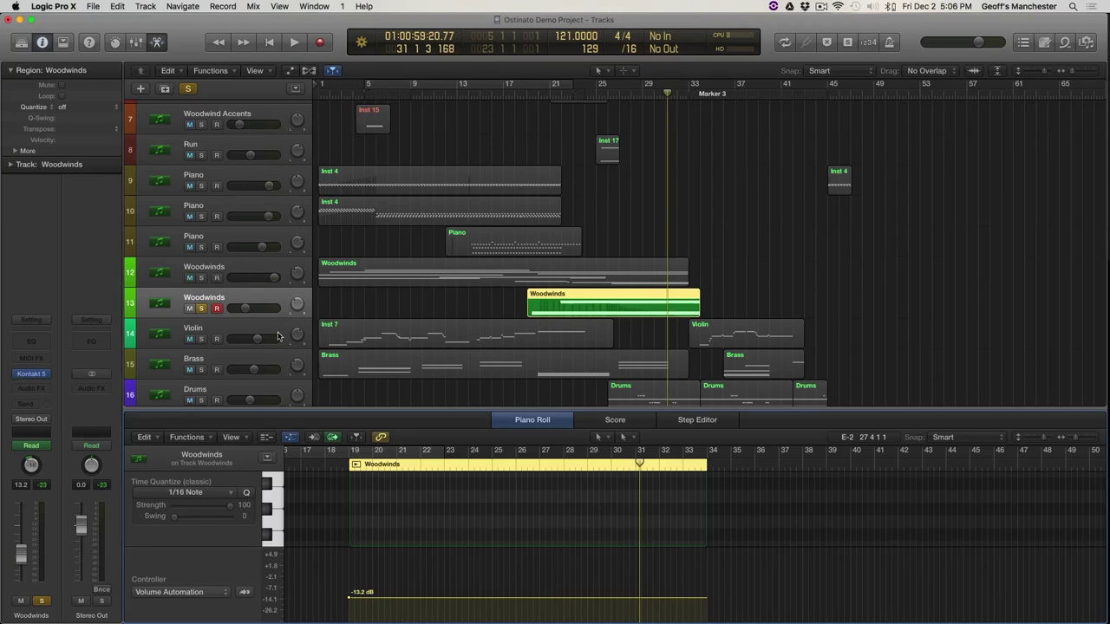
Select Violin track 14, clear the Woodwinds solo, and return the playhead to the start of the project
{"action": "left_click", "coordinate": [255, 329]}
{"action": "left_click", "coordinate": [201, 307]}
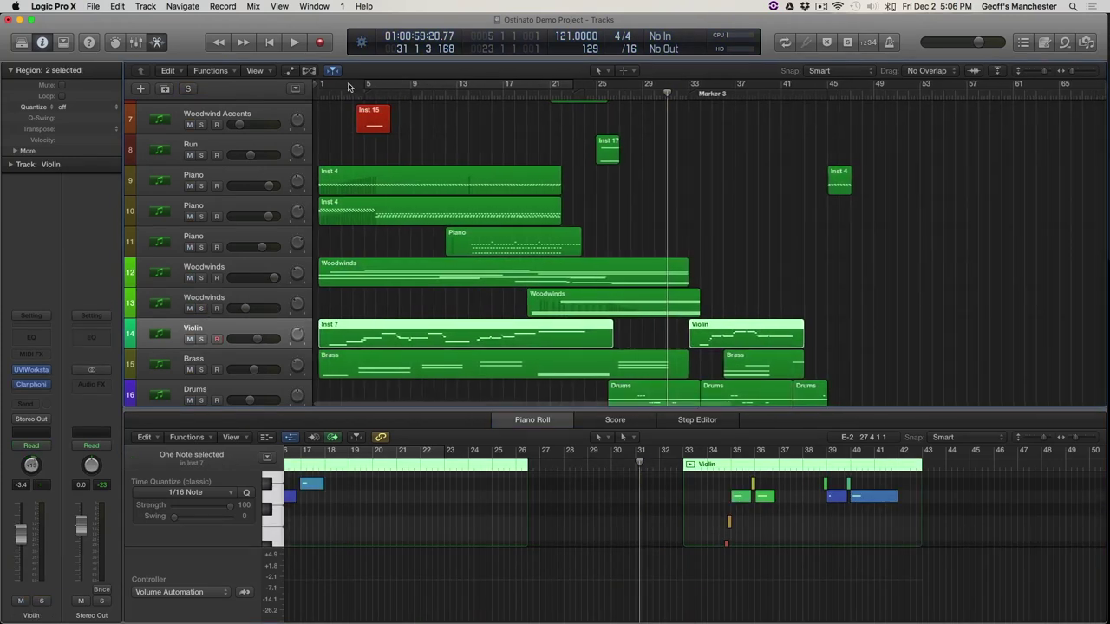
{"action": "key", "text": "Return"}
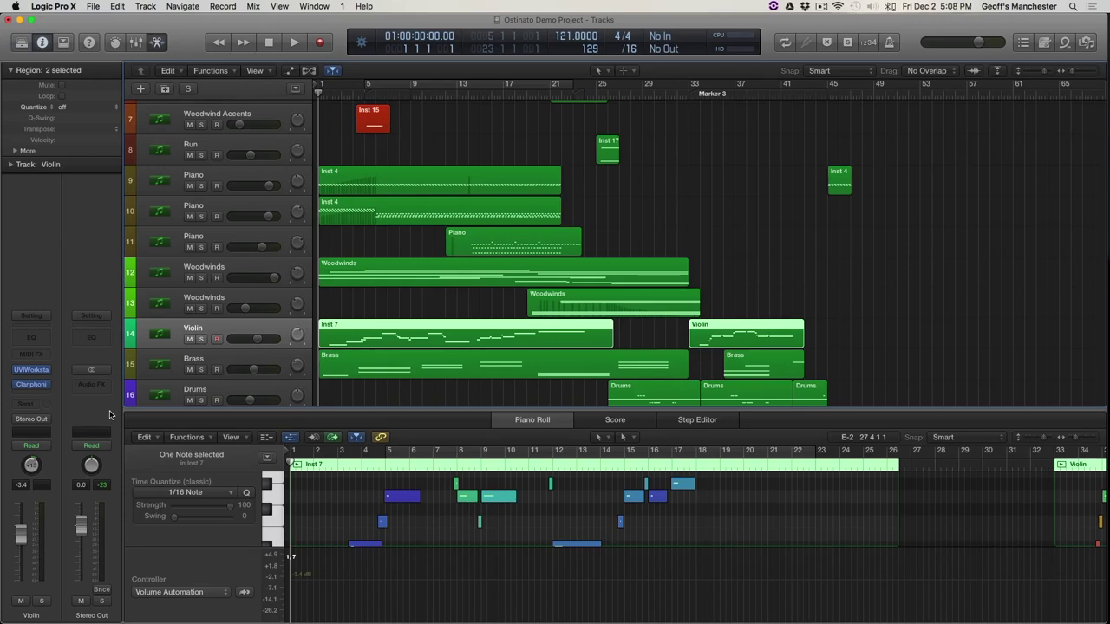
Open the Violin track's Clariphonic equalizer, place its window clear of the channel strips, and solo the Violin
{"action": "mouse_move", "coordinate": [35, 387]}
{"action": "left_click", "coordinate": [35, 386]}
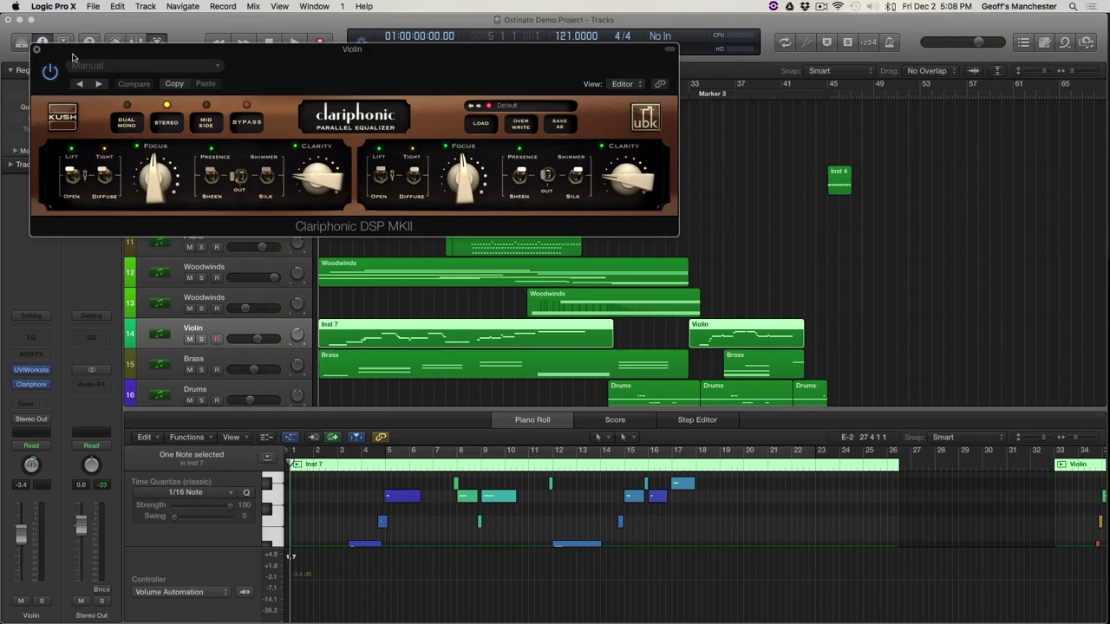
{"action": "left_click_drag", "start_coordinate": [62, 56], "coordinate": [238, 50]}
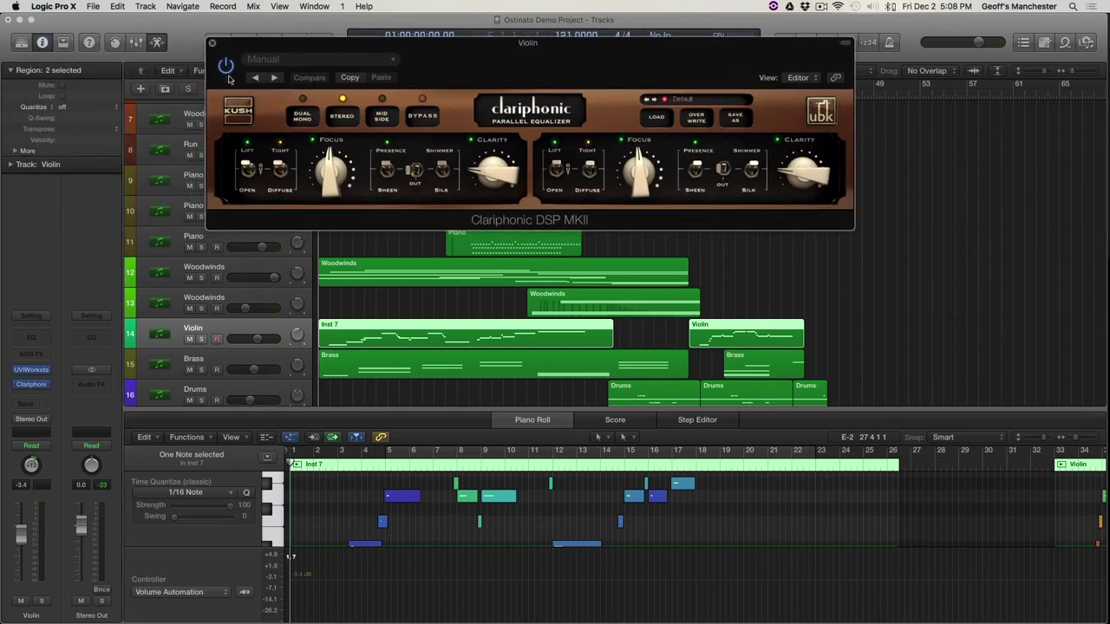
{"action": "left_click", "coordinate": [201, 339]}
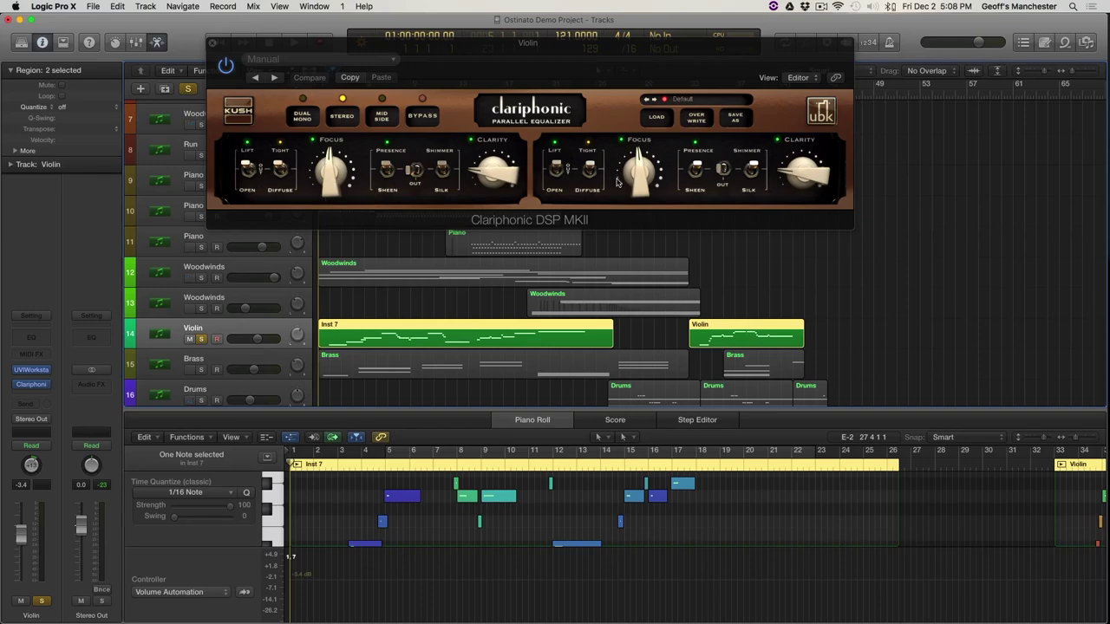
Slightly adjust the Clariphonic's Focus and Clarity, and play the soloed Violin from the start to compare it with the bypassed sound
{"action": "mouse_move", "coordinate": [336, 173]}
{"action": "left_mouse_down"}
{"action": "mouse_move", "coordinate": [334, 198]}
{"action": "mouse_move", "coordinate": [330, 182]}
{"action": "left_mouse_up"}
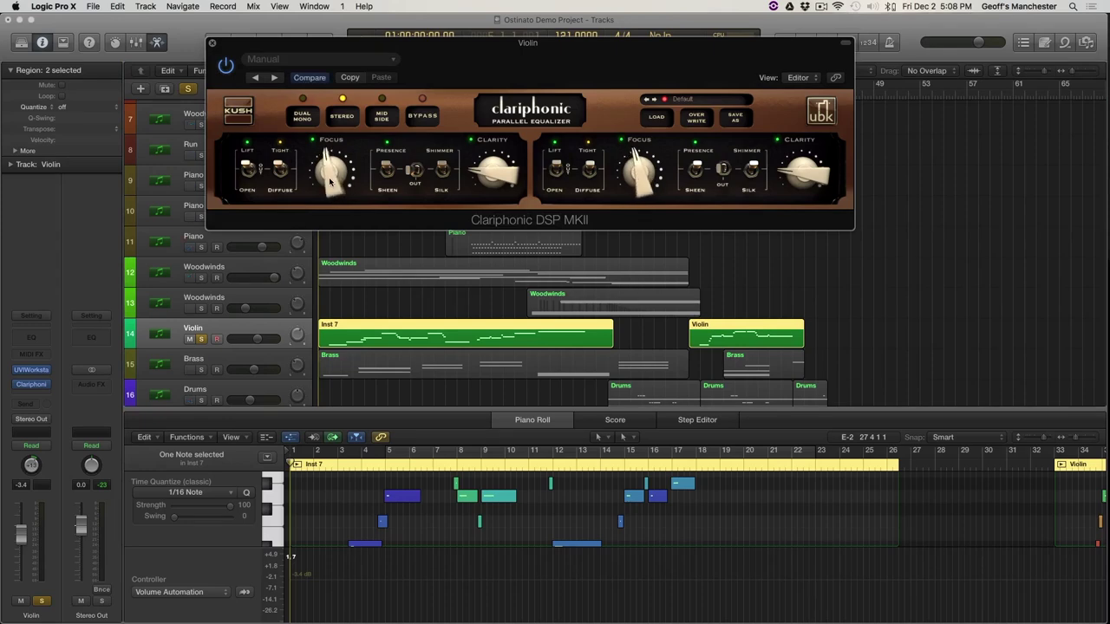
{"action": "left_click_drag", "start_coordinate": [501, 183], "coordinate": [497, 174]}
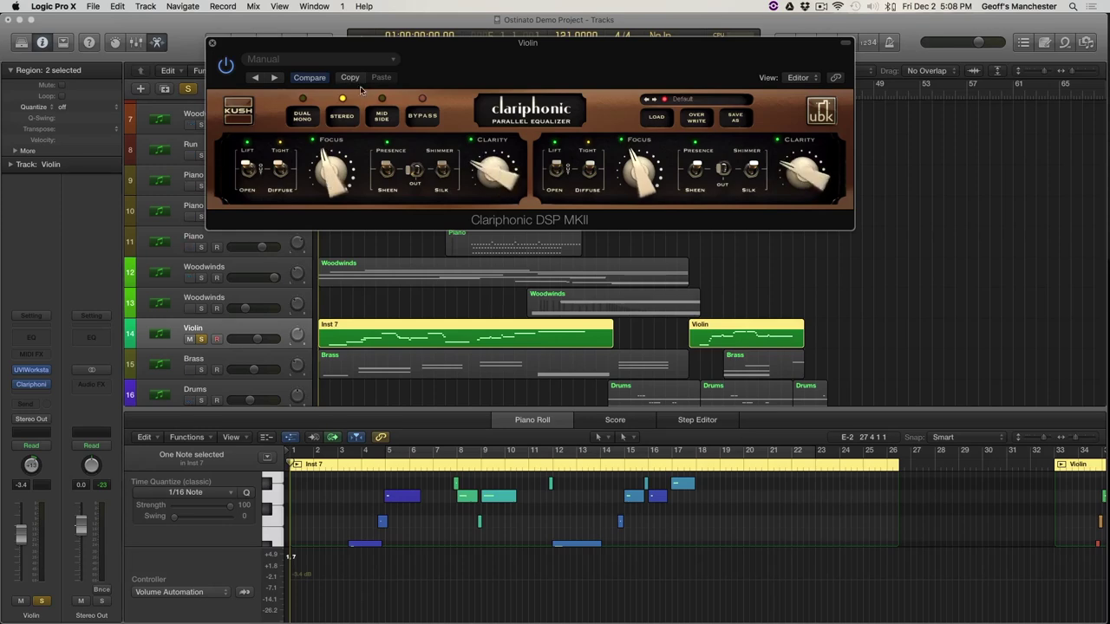
{"action": "left_click", "coordinate": [415, 111]}
{"action": "left_click", "coordinate": [415, 119]}
{"action": "key", "text": "space"}
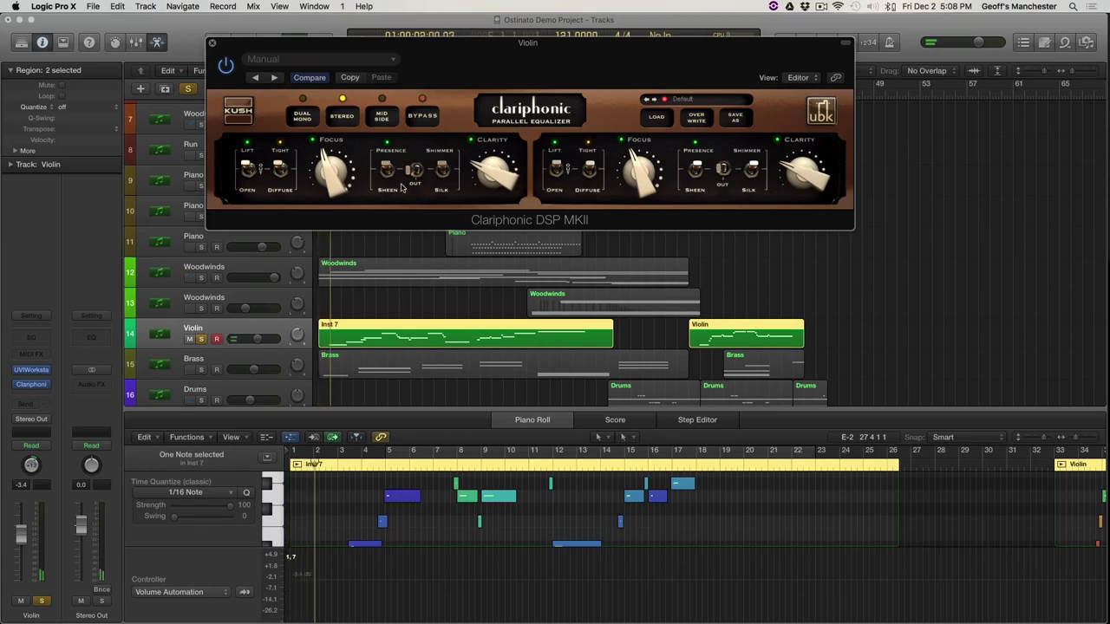
{"action": "left_click", "coordinate": [420, 122]}
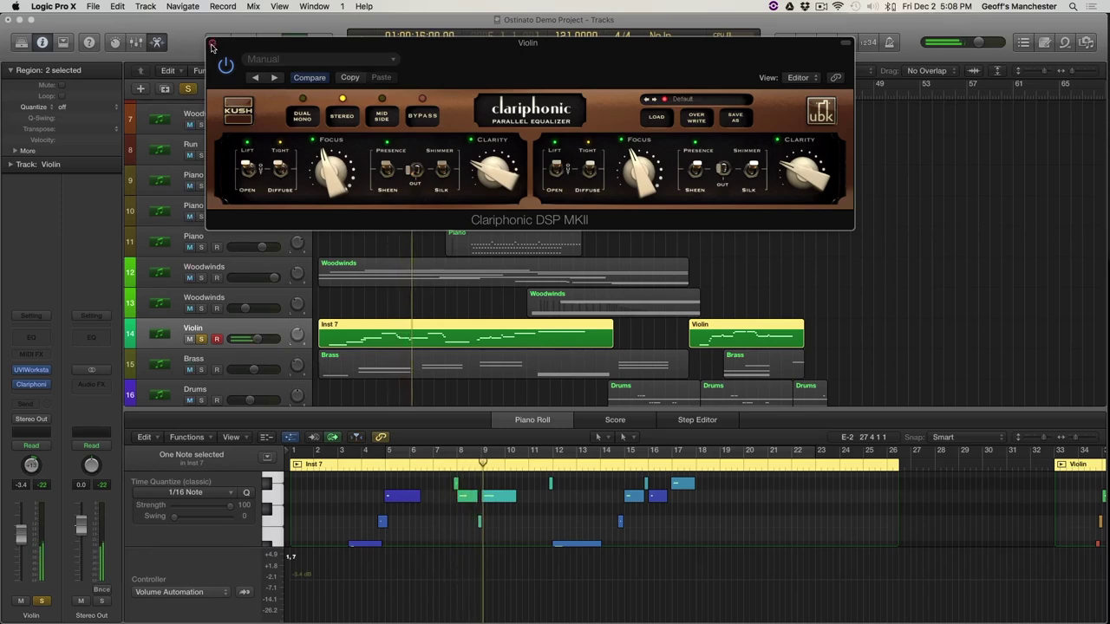
Open the Violin track's UVI Workstation instrument to show Bohemian Violin, and close both Violin plug-in windows
{"action": "left_click", "coordinate": [30, 371]}
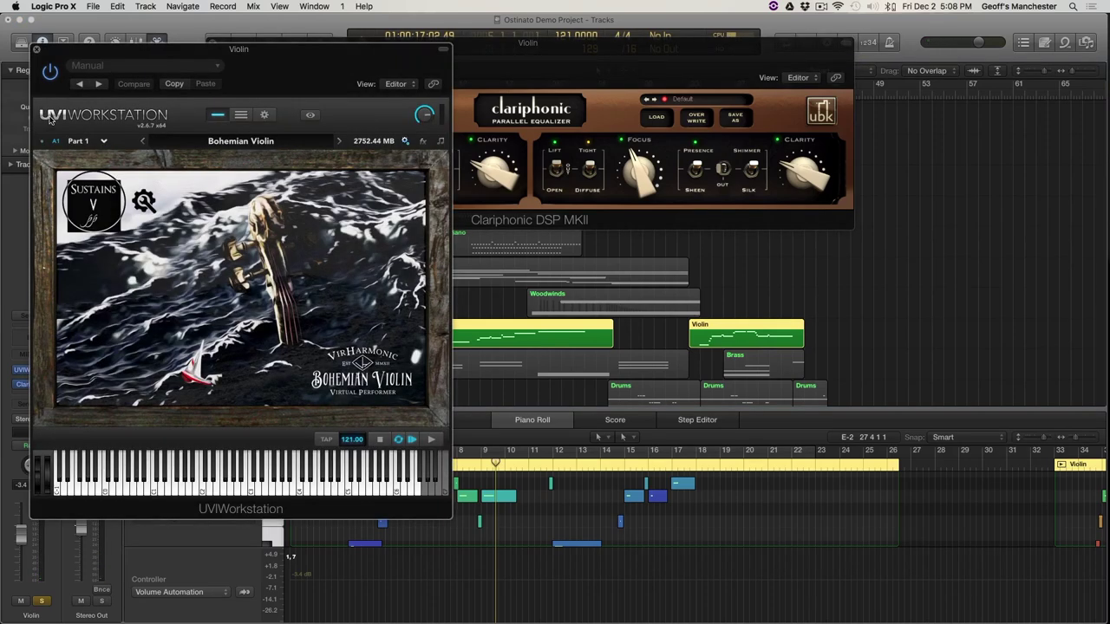
{"action": "left_click", "coordinate": [37, 50]}
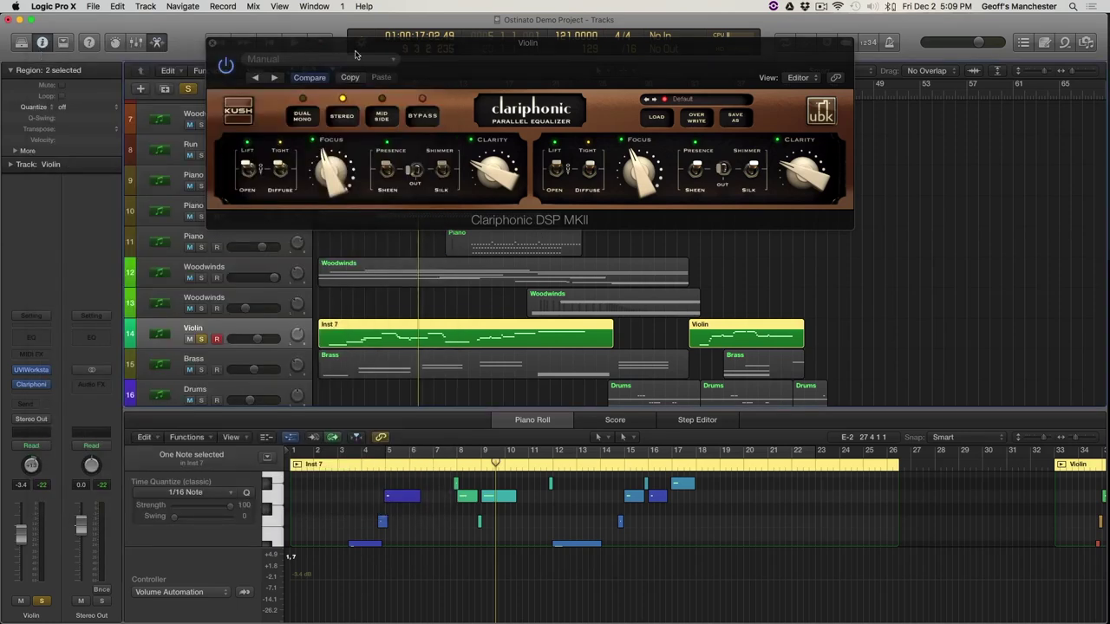
{"action": "left_click", "coordinate": [211, 45]}
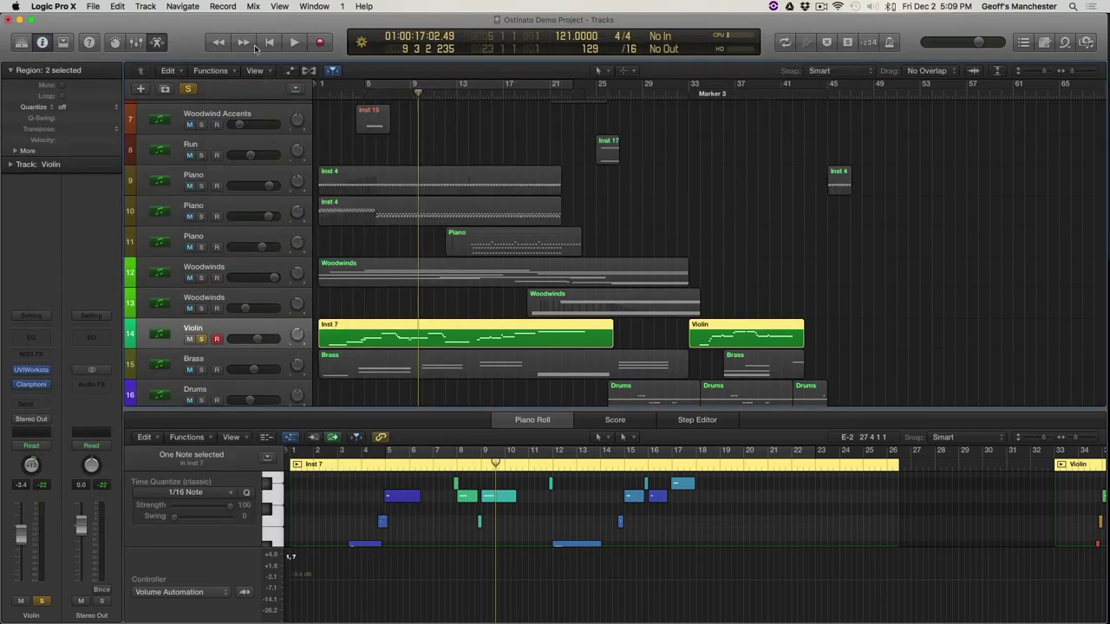
Clear the Violin solo, look over the tracks' regions, and set the playhead at bar 25
{"action": "left_click", "coordinate": [689, 95]}
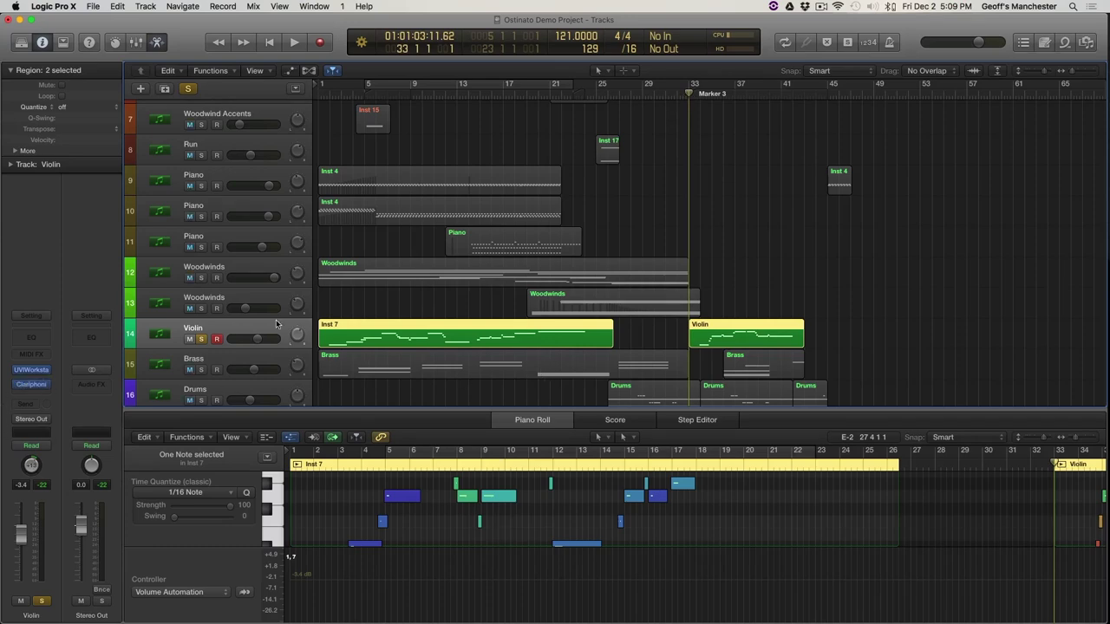
{"action": "left_click", "coordinate": [200, 339]}
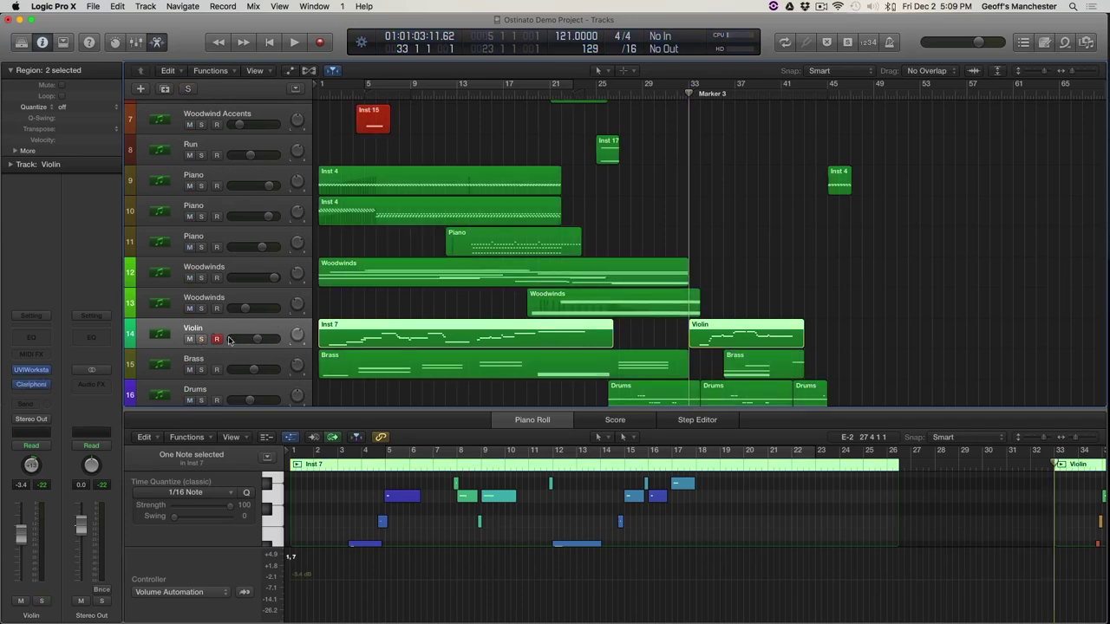
{"action": "scroll", "coordinate": [679, 285], "scroll_direction": "up", "scroll_amount": 5}
{"action": "scroll", "coordinate": [680, 286], "scroll_direction": "down", "scroll_amount": 7}
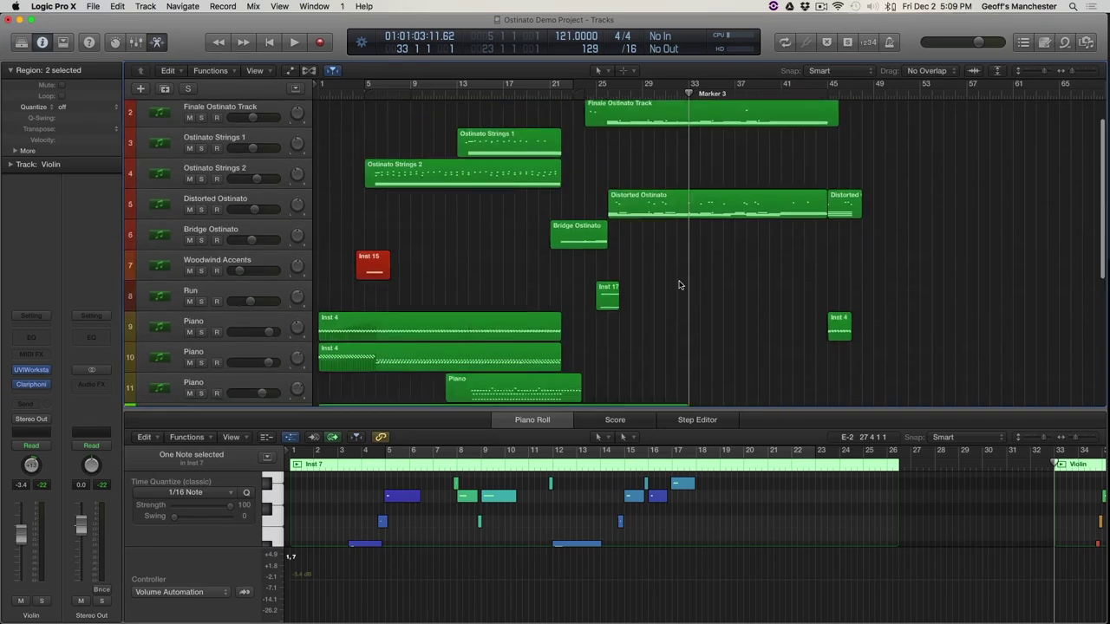
{"action": "scroll", "coordinate": [680, 285], "scroll_direction": "up", "scroll_amount": 2}
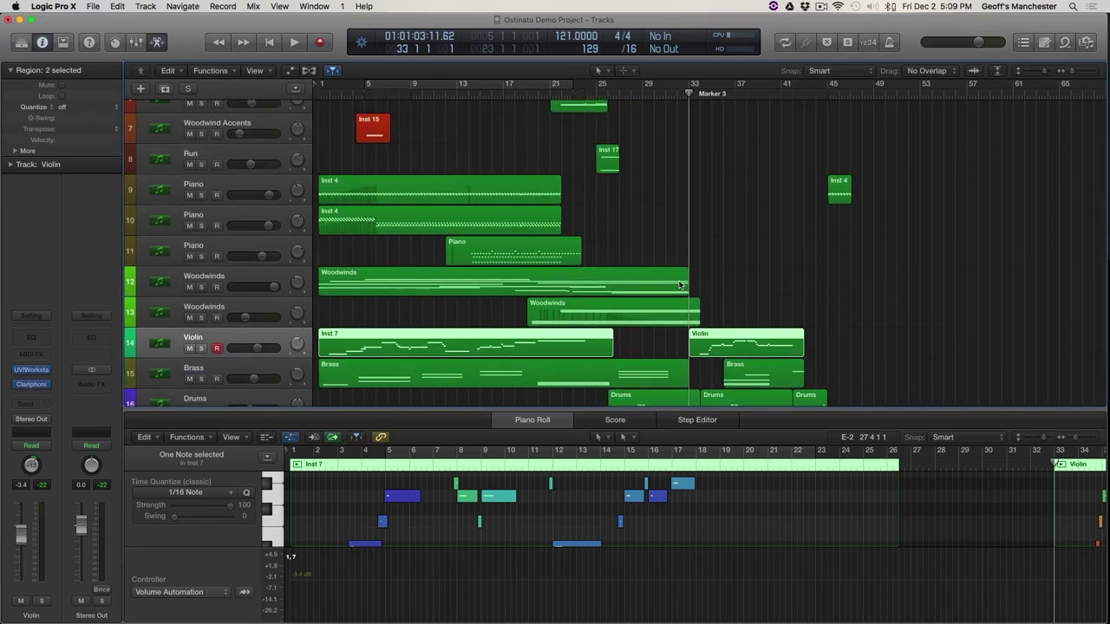
{"action": "scroll", "coordinate": [680, 285], "scroll_direction": "up", "scroll_amount": 3}
{"action": "scroll", "coordinate": [595, 157], "scroll_direction": "up", "scroll_amount": 2}
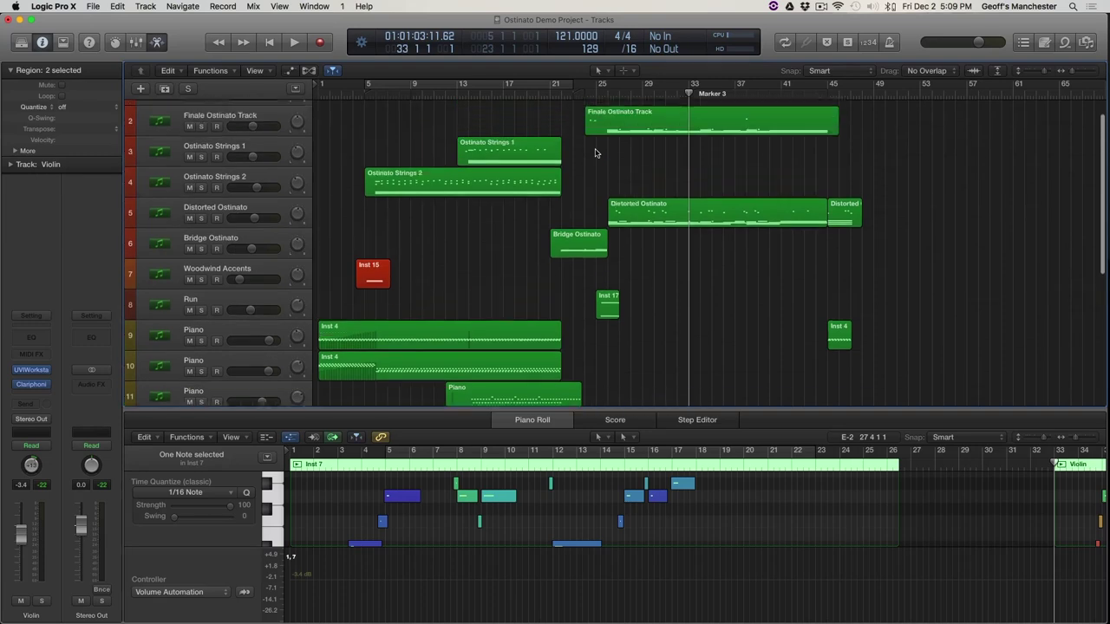
{"action": "left_click", "coordinate": [596, 94]}
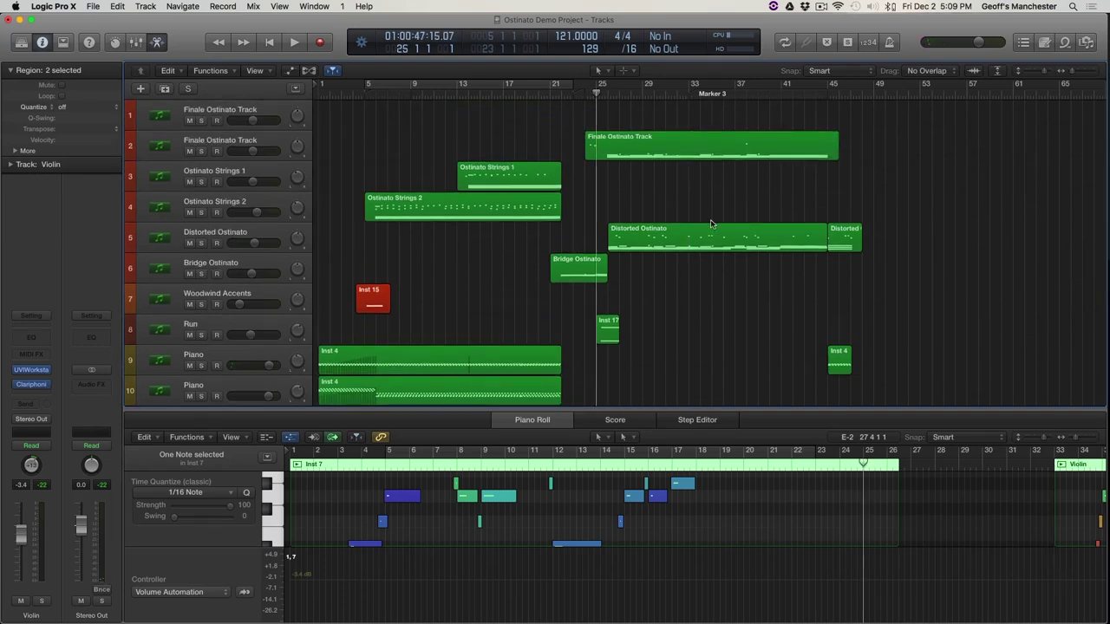
Play the full mix from bar 25 and reopen the Violin's Clariphonic equalizer, placing its window below the Violin regions
{"action": "scroll", "coordinate": [698, 276], "scroll_direction": "down", "scroll_amount": 5}
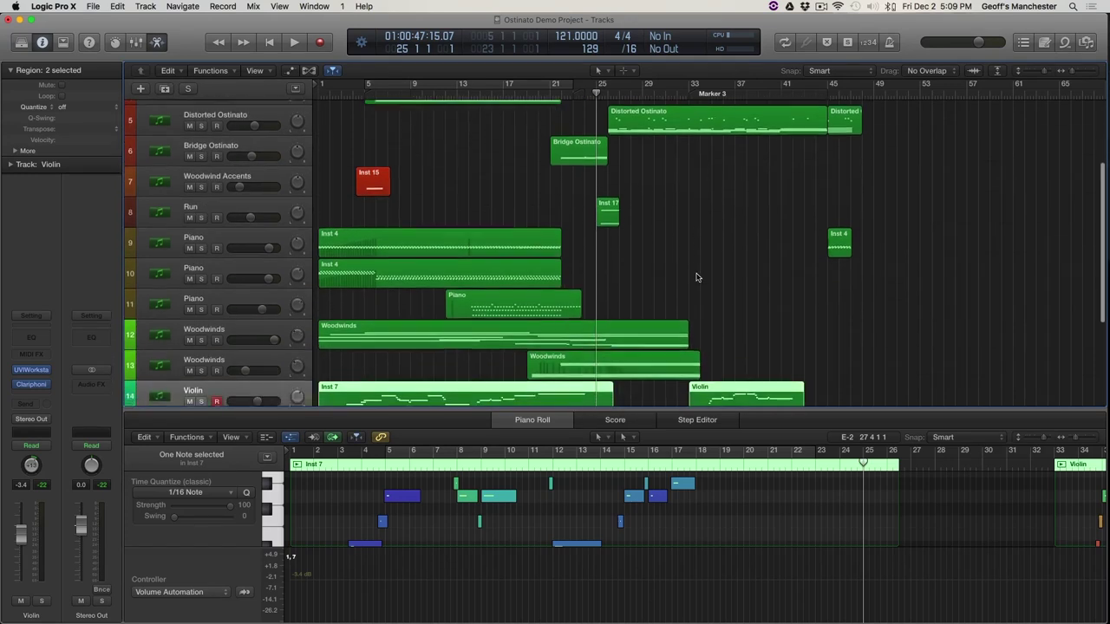
{"action": "scroll", "coordinate": [698, 278], "scroll_direction": "down", "scroll_amount": 1}
{"action": "key", "text": "space"}
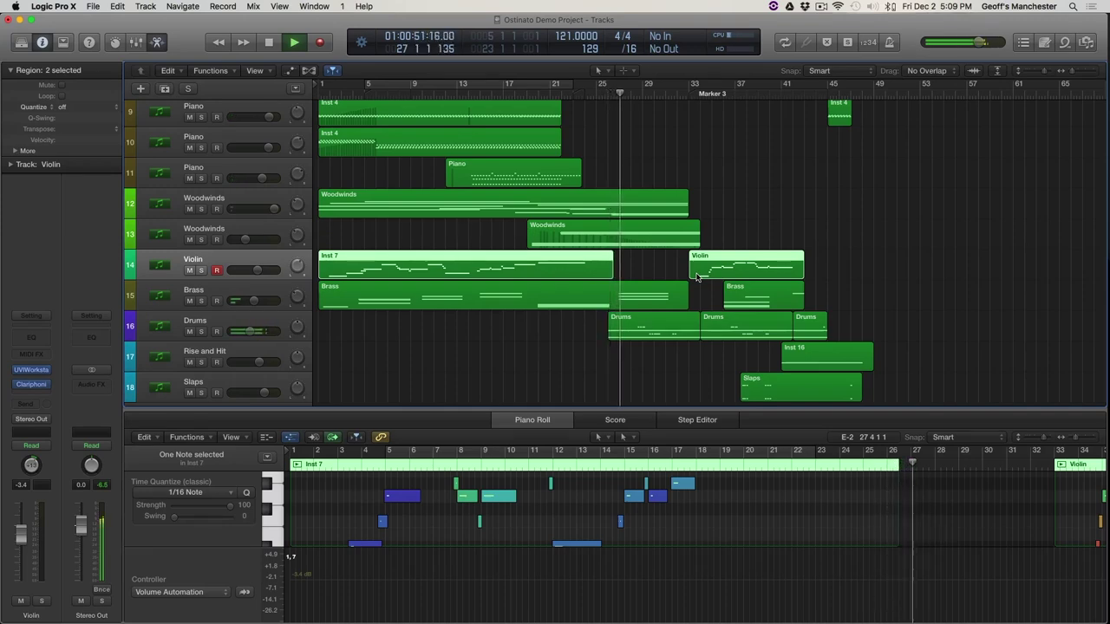
{"action": "left_click", "coordinate": [31, 384]}
{"action": "left_click_drag", "start_coordinate": [498, 58], "coordinate": [583, 339]}
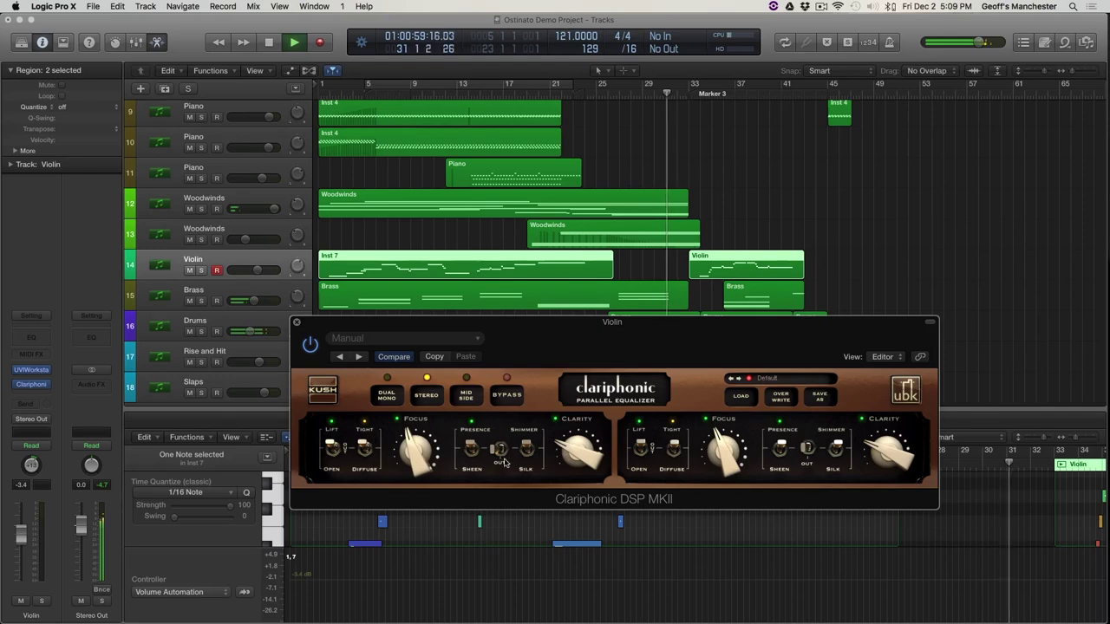
Toggle the Clariphonic's bypass repeatedly during the second Violin region to compare the sound, leave the equalizer active, and stop playback in bar 41
{"action": "left_click", "coordinate": [508, 396]}
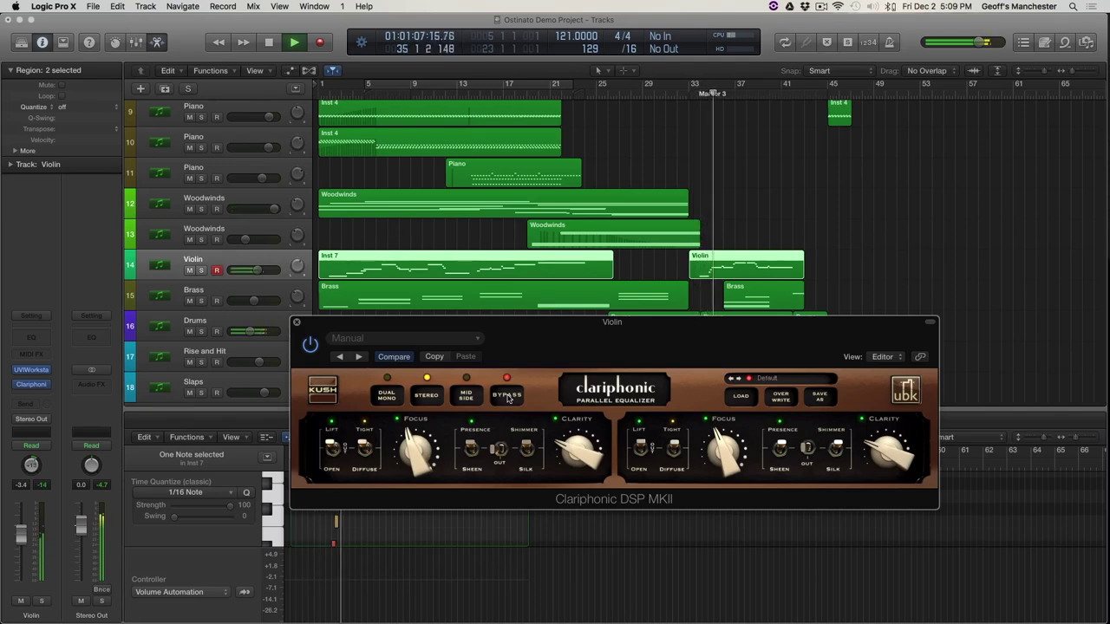
{"action": "left_click", "coordinate": [508, 396]}
{"action": "left_click", "coordinate": [508, 396]}
{"action": "left_click", "coordinate": [508, 396]}
{"action": "left_click", "coordinate": [508, 396]}
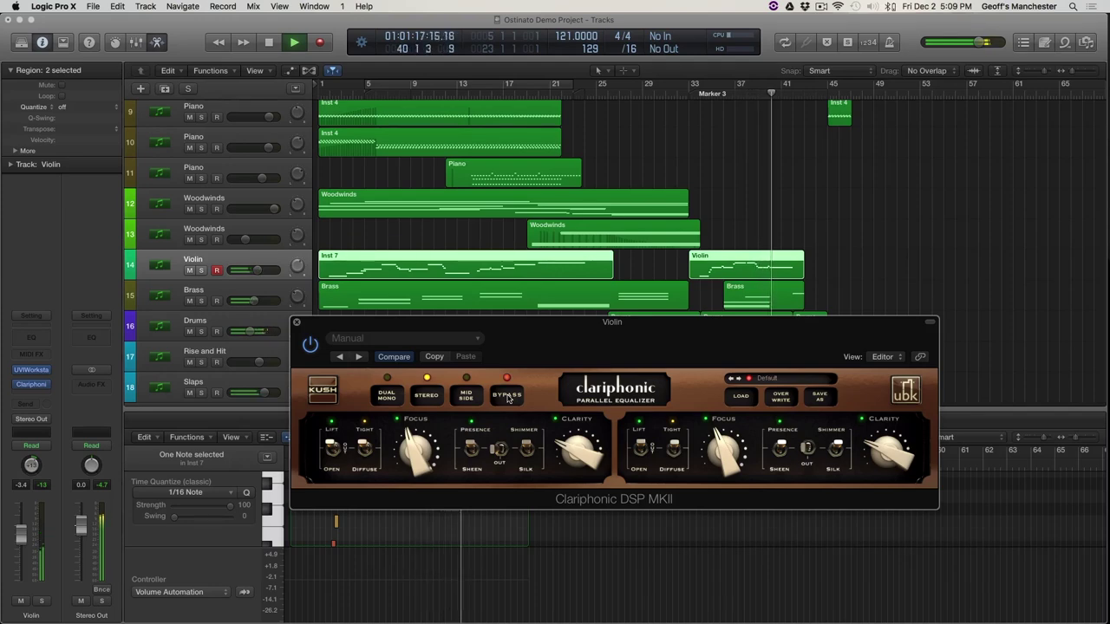
{"action": "left_click", "coordinate": [509, 396]}
{"action": "key", "text": "space"}
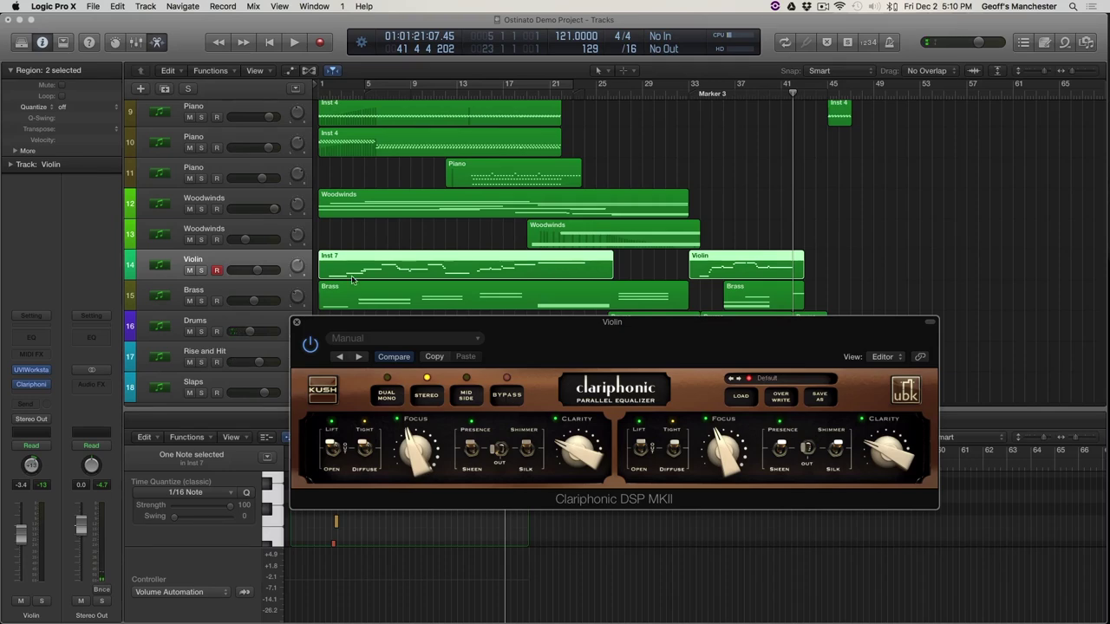
Close the Clariphonic equalizer window and select Brass track 15
{"action": "left_click", "coordinate": [298, 323]}
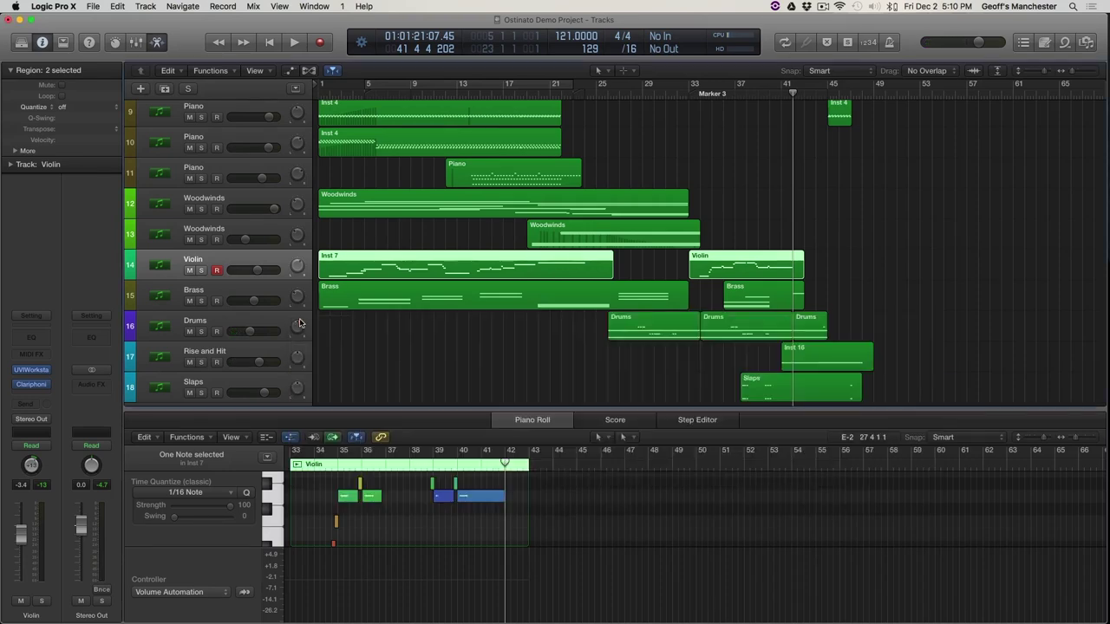
{"action": "left_click", "coordinate": [220, 286]}
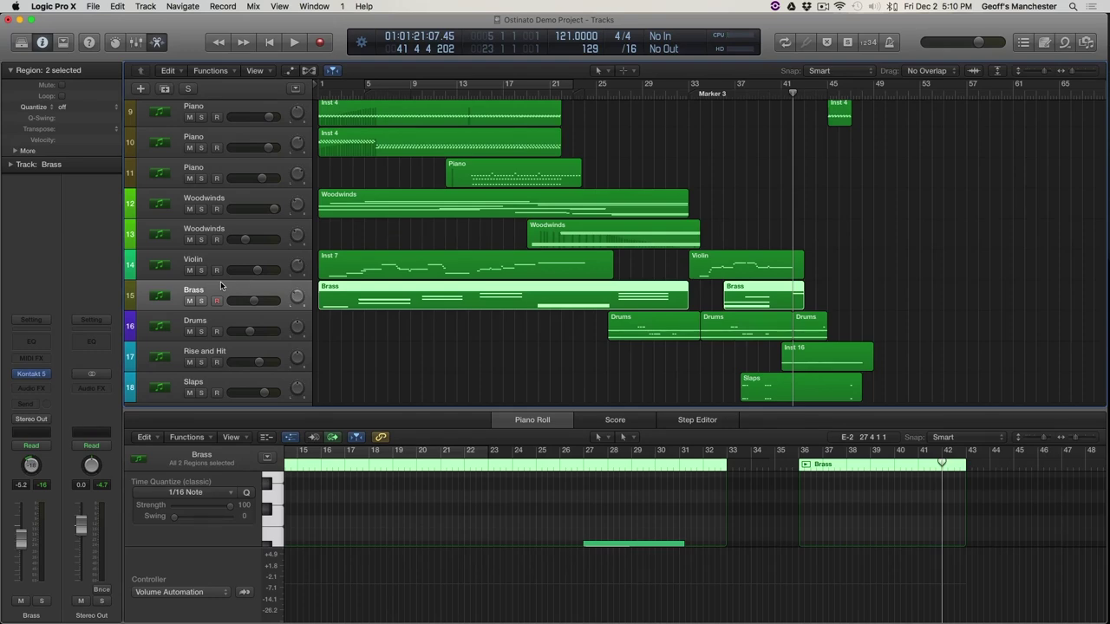
Play the soloed Brass track from the project start with its Kontakt Brass Ensemble window open beside the track list
{"action": "key", "text": "Return"}
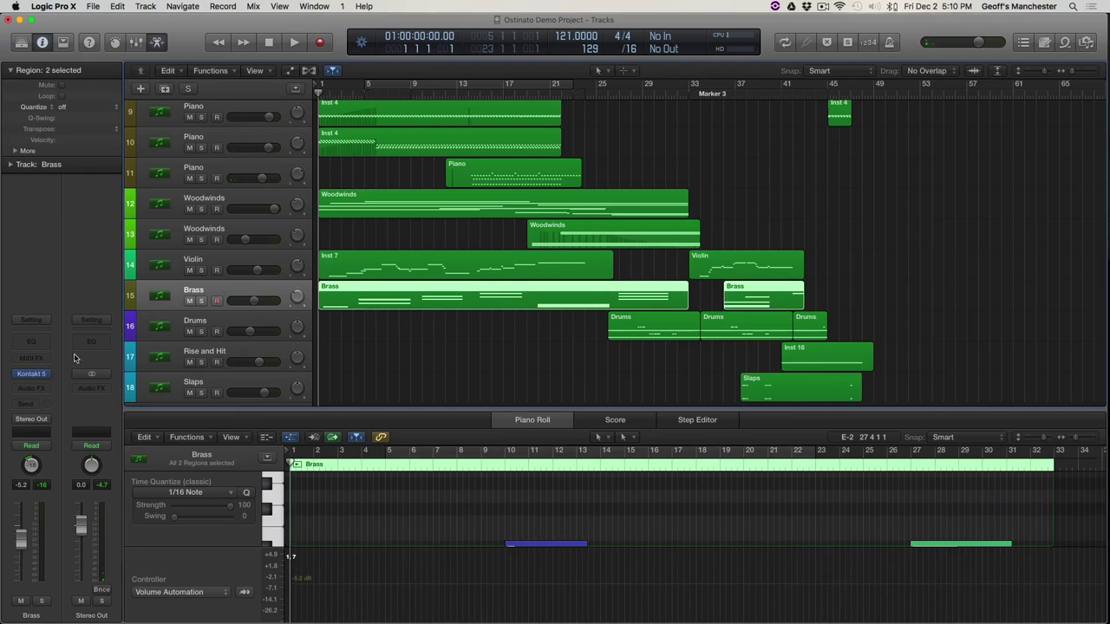
{"action": "left_click", "coordinate": [33, 375]}
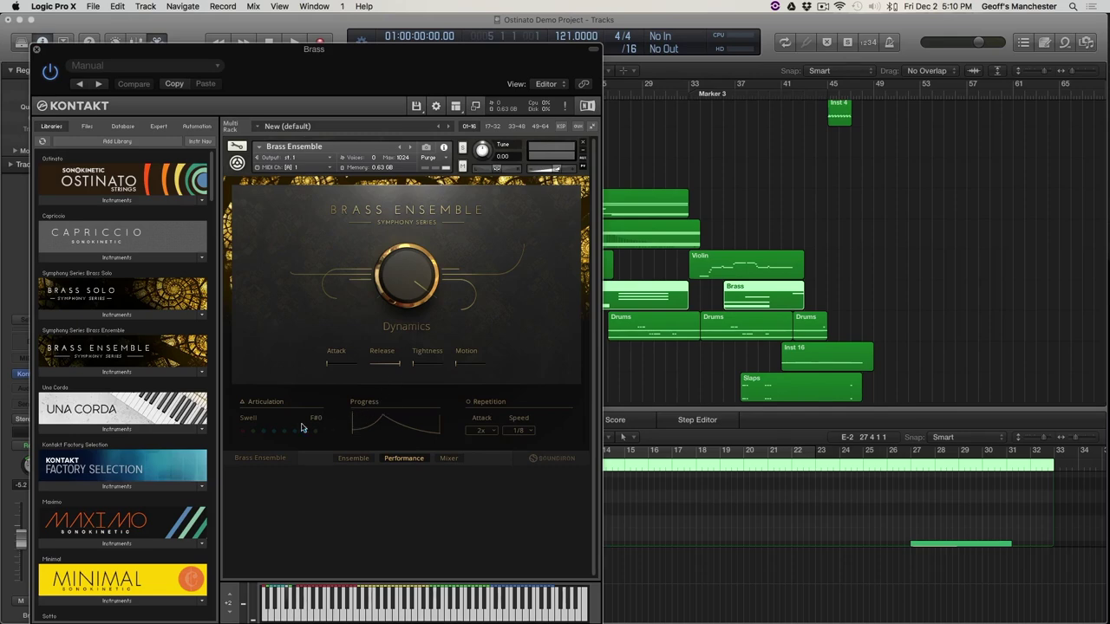
{"action": "left_click_drag", "start_coordinate": [287, 91], "coordinate": [737, 70]}
{"action": "left_click", "coordinate": [201, 300]}
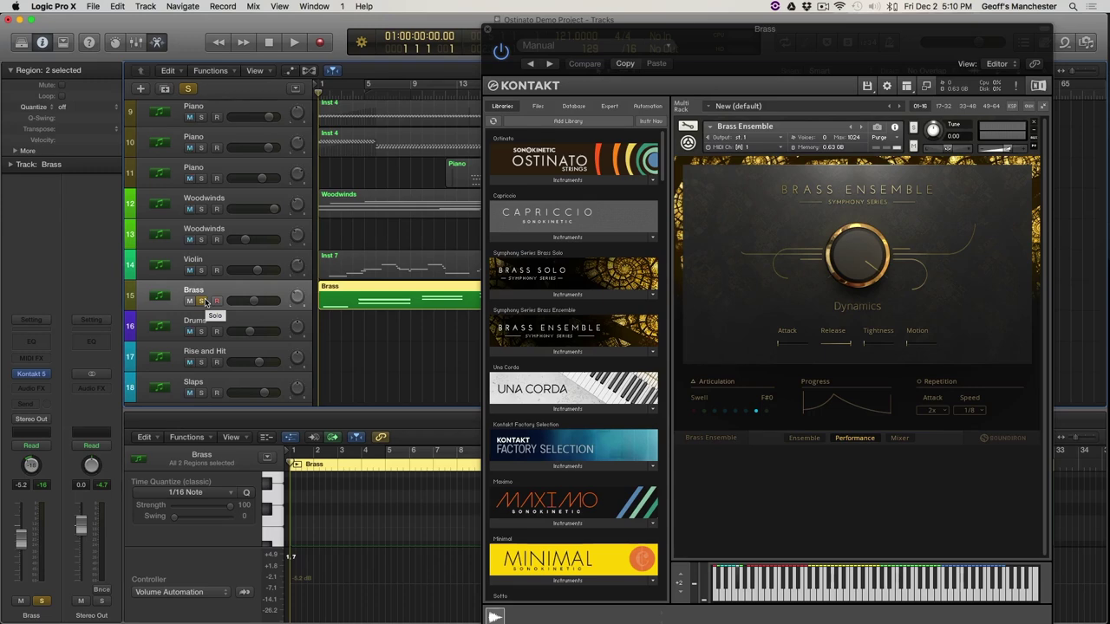
{"action": "key", "text": "space"}
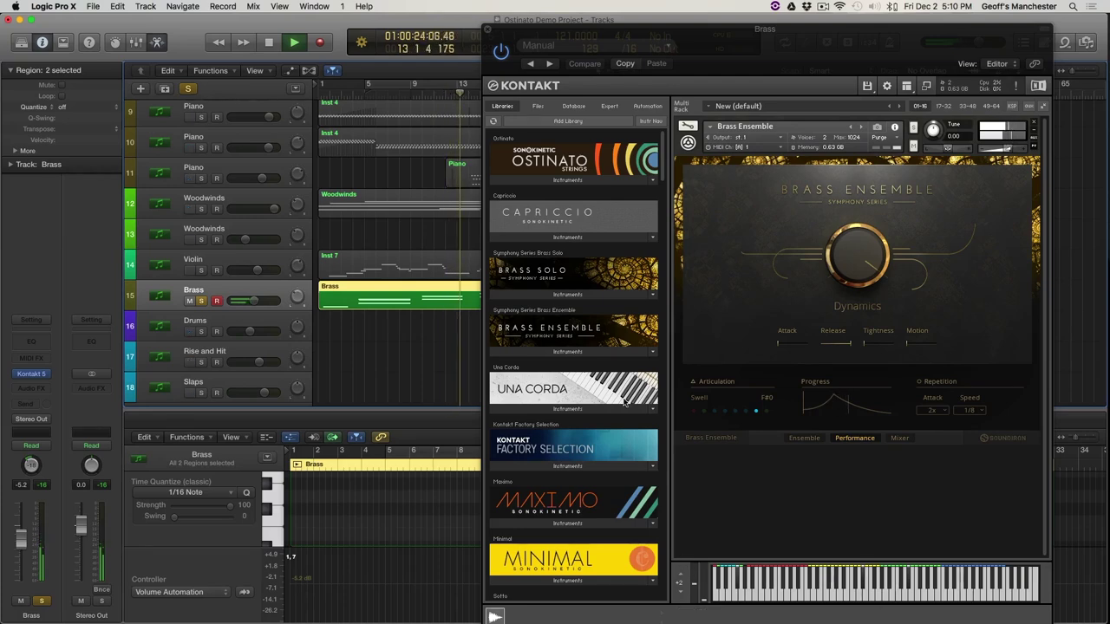
{"action": "left_click_drag", "start_coordinate": [702, 44], "coordinate": [790, 20]}
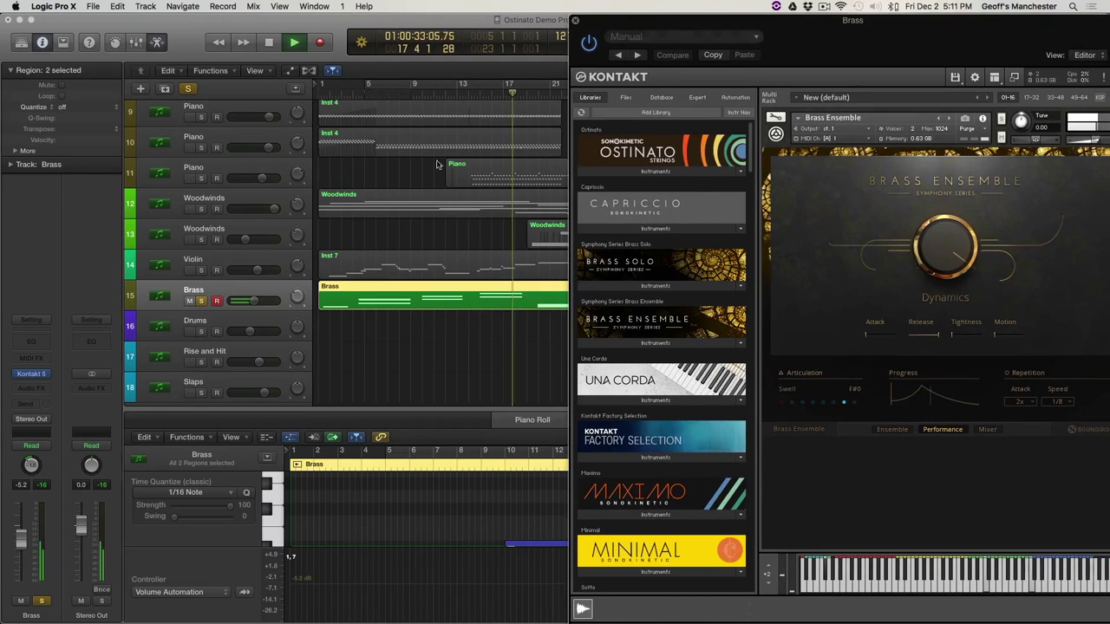
Toggle the Brass solo during playback to compare it with the full mix, leave it unsoloed, close its Kontakt window and stop playback
{"action": "left_click", "coordinate": [201, 301]}
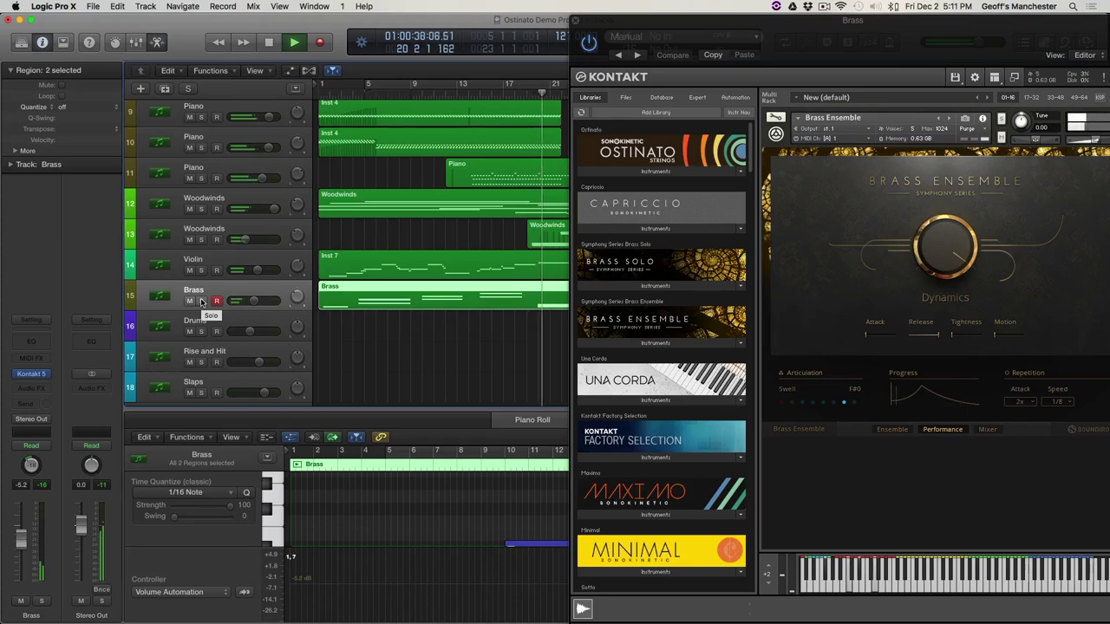
{"action": "left_click", "coordinate": [201, 301]}
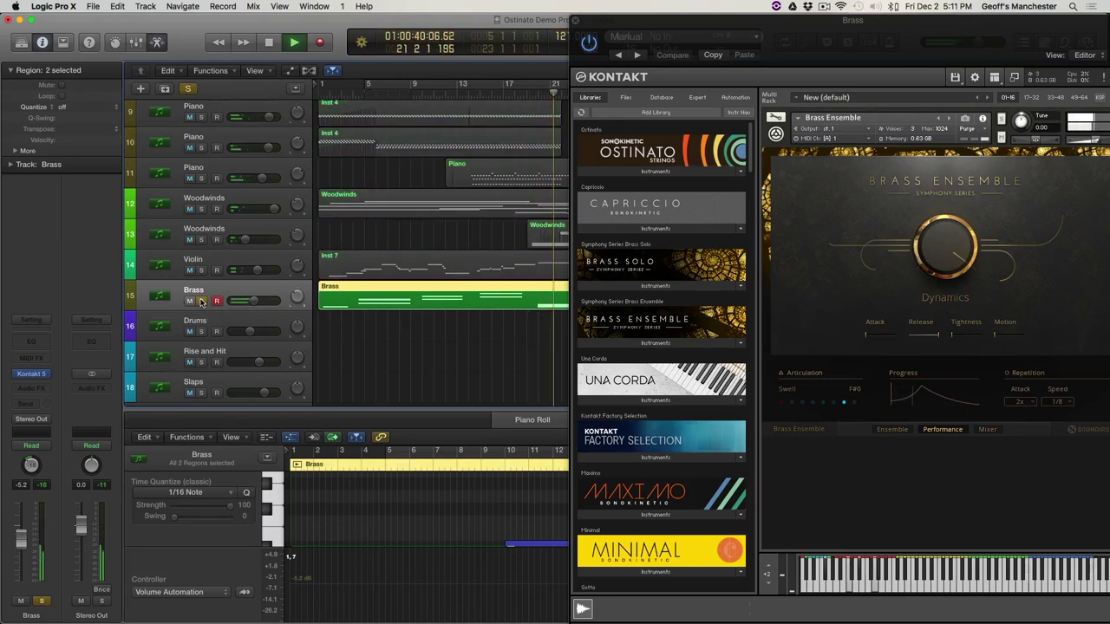
{"action": "left_click", "coordinate": [201, 301]}
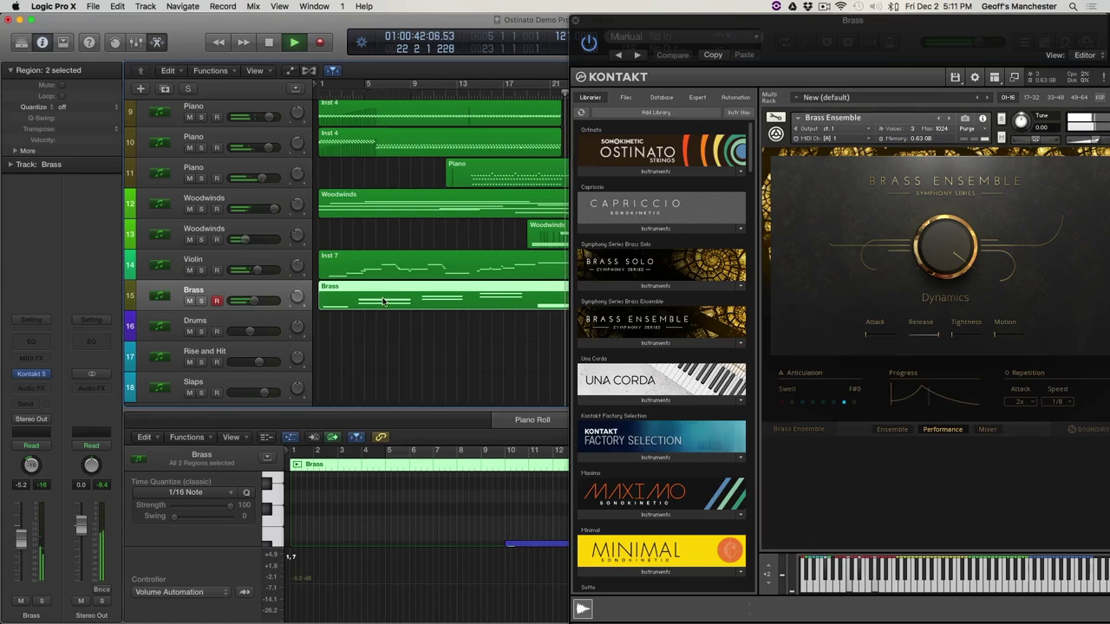
{"action": "left_click", "coordinate": [575, 19]}
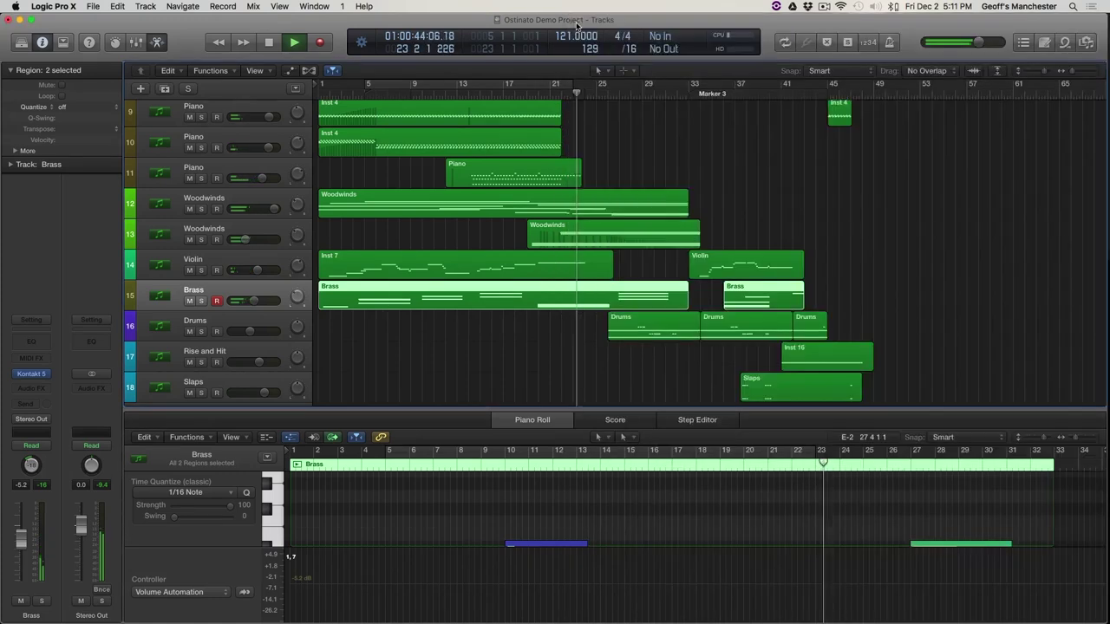
{"action": "key", "text": "space"}
Select Drums track 16, look over its Action Strikes ensemble in Kontakt, and close the instrument window
{"action": "left_click", "coordinate": [231, 323]}
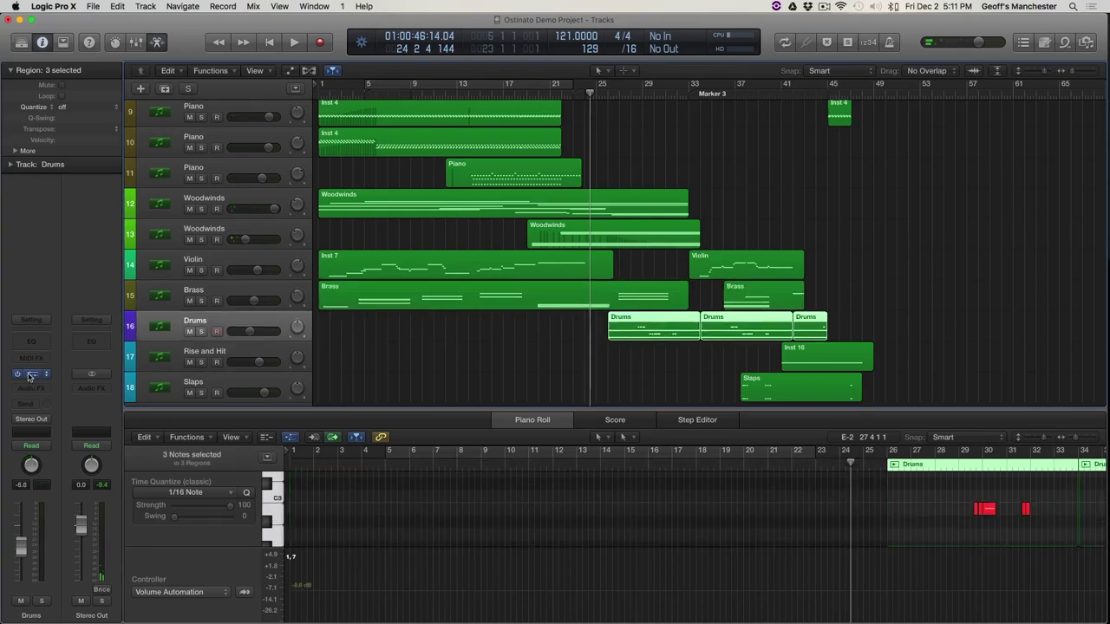
{"action": "key", "text": "v"}
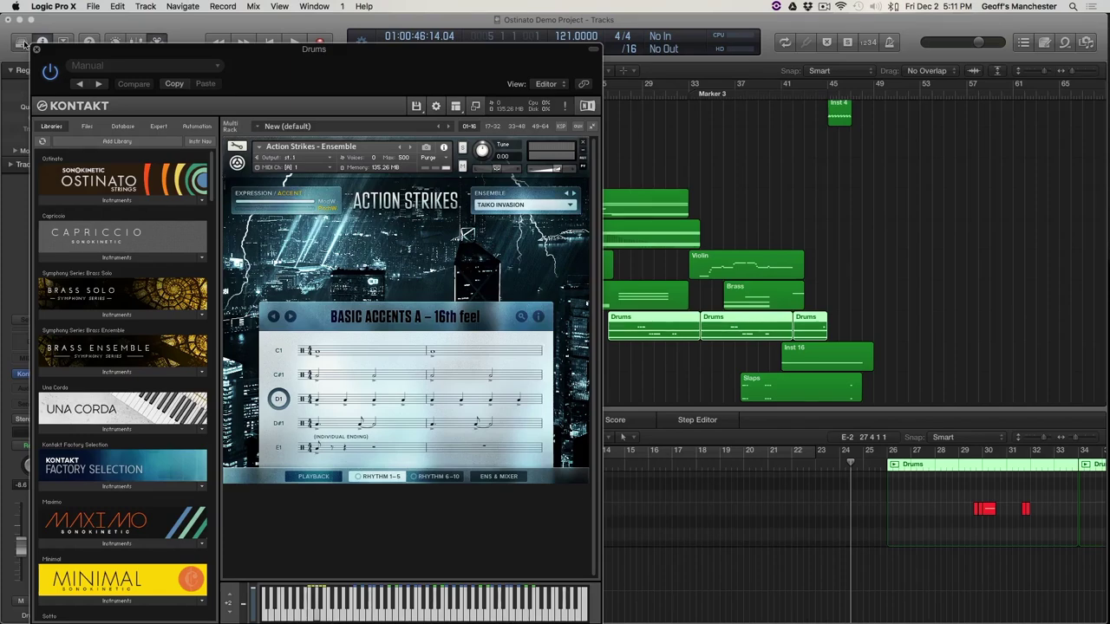
{"action": "left_click_drag", "start_coordinate": [68, 50], "coordinate": [605, 58]}
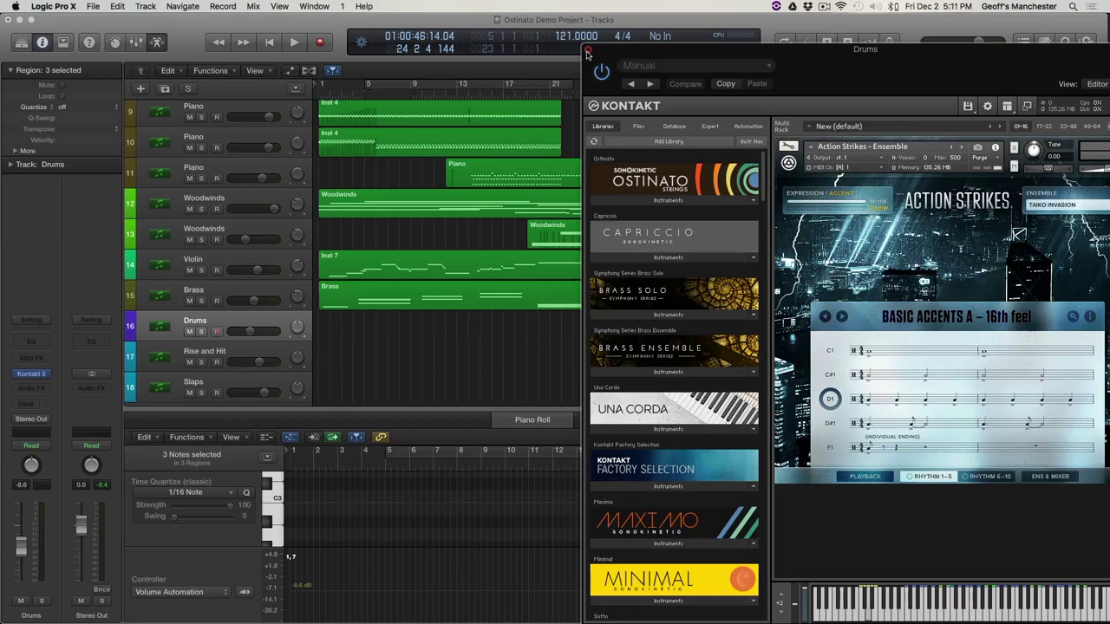
{"action": "left_click", "coordinate": [587, 51]}
Play the soloed Drums from bar 26, examine their notes across the three regions in the Piano Roll, and stop playback in bar 32
{"action": "key", "text": "shift+space"}
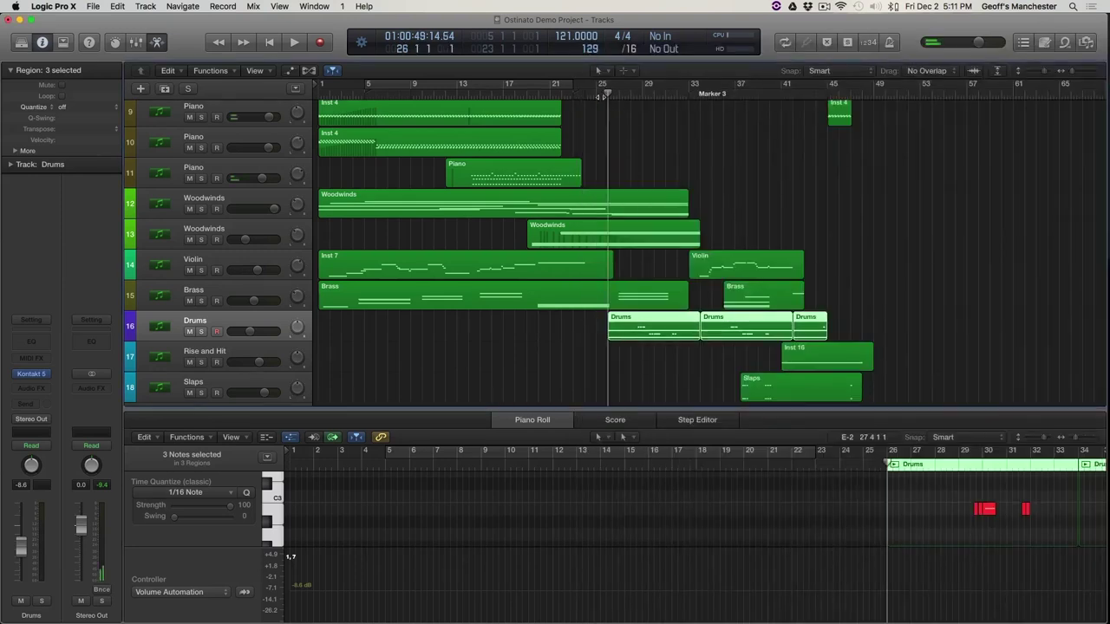
{"action": "left_click", "coordinate": [200, 332]}
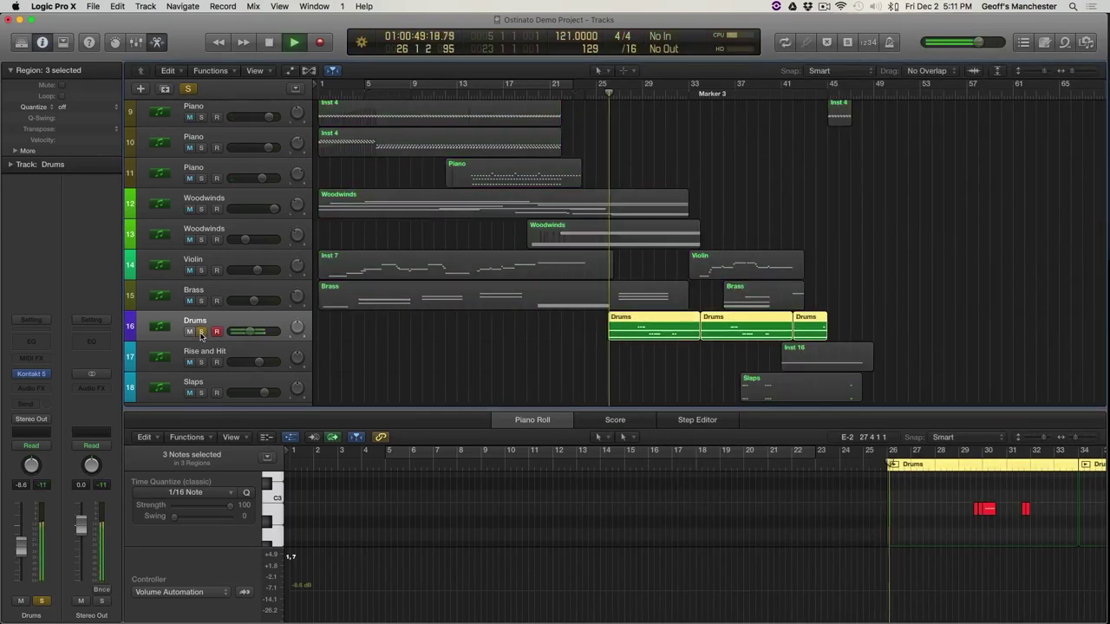
{"action": "scroll", "coordinate": [935, 570], "scroll_direction": "right", "scroll_amount": 5}
{"action": "scroll", "coordinate": [935, 570], "scroll_direction": "right", "scroll_amount": 2}
{"action": "scroll", "coordinate": [902, 560], "scroll_direction": "up", "scroll_amount": 3}
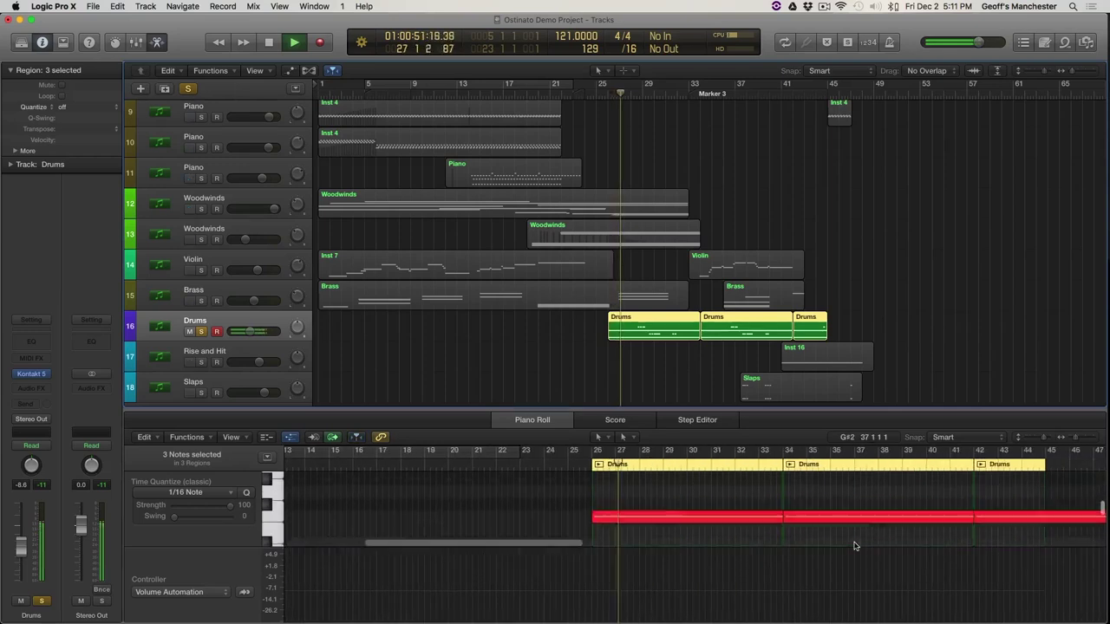
{"action": "scroll", "coordinate": [854, 545], "scroll_direction": "up", "scroll_amount": 2}
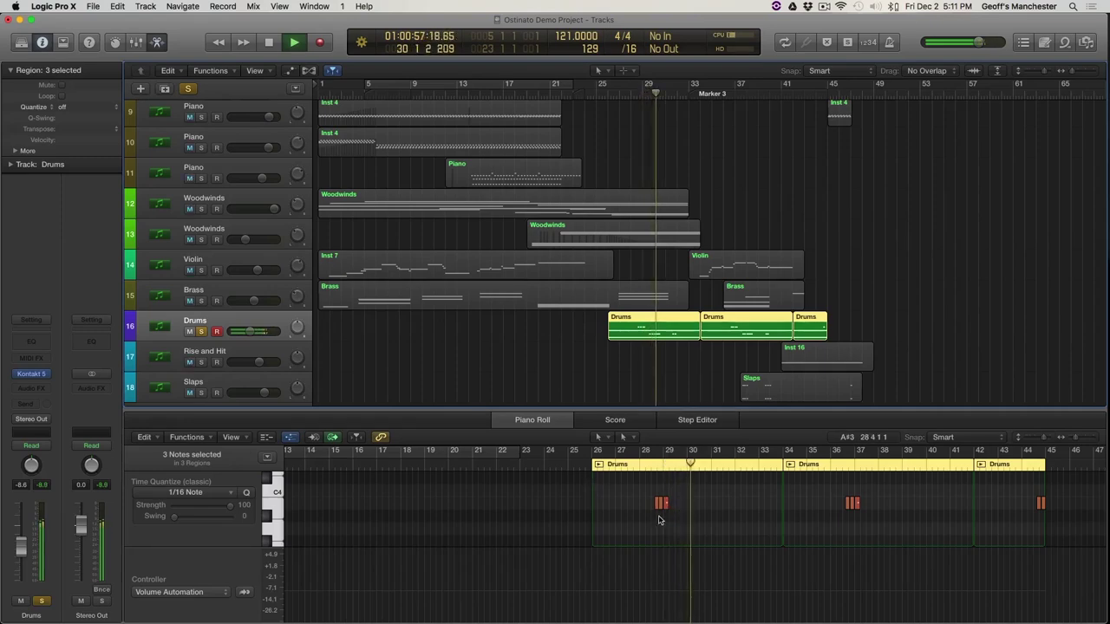
{"action": "scroll", "coordinate": [659, 520], "scroll_direction": "down", "scroll_amount": 4}
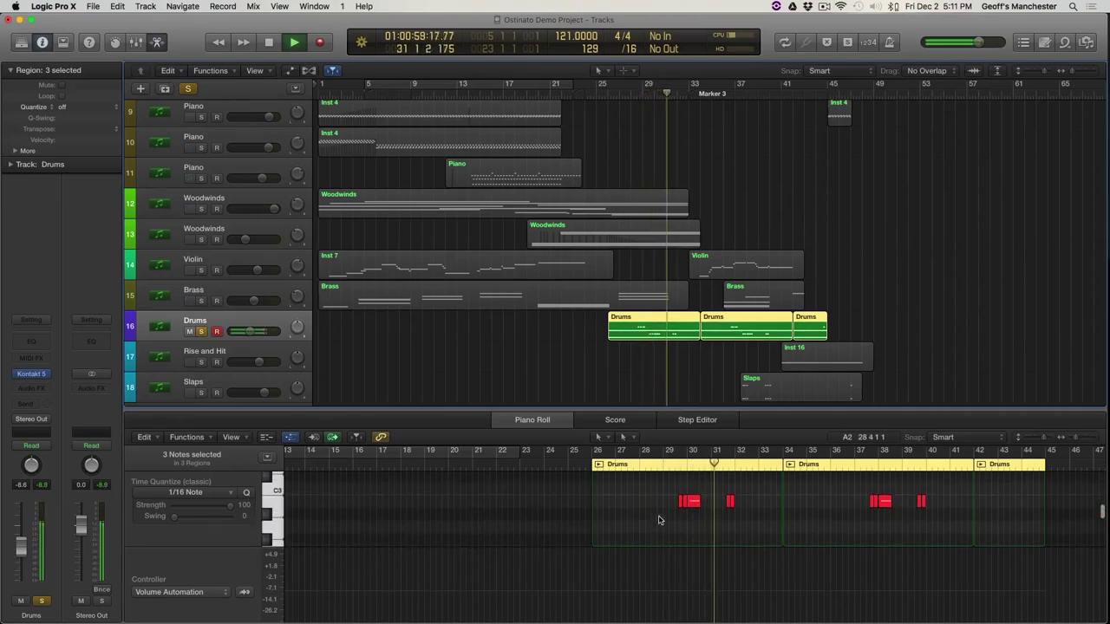
{"action": "scroll", "coordinate": [682, 523], "scroll_direction": "up", "scroll_amount": 3}
{"action": "scroll", "coordinate": [682, 523], "scroll_direction": "down", "scroll_amount": 2}
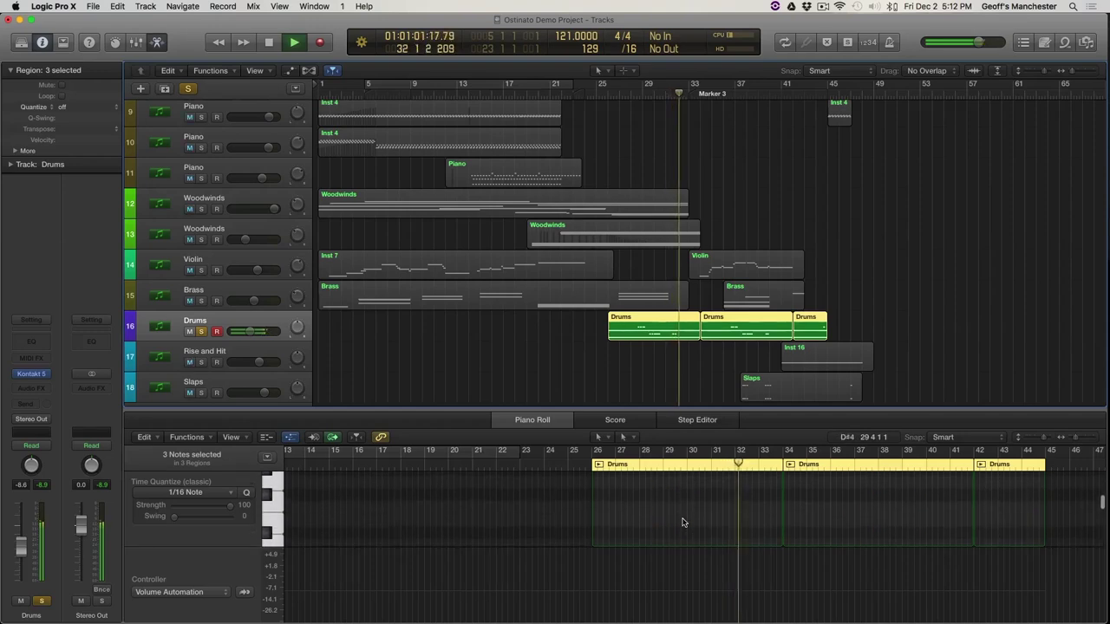
{"action": "key", "text": "space"}
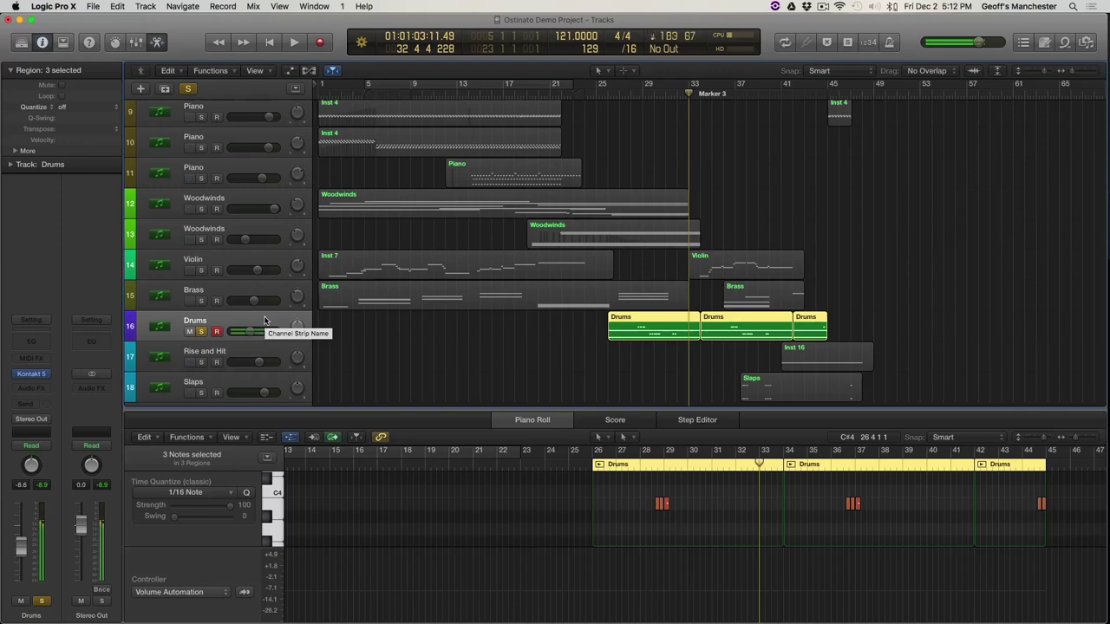
Reopen the Drums' Kontakt instrument fully in view, examine the Action Strikes rhythm notation, and close its window
{"action": "mouse_move", "coordinate": [31, 378]}
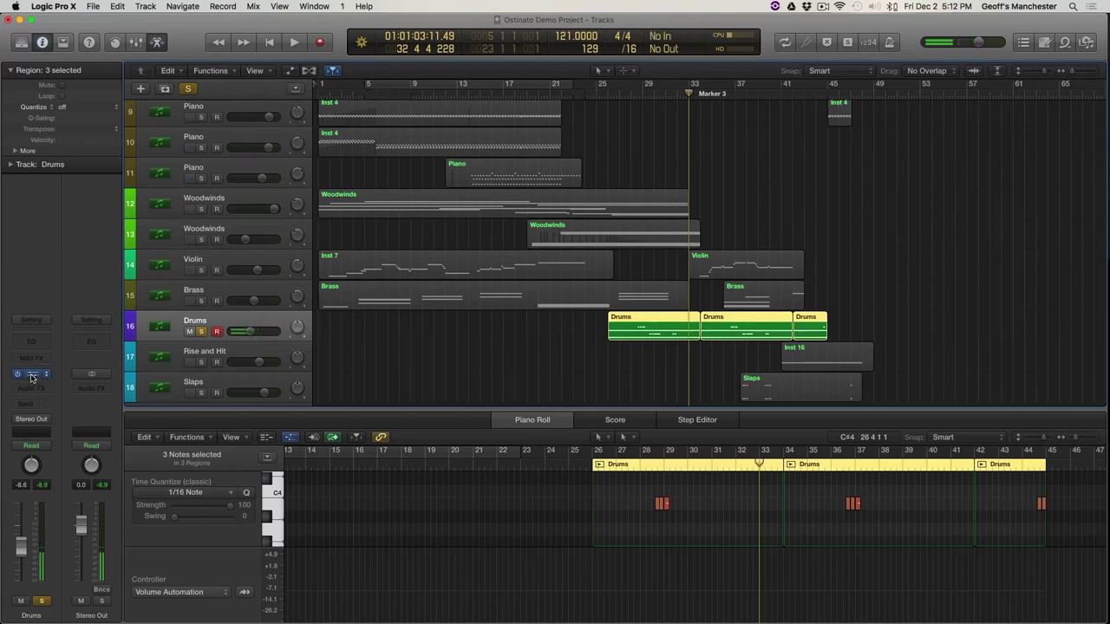
{"action": "left_click", "coordinate": [31, 376]}
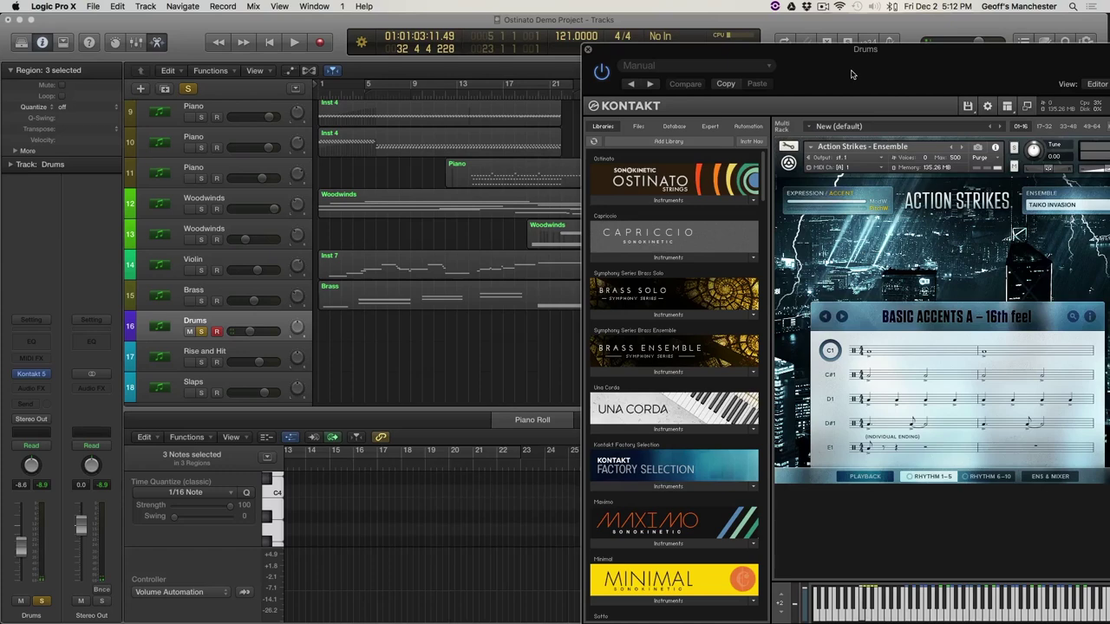
{"action": "left_click_drag", "start_coordinate": [852, 71], "coordinate": [685, 9]}
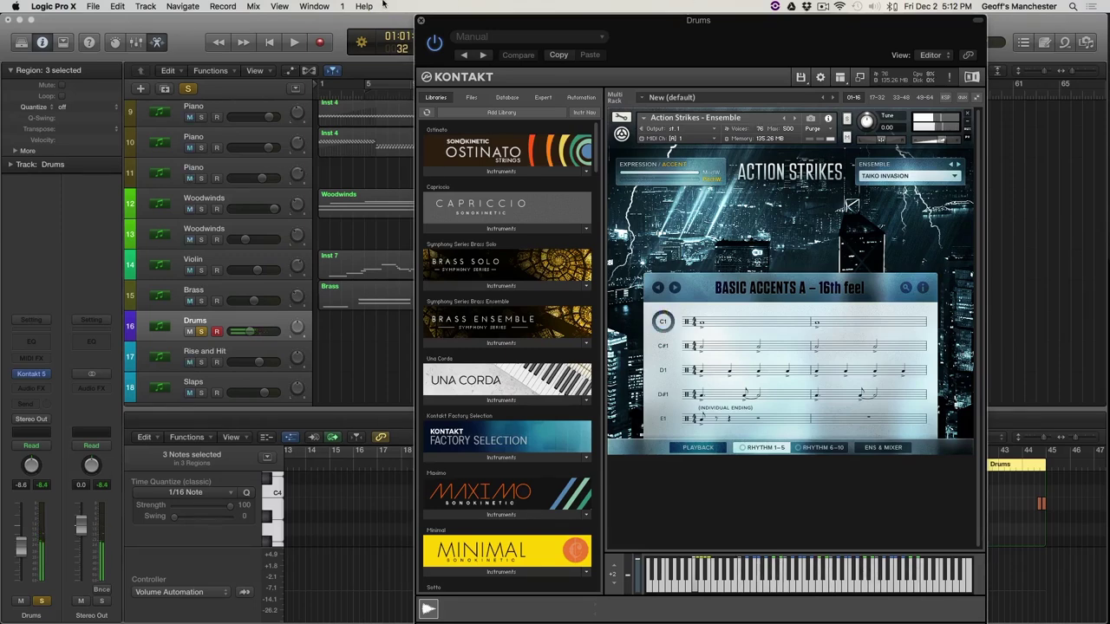
{"action": "left_click", "coordinate": [420, 20]}
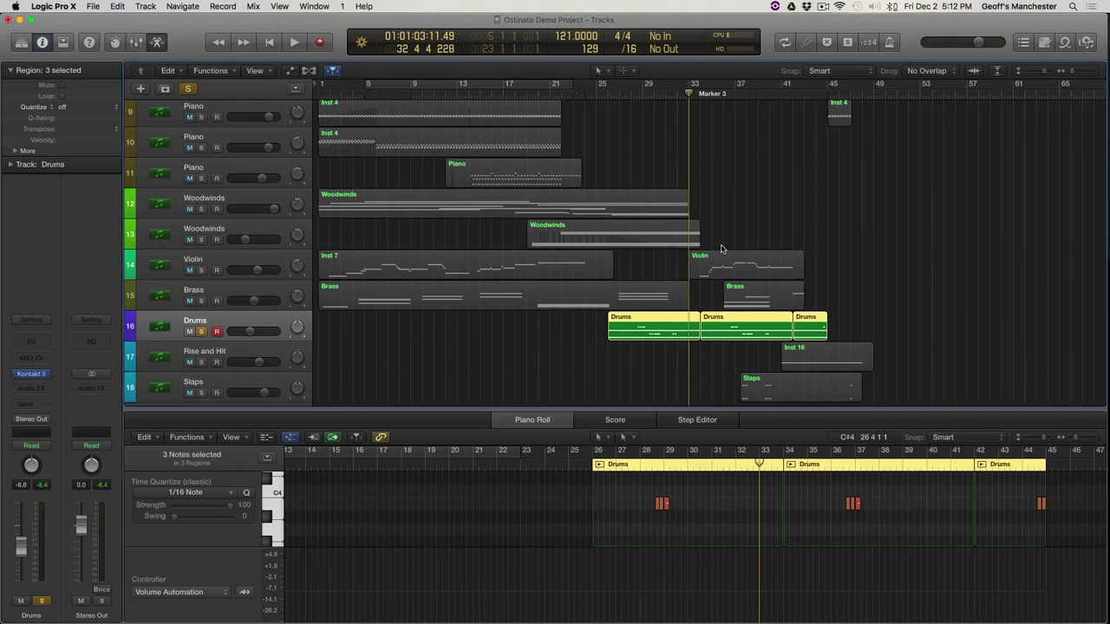
Select Rise and Hit track 17, set the playhead at bar 41, and check the track's PlatinumVerb settings before closing them
{"action": "left_click", "coordinate": [264, 351]}
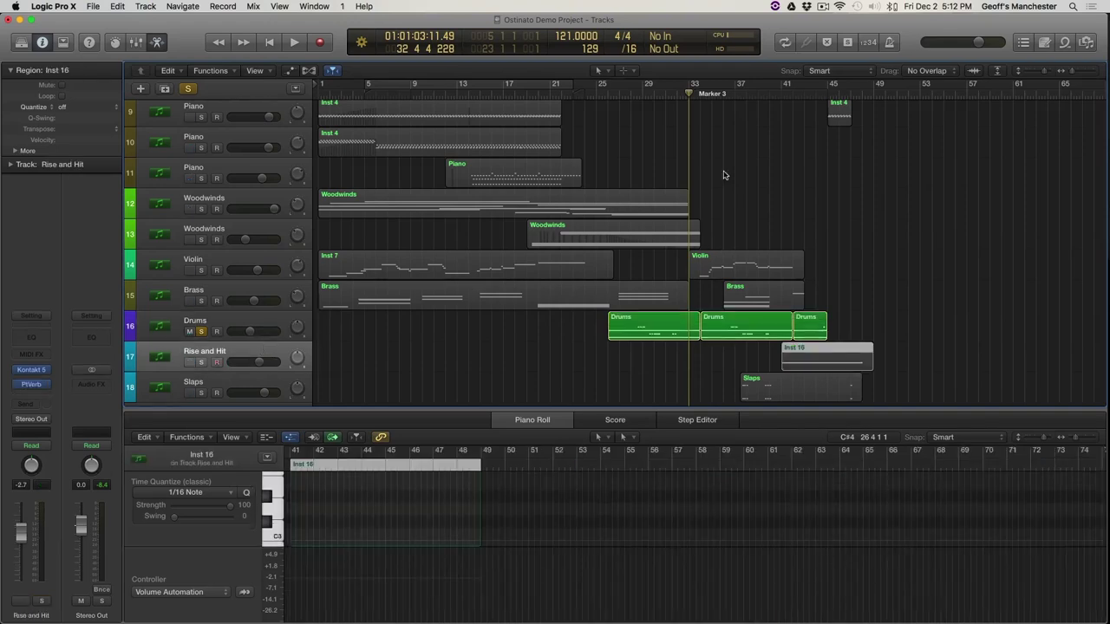
{"action": "left_click", "coordinate": [782, 91]}
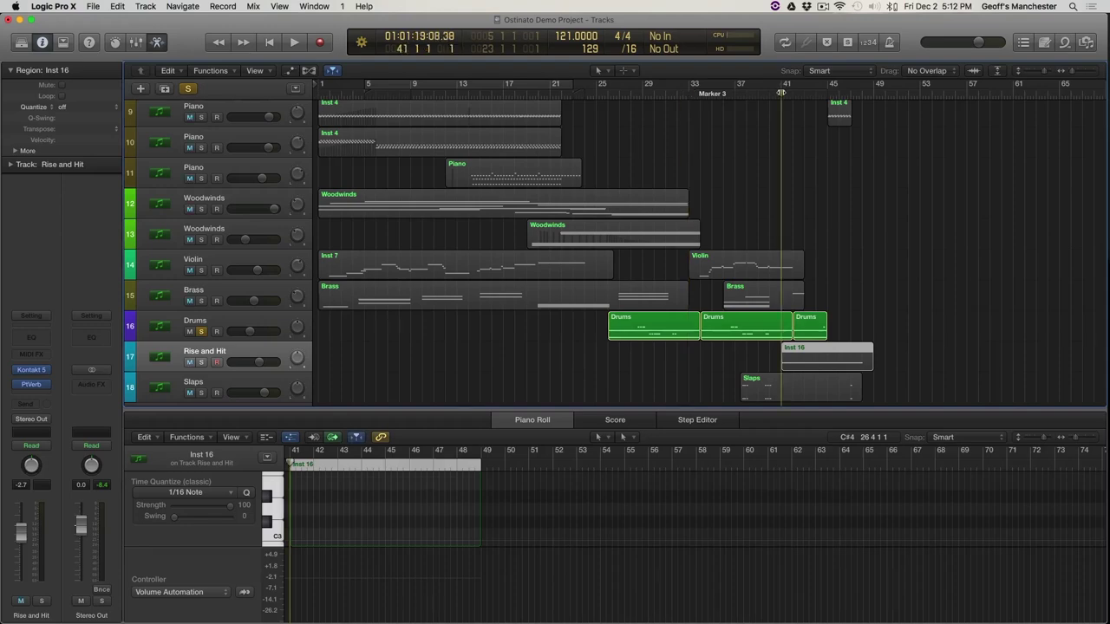
{"action": "mouse_move", "coordinate": [13, 386]}
{"action": "left_click", "coordinate": [29, 385]}
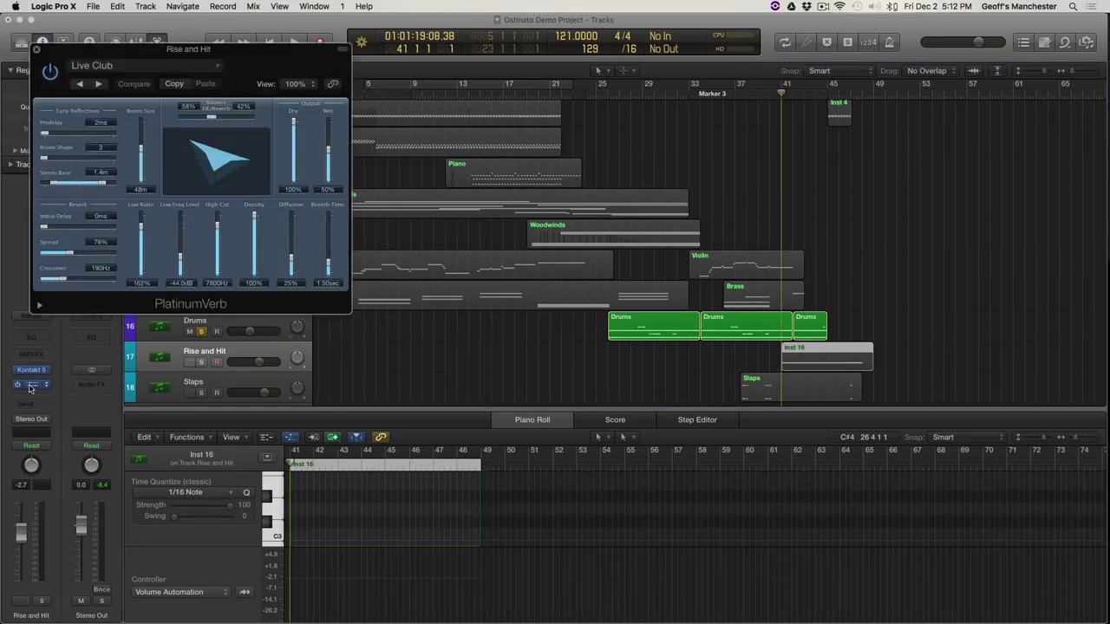
{"action": "left_click", "coordinate": [37, 50]}
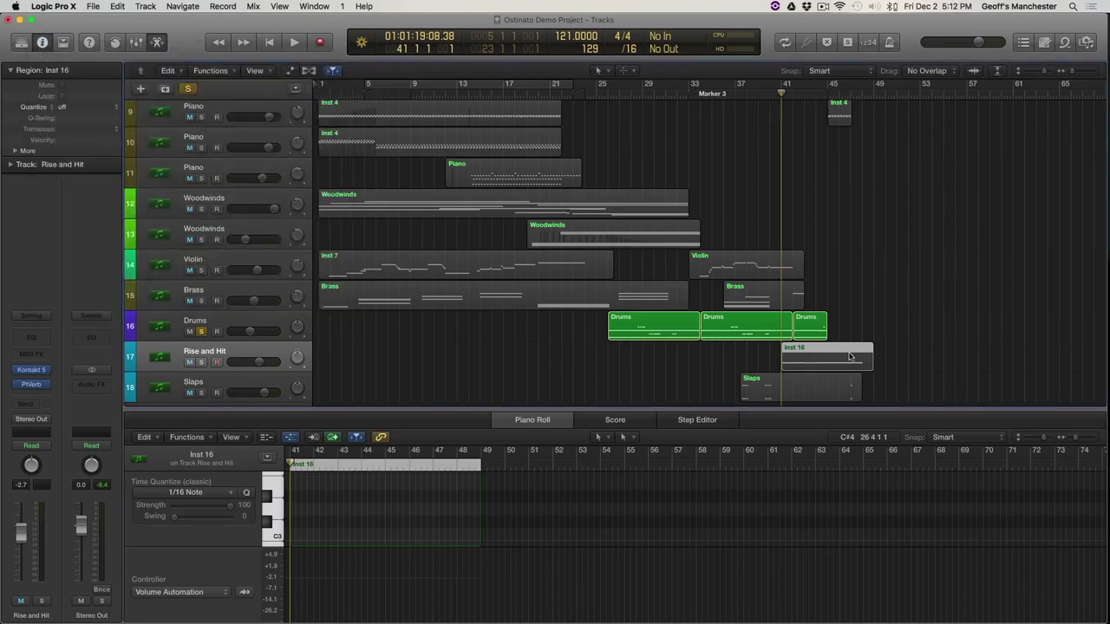
Clear all solos, play the mix from bar 41 while briefly toggling the Rise and Hit solo, and stop playback in bar 44
{"action": "left_click", "coordinate": [202, 362]}
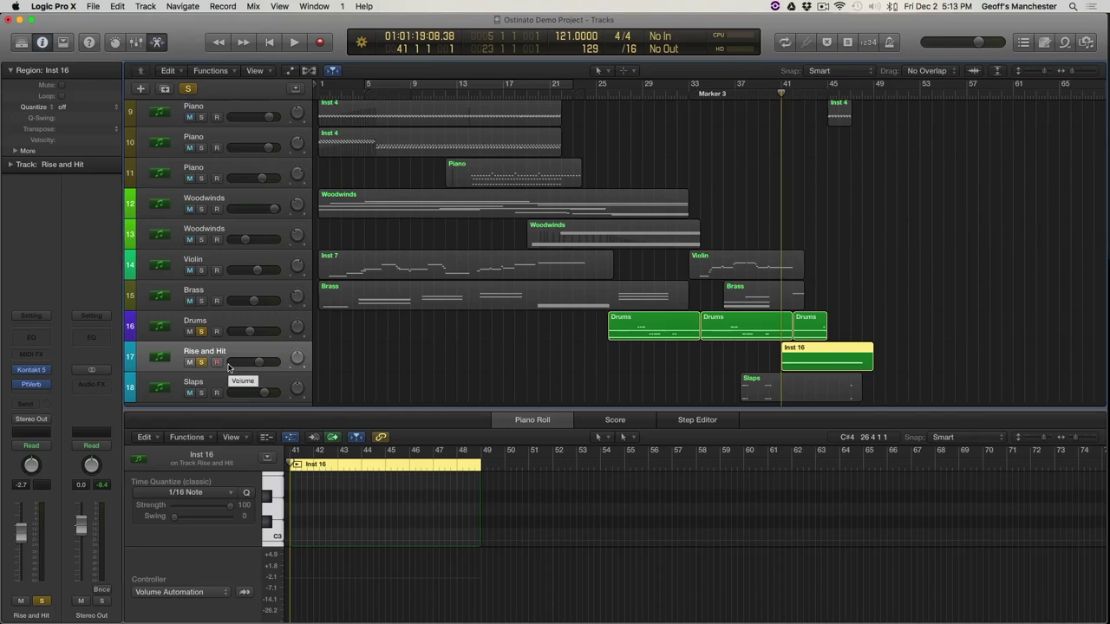
{"action": "left_click", "coordinate": [188, 90]}
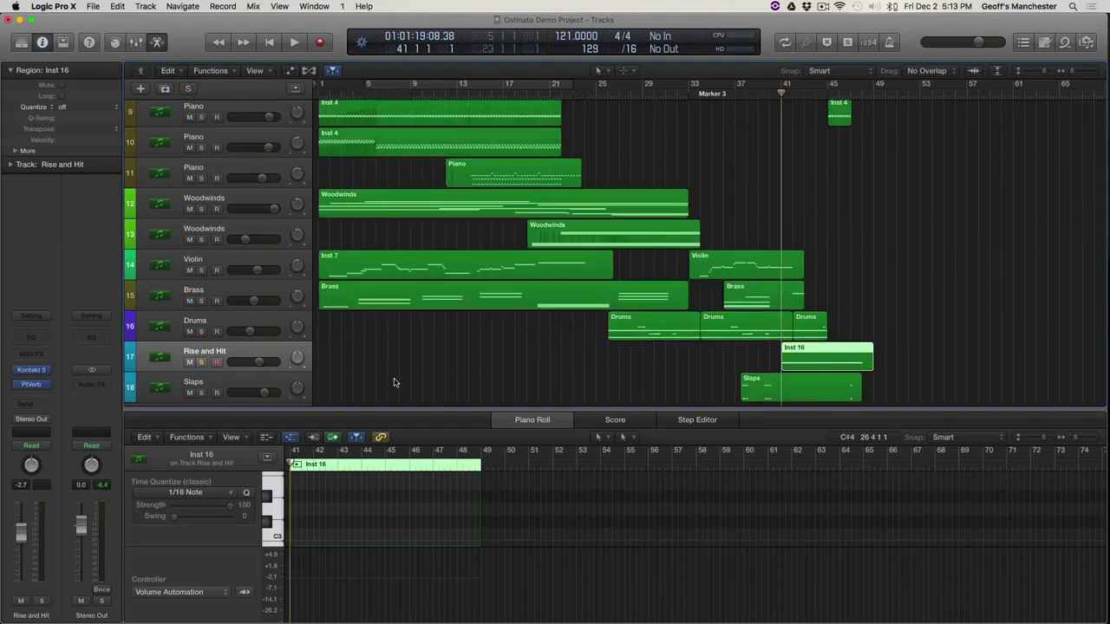
{"action": "key", "text": "space"}
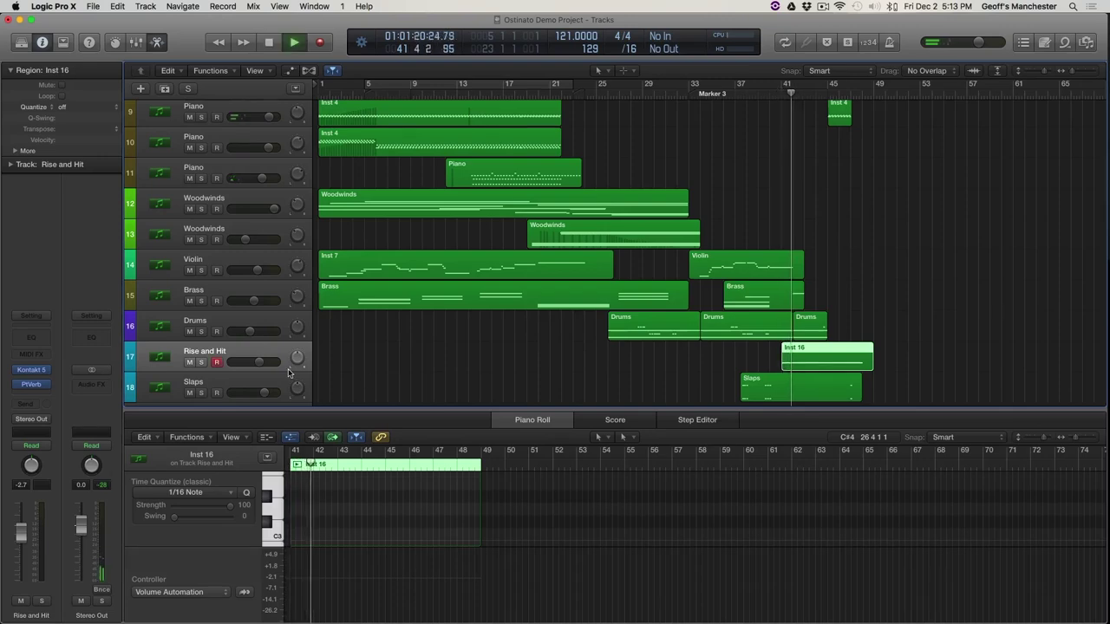
{"action": "left_click", "coordinate": [201, 362]}
{"action": "left_click", "coordinate": [203, 362]}
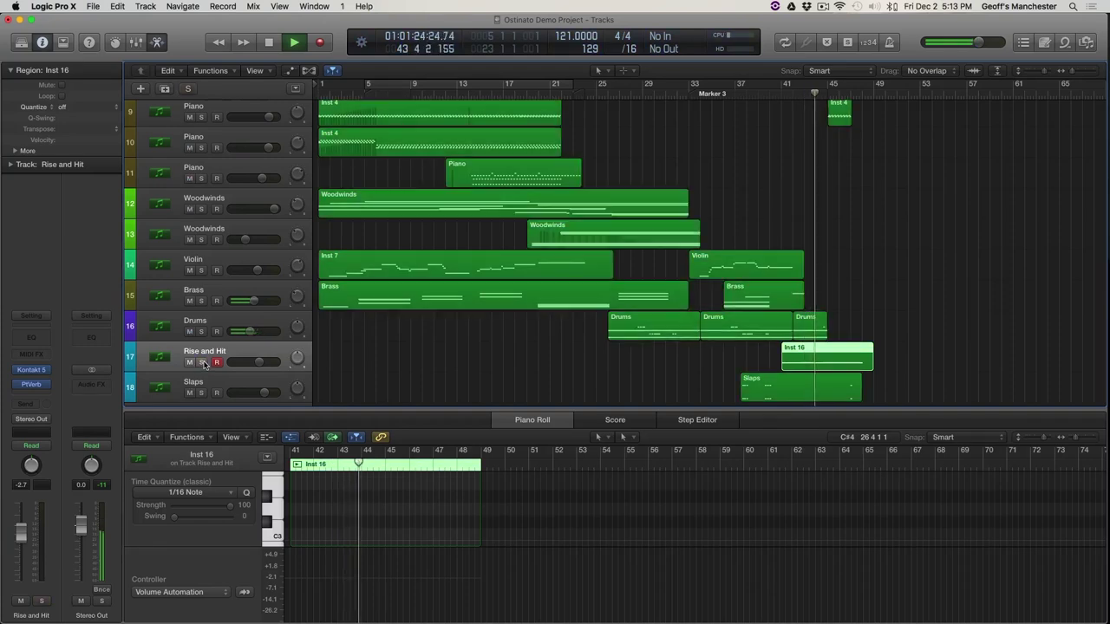
{"action": "key", "text": "space"}
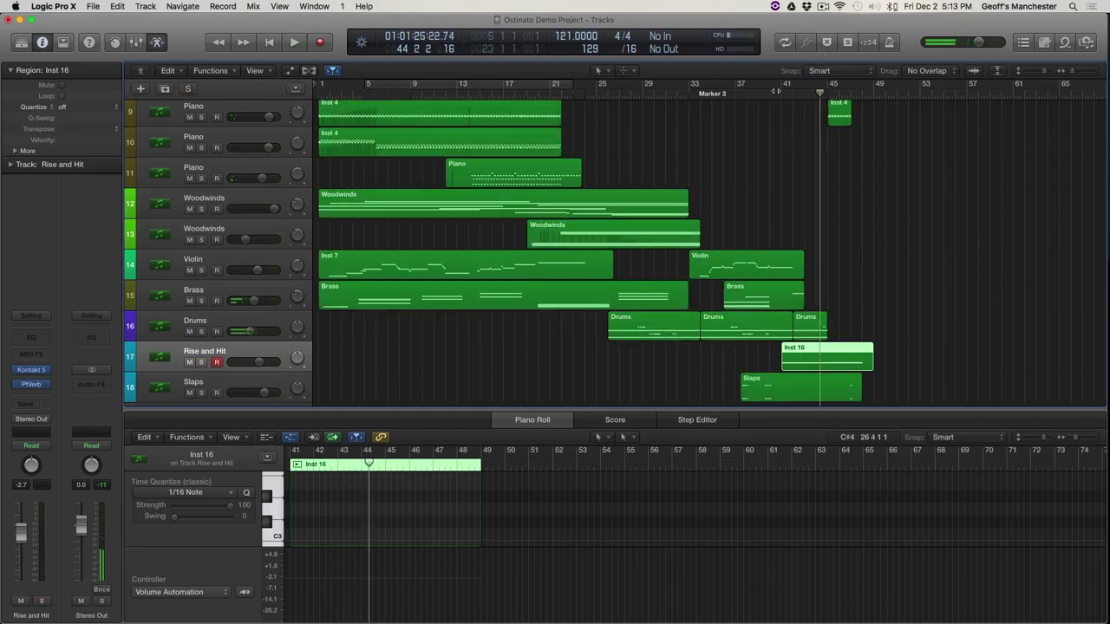
Play the soloed Rise and Hit track from just before its region, open its Kontakt instrument during playback, and stop after the hit
{"action": "left_click", "coordinate": [769, 84]}
{"action": "key", "text": "space"}
{"action": "scroll", "coordinate": [230, 259], "scroll_direction": "up", "scroll_amount": 5}
{"action": "scroll", "coordinate": [230, 258], "scroll_direction": "down", "scroll_amount": 5}
{"action": "left_click", "coordinate": [201, 336]}
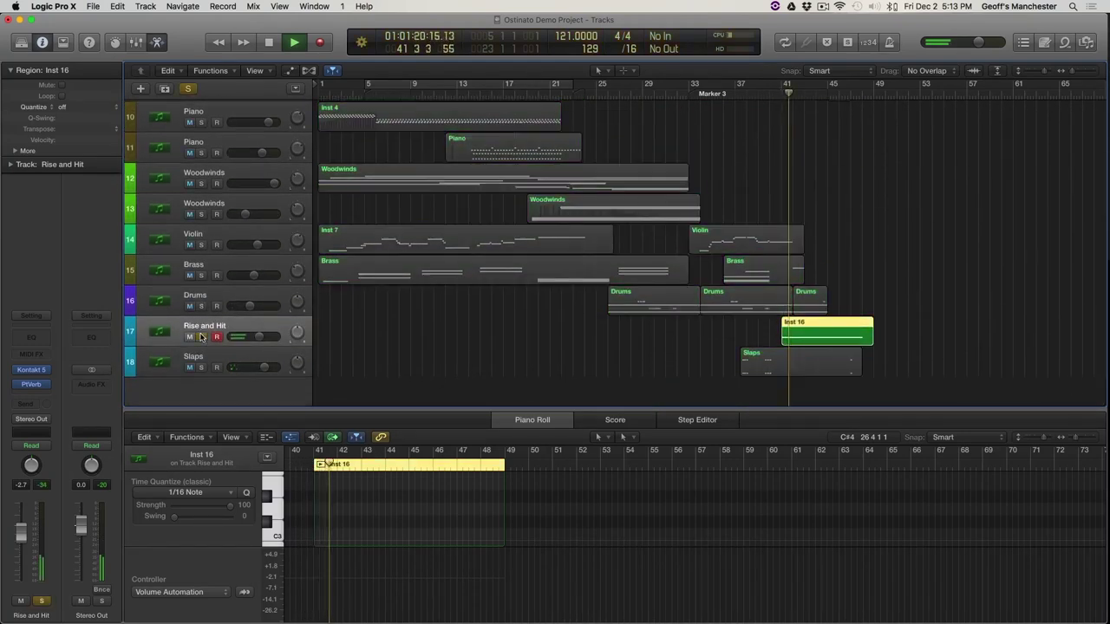
{"action": "left_click", "coordinate": [31, 369]}
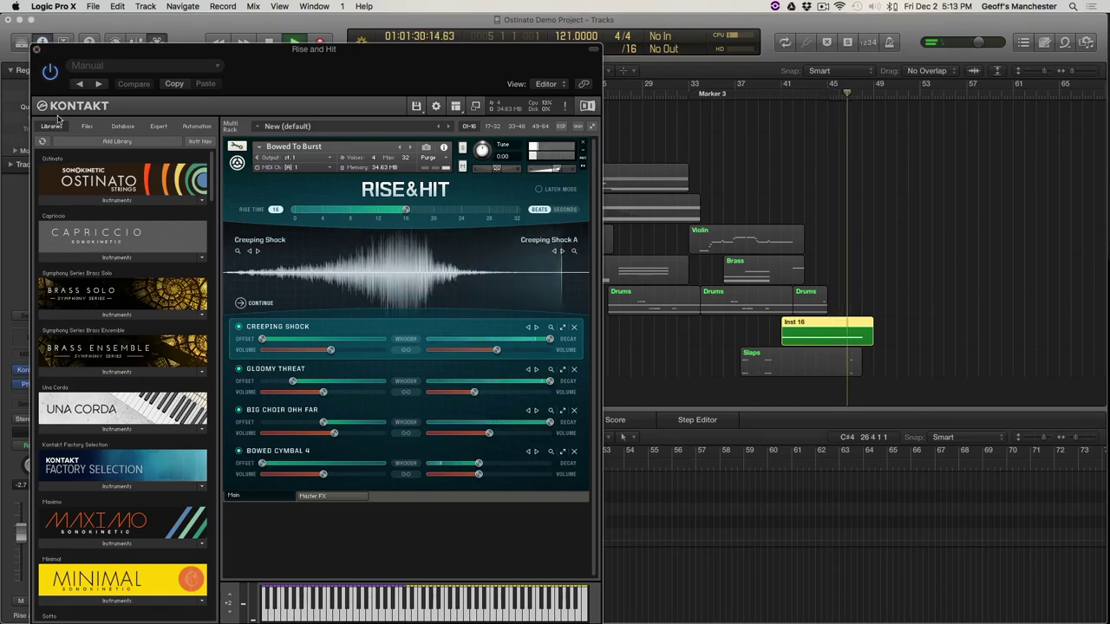
{"action": "key", "text": "space"}
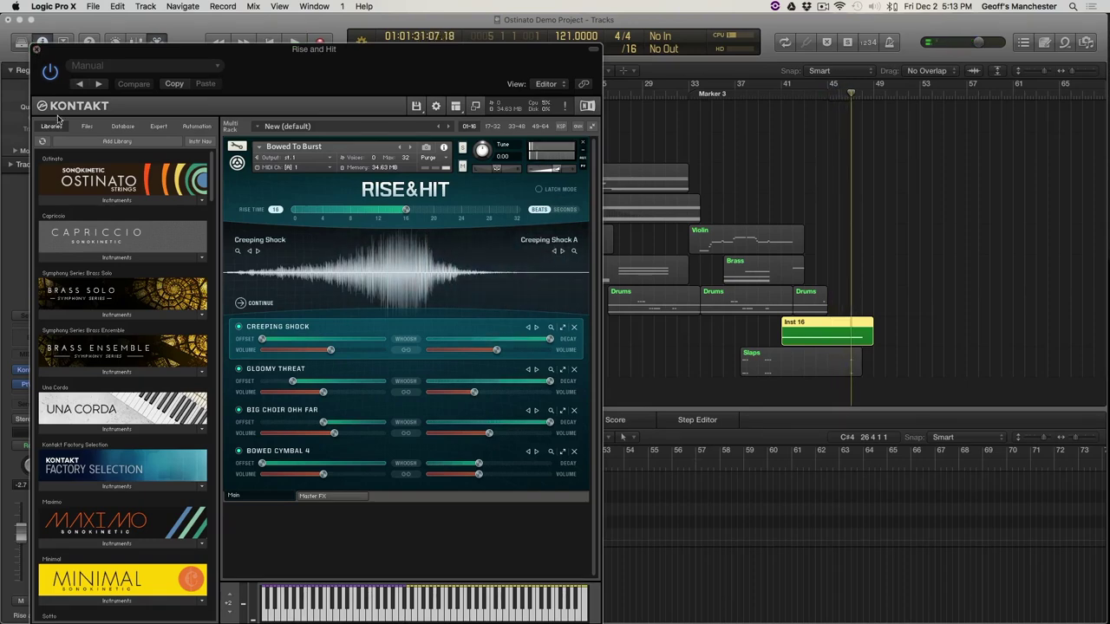
Close the Rise and Hit instrument, open the Kontakt instrument of Slaps track 18, and solo that track with the playhead at bar 37
{"action": "left_click", "coordinate": [36, 49]}
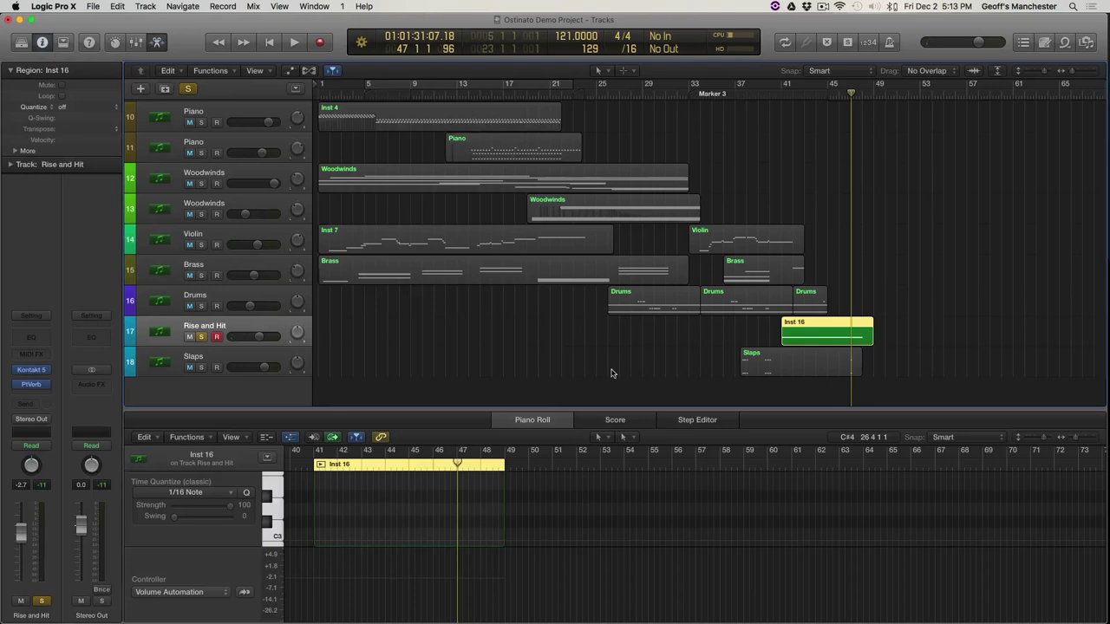
{"action": "left_click", "coordinate": [217, 362]}
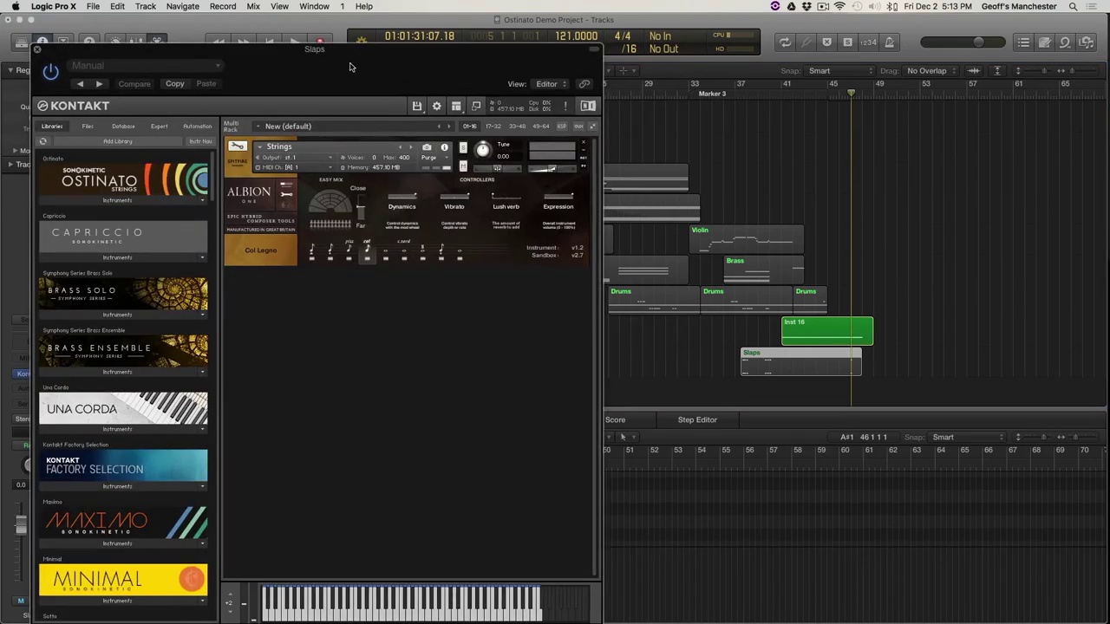
{"action": "left_click_drag", "start_coordinate": [347, 64], "coordinate": [465, 64]}
{"action": "left_click", "coordinate": [736, 95]}
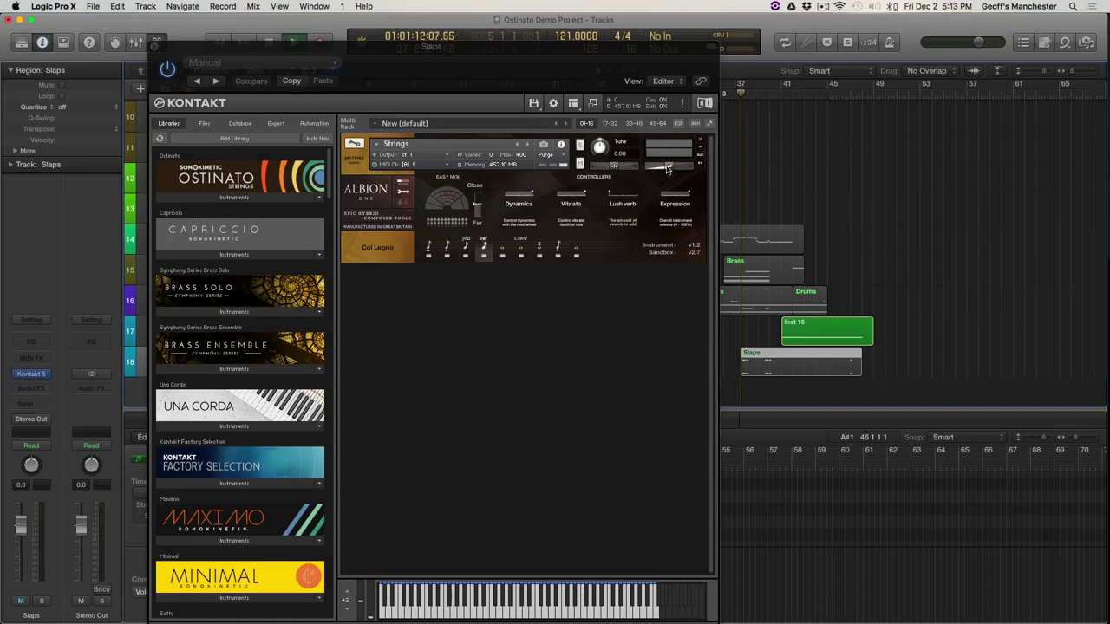
{"action": "left_click_drag", "start_coordinate": [509, 54], "coordinate": [728, 54]}
{"action": "left_click", "coordinate": [201, 367]}
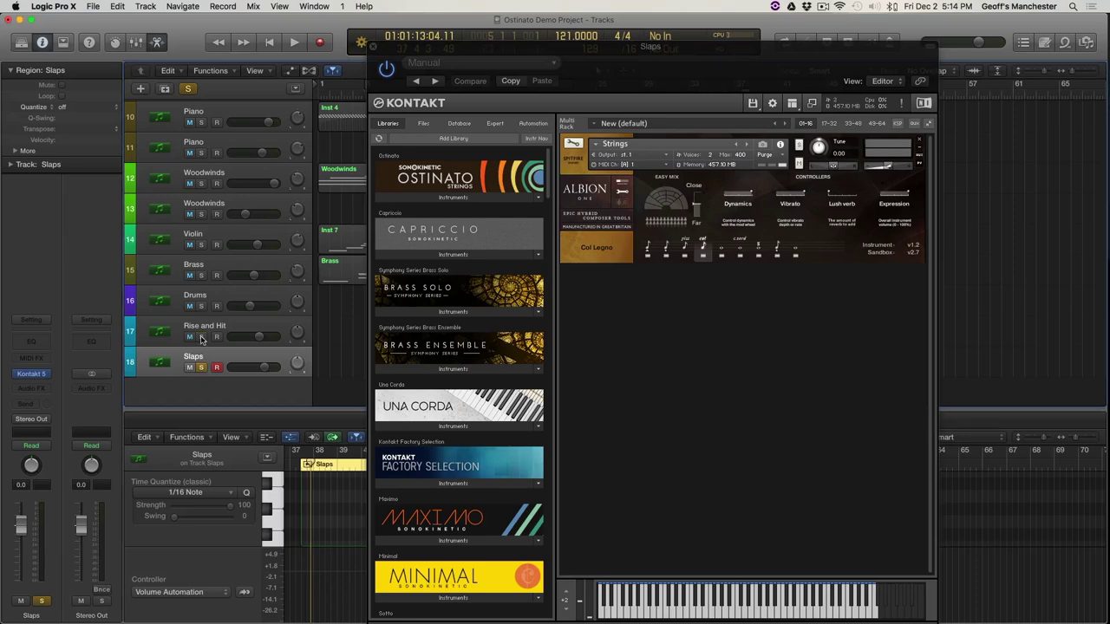
Play the soloed Slaps track from bar 36 with its Albion One Col Legno instrument in view, and close the instrument window during playback
{"action": "left_click_drag", "start_coordinate": [748, 73], "coordinate": [372, 58]}
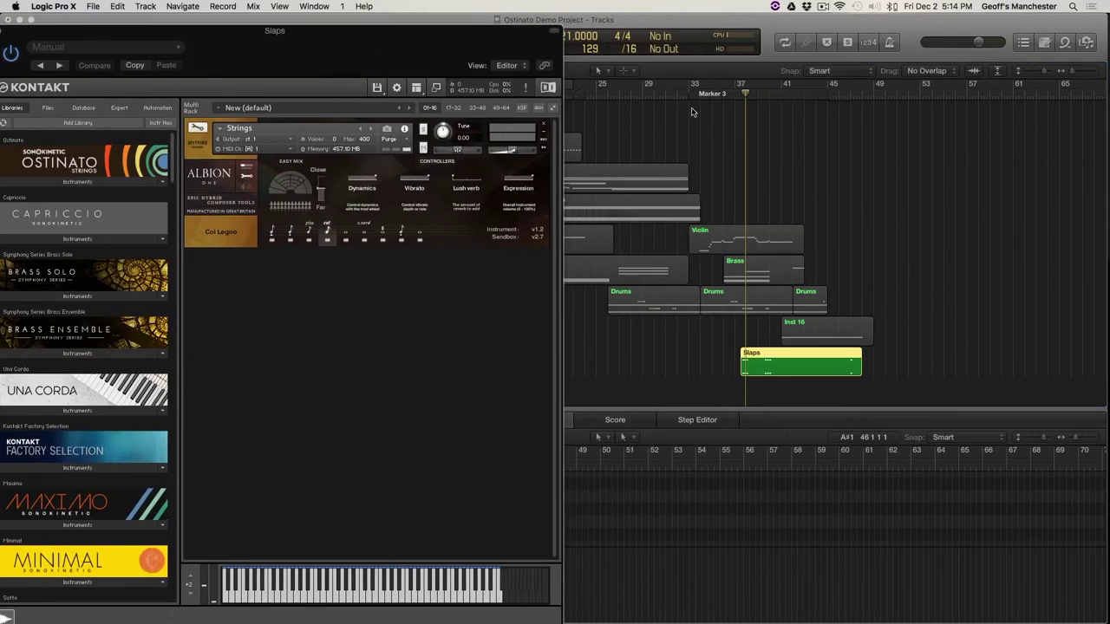
{"action": "left_click", "coordinate": [723, 93]}
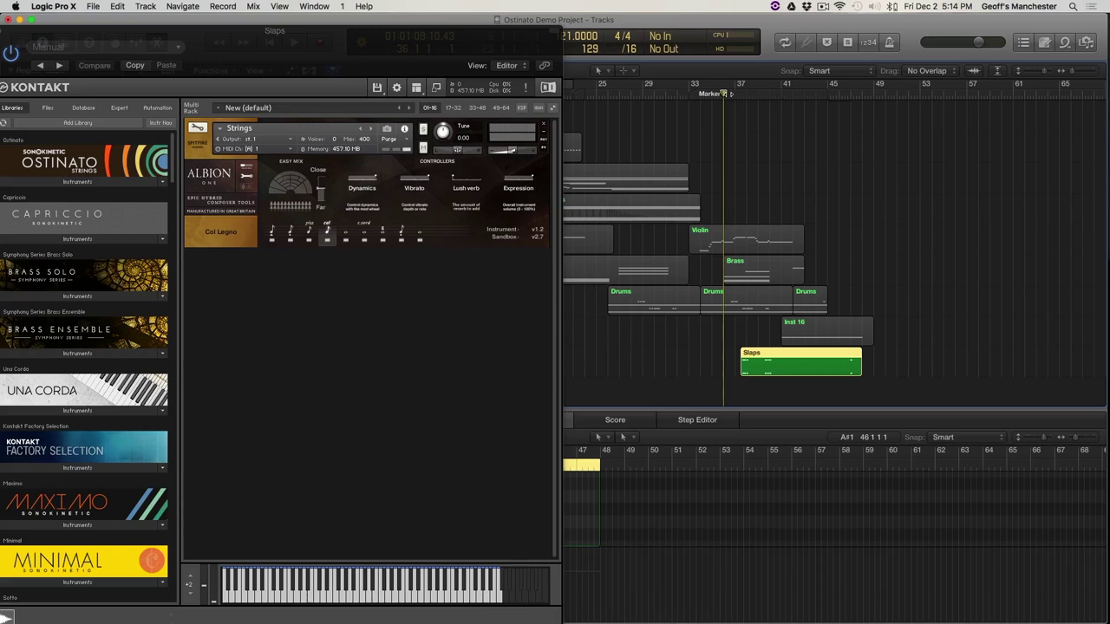
{"action": "key", "text": "space"}
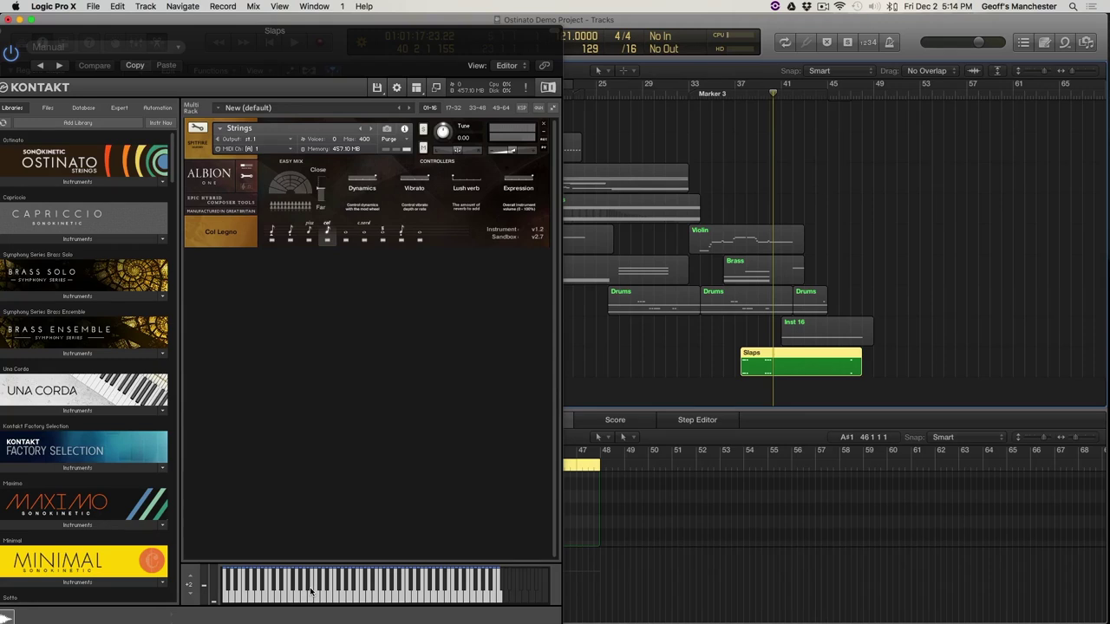
{"action": "key", "text": "space"}
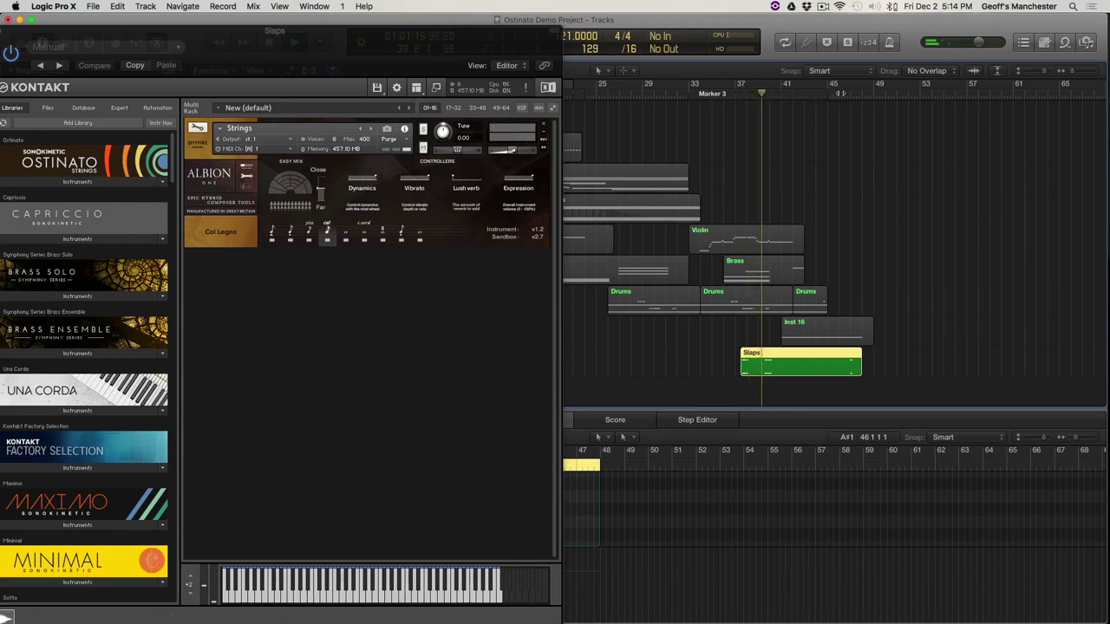
{"action": "left_click_drag", "start_coordinate": [67, 51], "coordinate": [250, 50]}
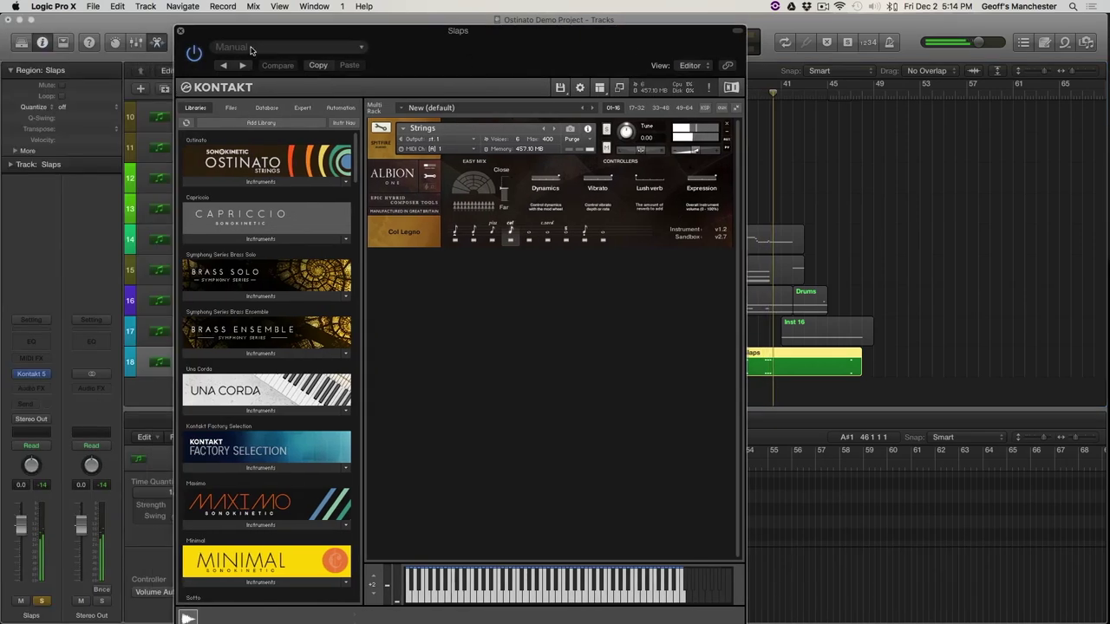
{"action": "left_click", "coordinate": [179, 31]}
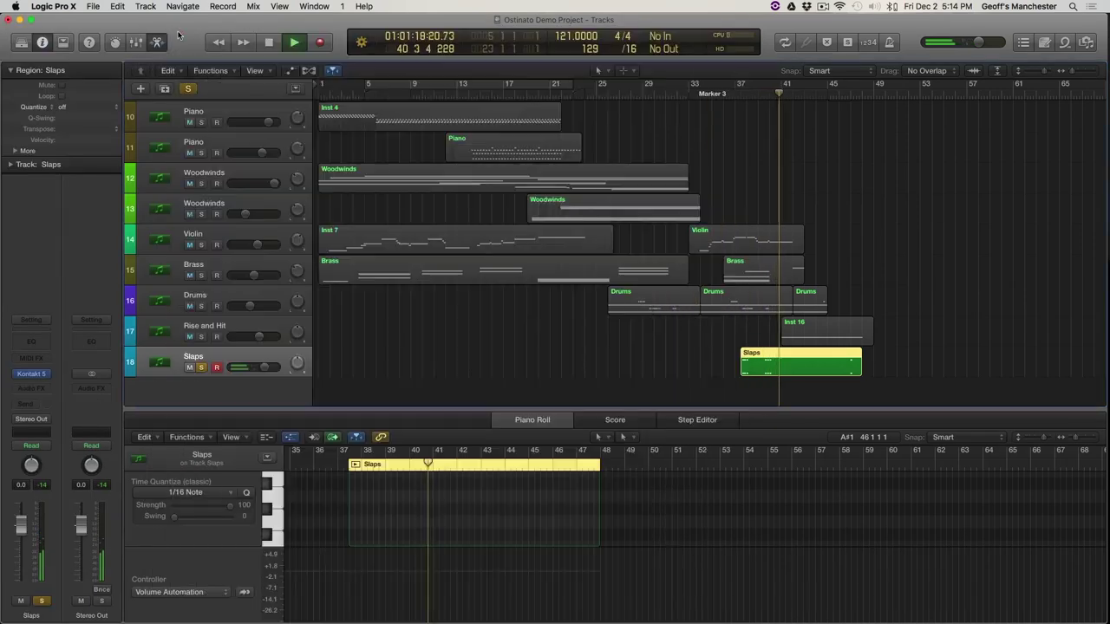
Toggle the Slaps solo off, on and off again during playback to compare it with the full mix, and stop in bar 47
{"action": "left_click", "coordinate": [203, 369]}
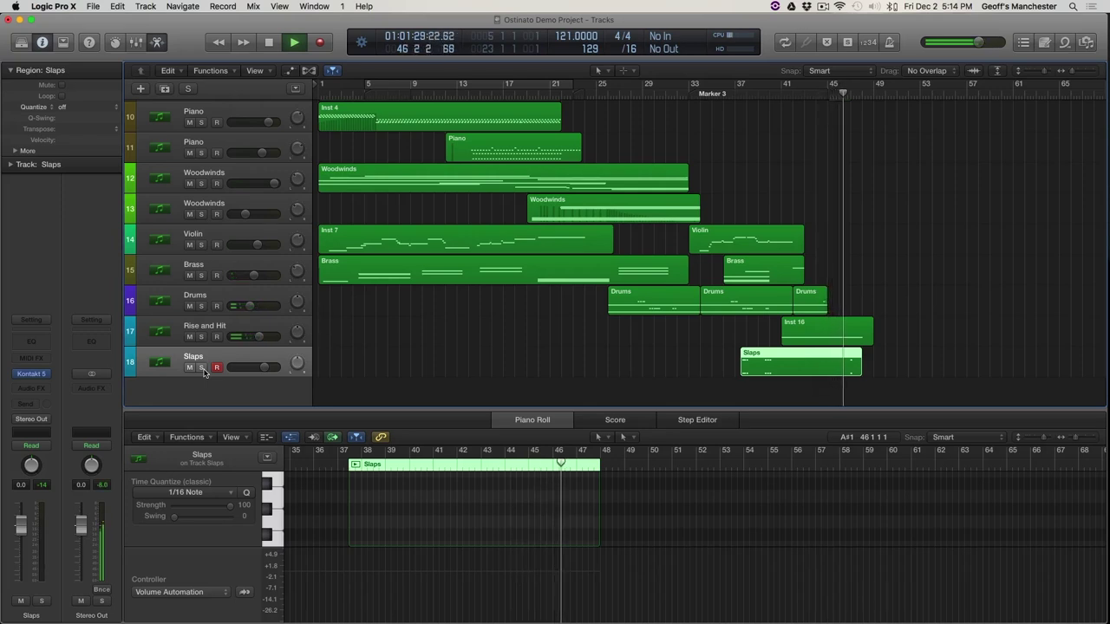
{"action": "left_click", "coordinate": [202, 368]}
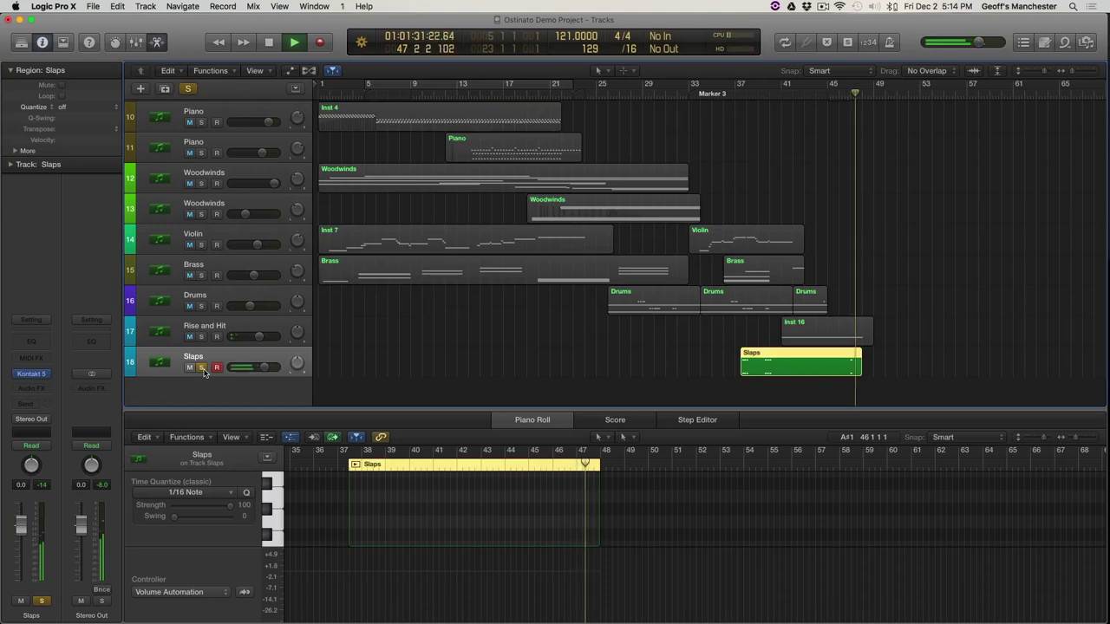
{"action": "left_click", "coordinate": [202, 368]}
{"action": "key", "text": "space"}
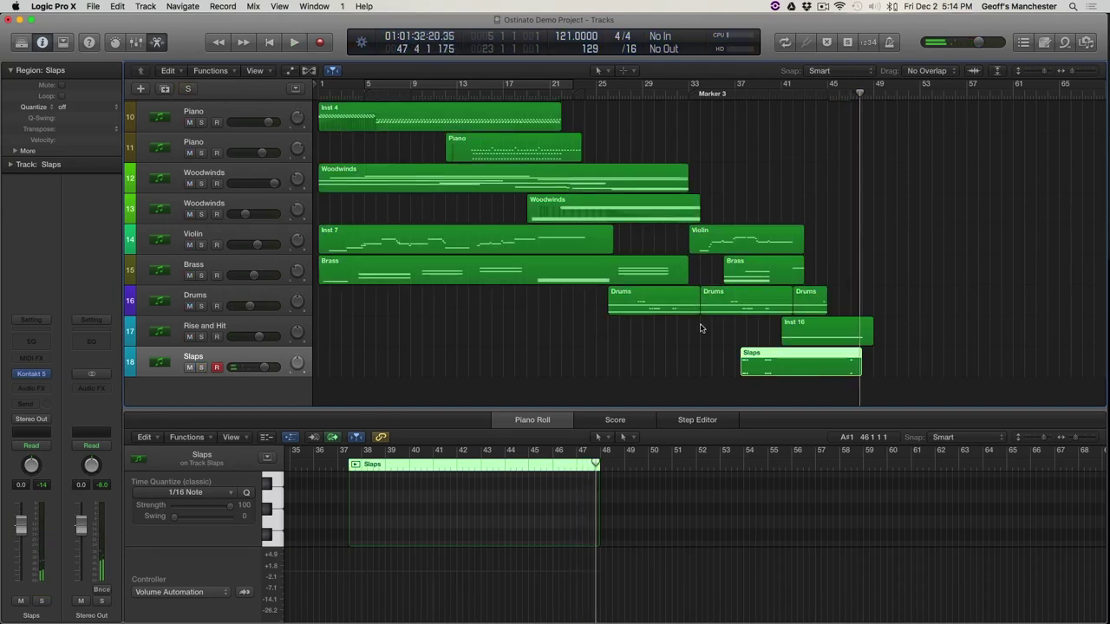
Return the playhead to the project start and select tracks 1 through 6 in turn, from Finale Ostinato Track to Bridge Ostinato
{"action": "scroll", "coordinate": [701, 328], "scroll_direction": "up", "scroll_amount": 10}
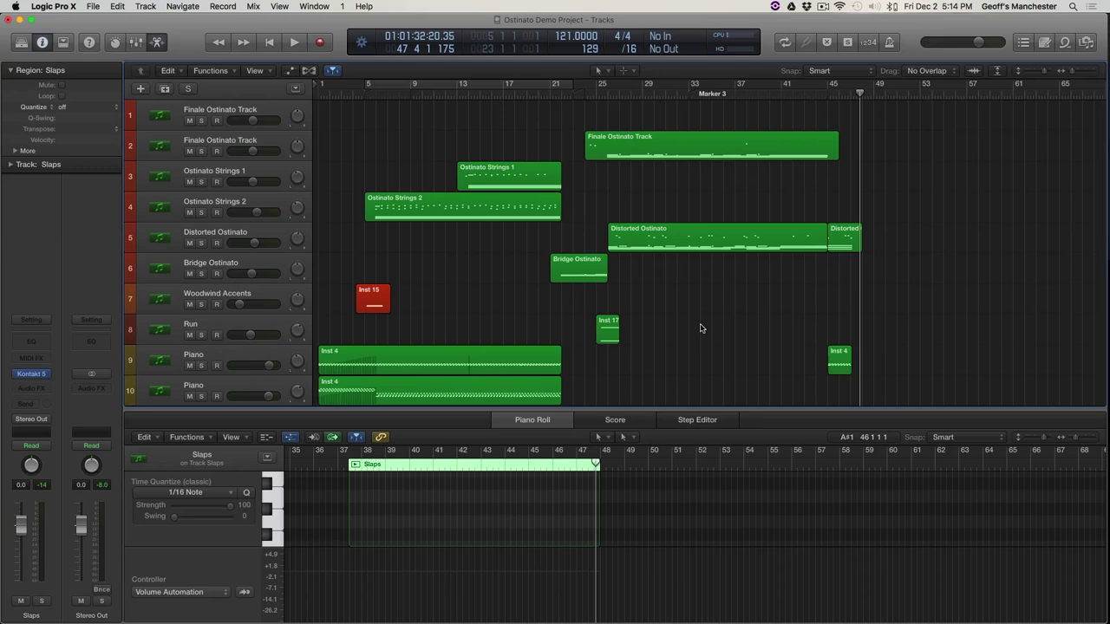
{"action": "key", "text": "Return"}
{"action": "left_click", "coordinate": [223, 129]}
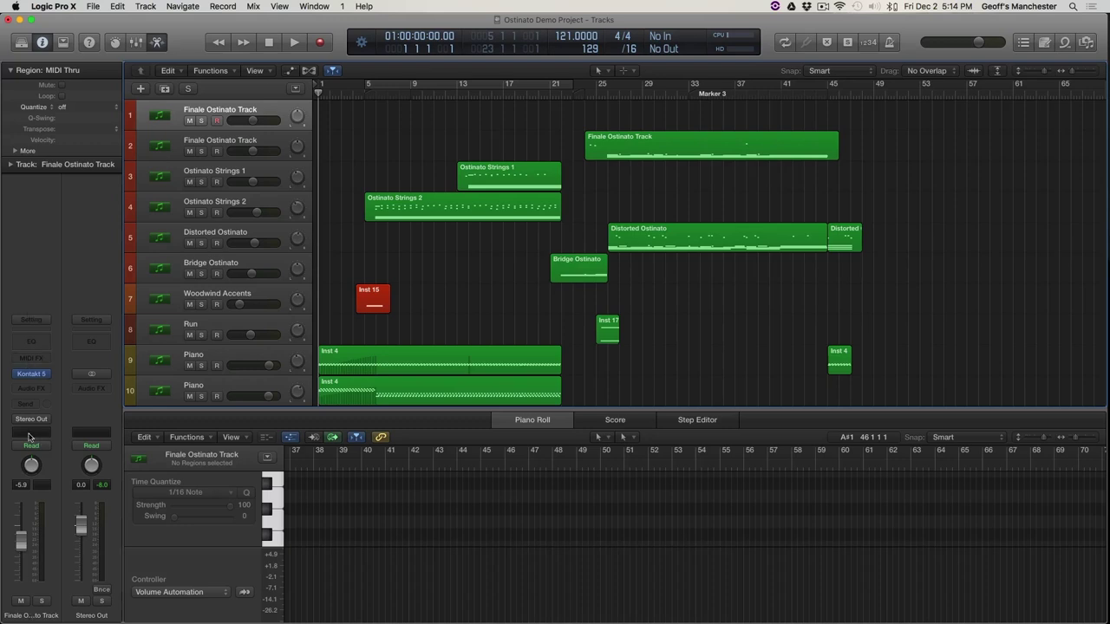
{"action": "left_click", "coordinate": [174, 144]}
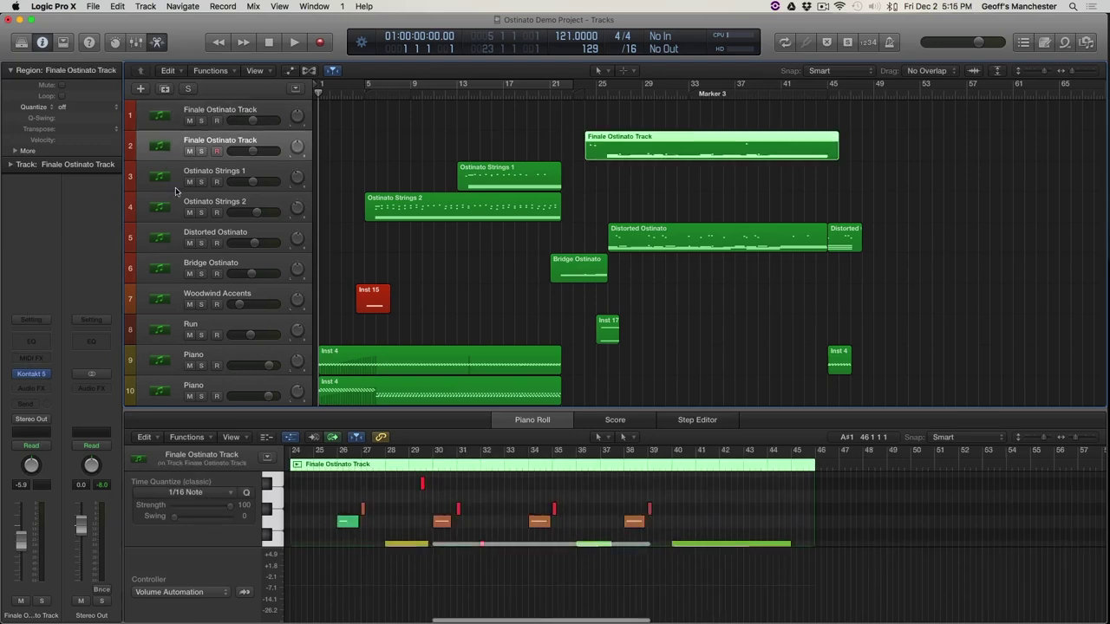
{"action": "left_click", "coordinate": [177, 186]}
{"action": "left_click", "coordinate": [178, 204]}
{"action": "left_click", "coordinate": [178, 249]}
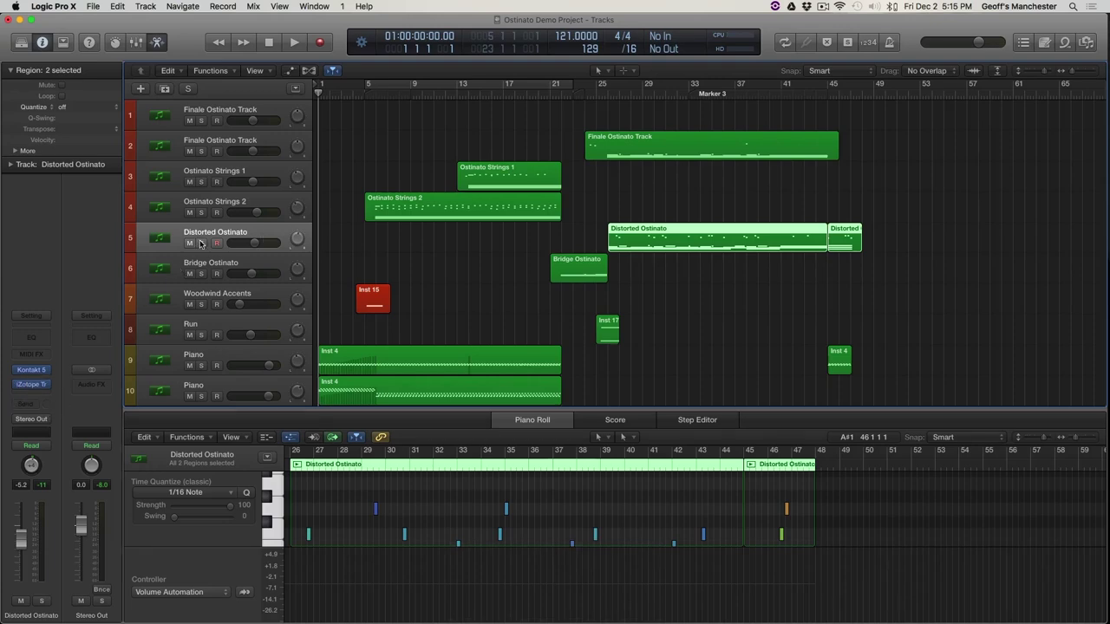
{"action": "left_click", "coordinate": [165, 266]}
Select the Woodwind Accents track and look over the remaining tracks down to Slaps and back up to track 1
{"action": "scroll", "coordinate": [165, 266], "scroll_direction": "down", "scroll_amount": 1}
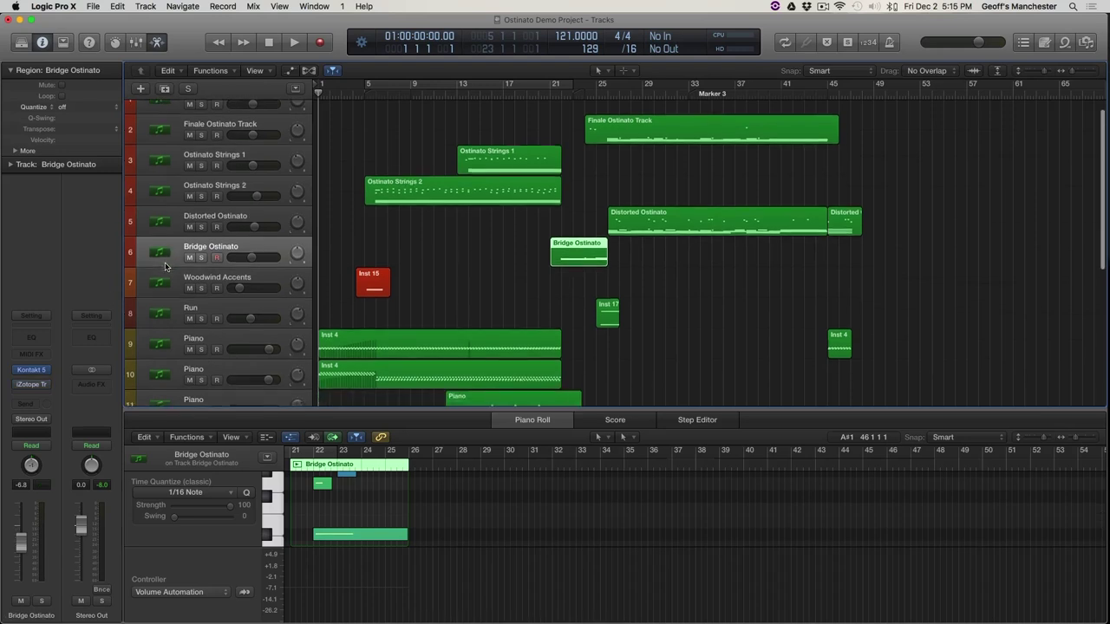
{"action": "scroll", "coordinate": [165, 266], "scroll_direction": "down", "scroll_amount": 1}
{"action": "left_click", "coordinate": [167, 265]}
{"action": "scroll", "coordinate": [168, 264], "scroll_direction": "down", "scroll_amount": 1}
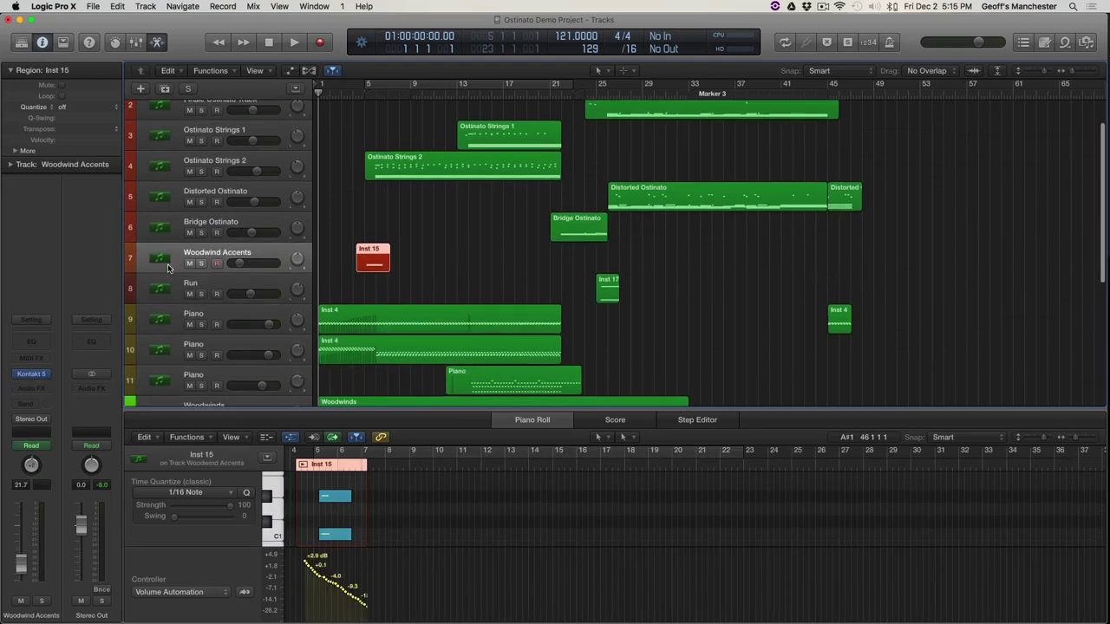
{"action": "scroll", "coordinate": [167, 264], "scroll_direction": "down", "scroll_amount": 2}
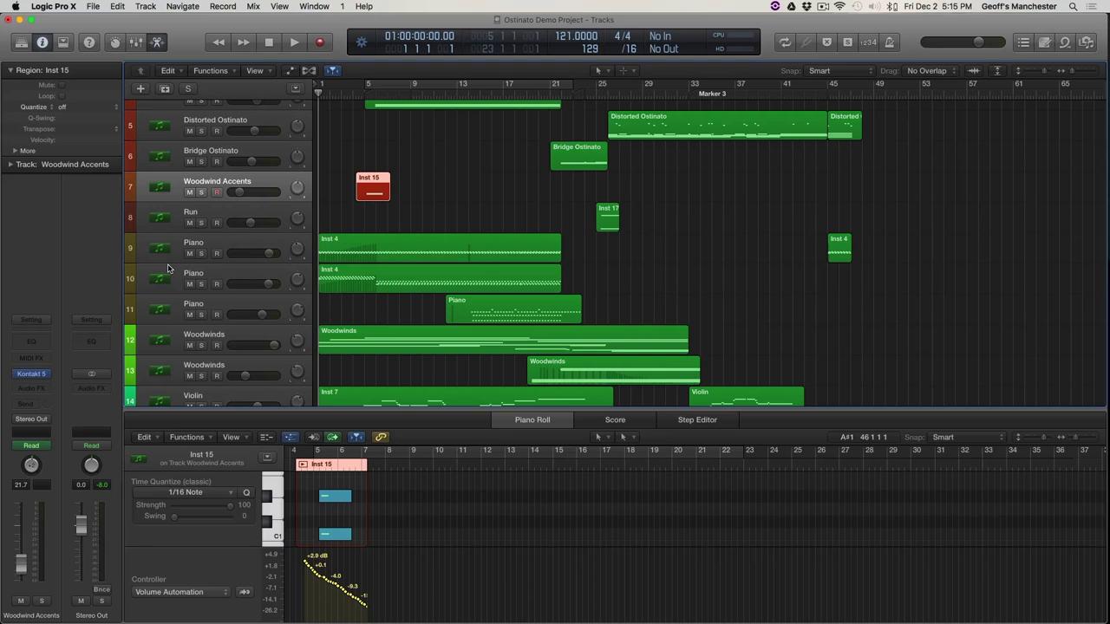
{"action": "scroll", "coordinate": [168, 268], "scroll_direction": "down", "scroll_amount": 5}
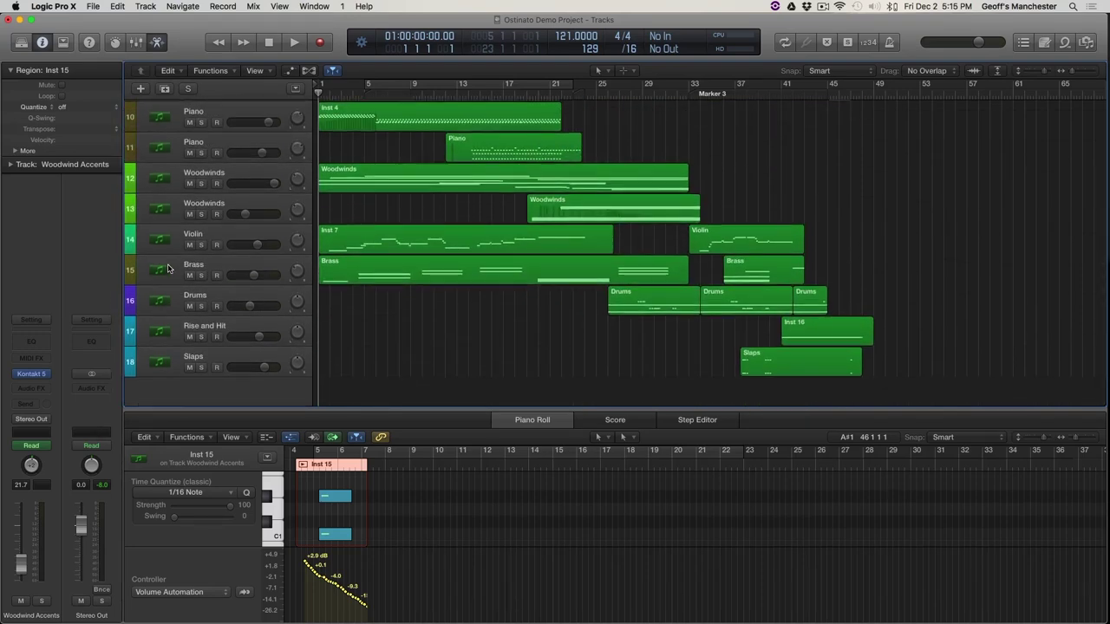
{"action": "scroll", "coordinate": [168, 268], "scroll_direction": "up", "scroll_amount": 9}
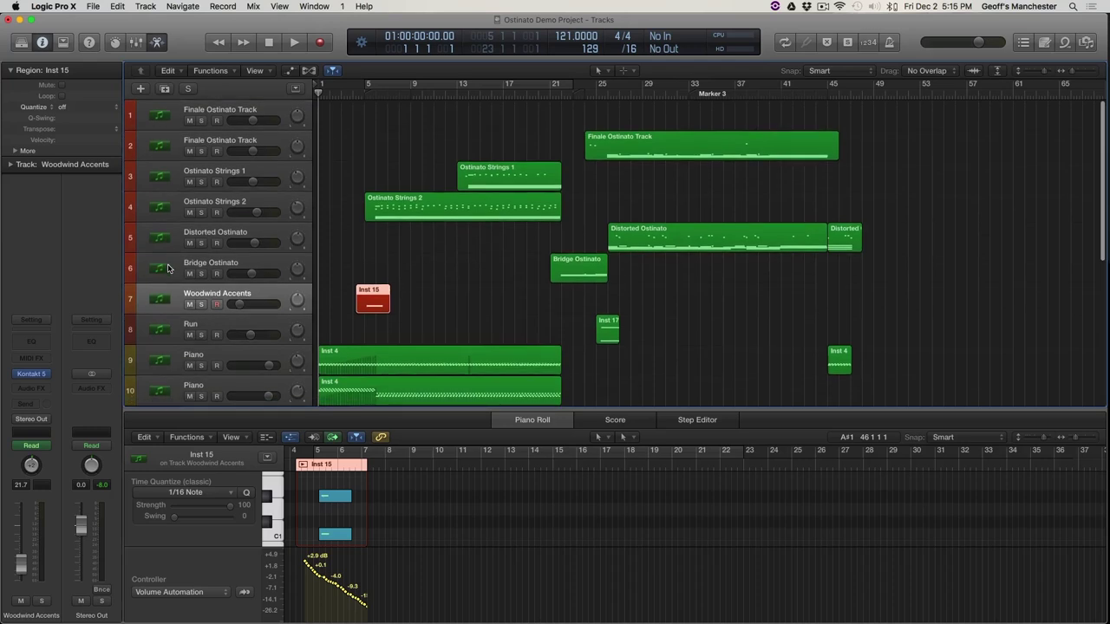